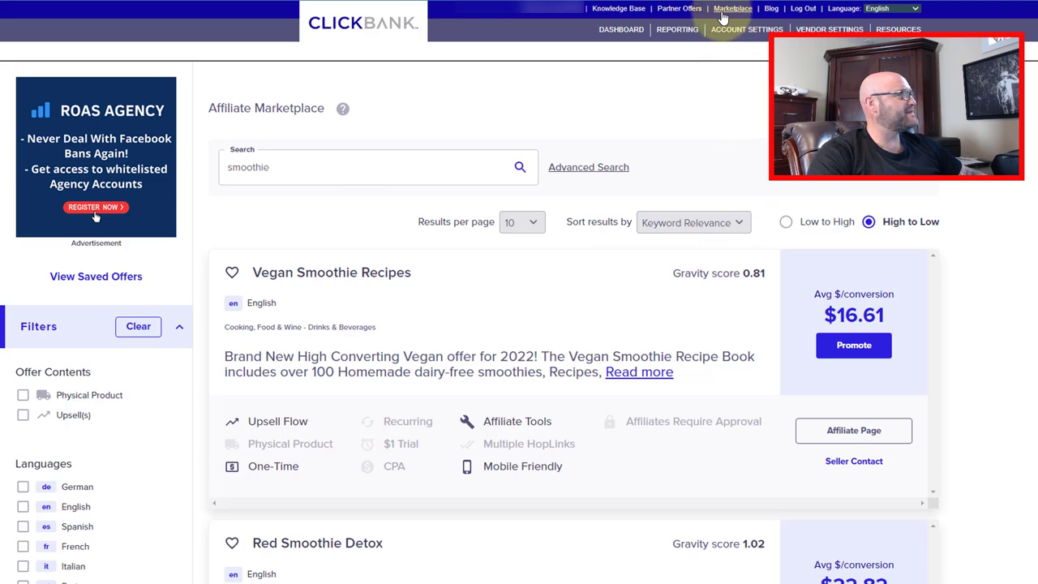
{"action": "left_click", "coordinate": [288, 167]}
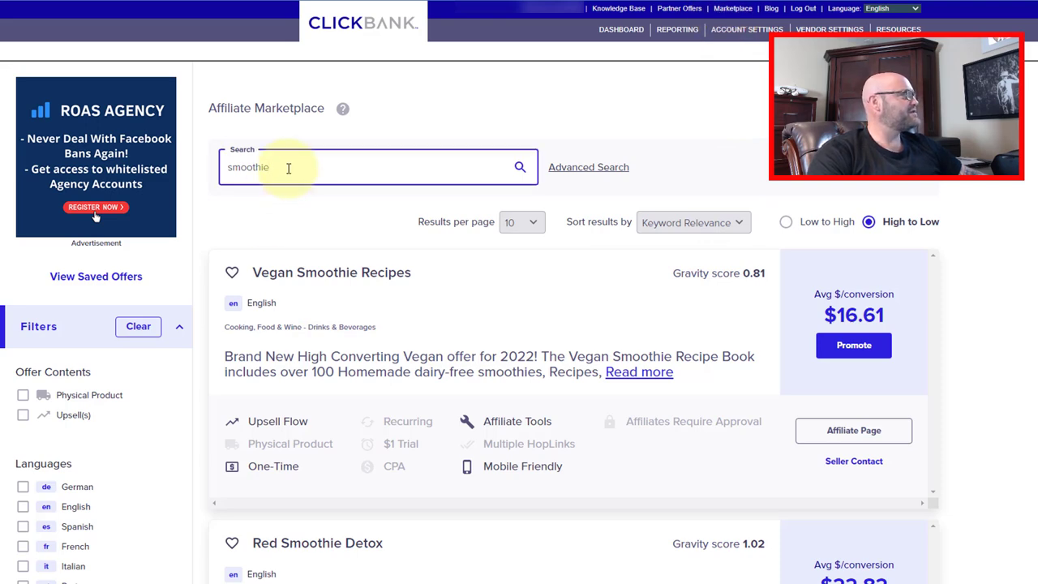
{"action": "scroll", "coordinate": [288, 167], "scroll_direction": "down", "scroll_amount": 6}
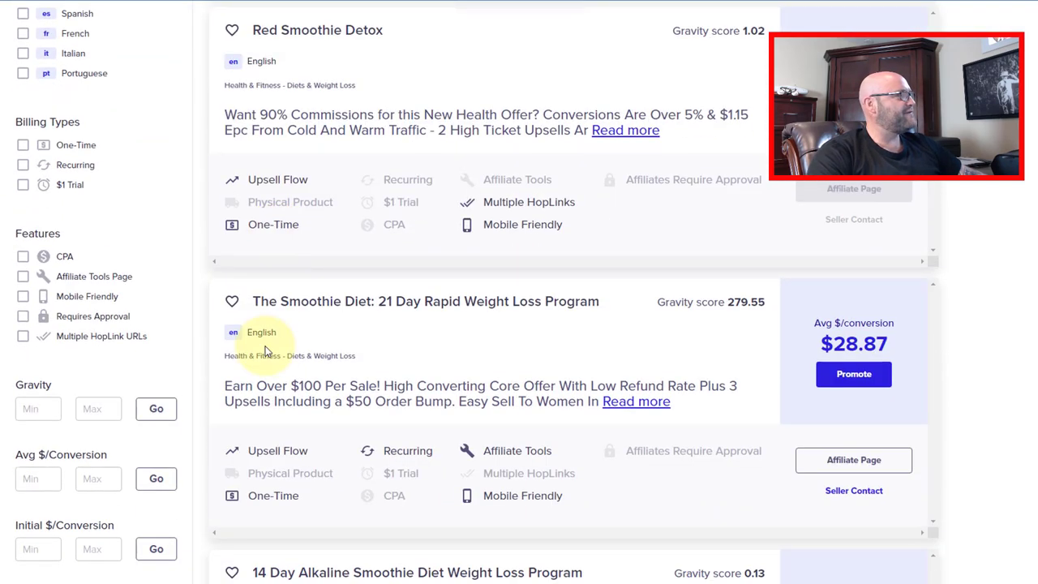
{"action": "left_click_drag", "start_coordinate": [601, 301], "coordinate": [253, 300]}
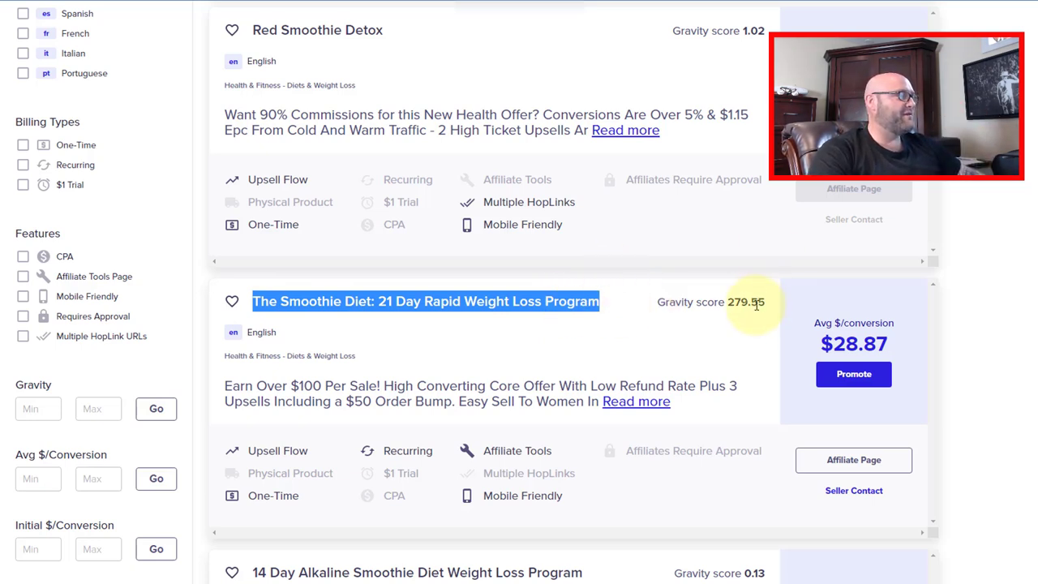
{"action": "left_click_drag", "start_coordinate": [764, 303], "coordinate": [727, 303]}
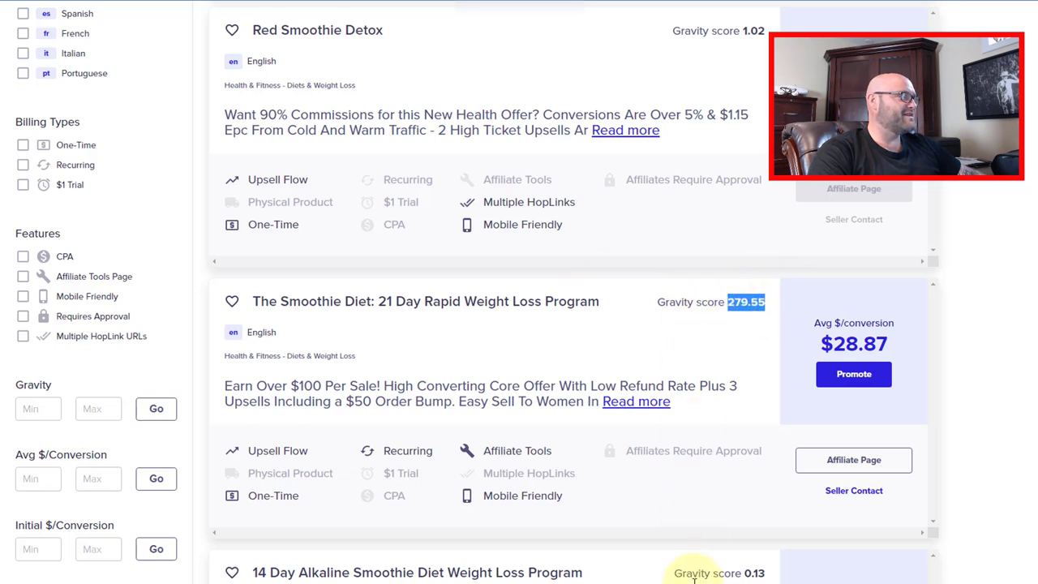
{"action": "double_click", "coordinate": [750, 572]}
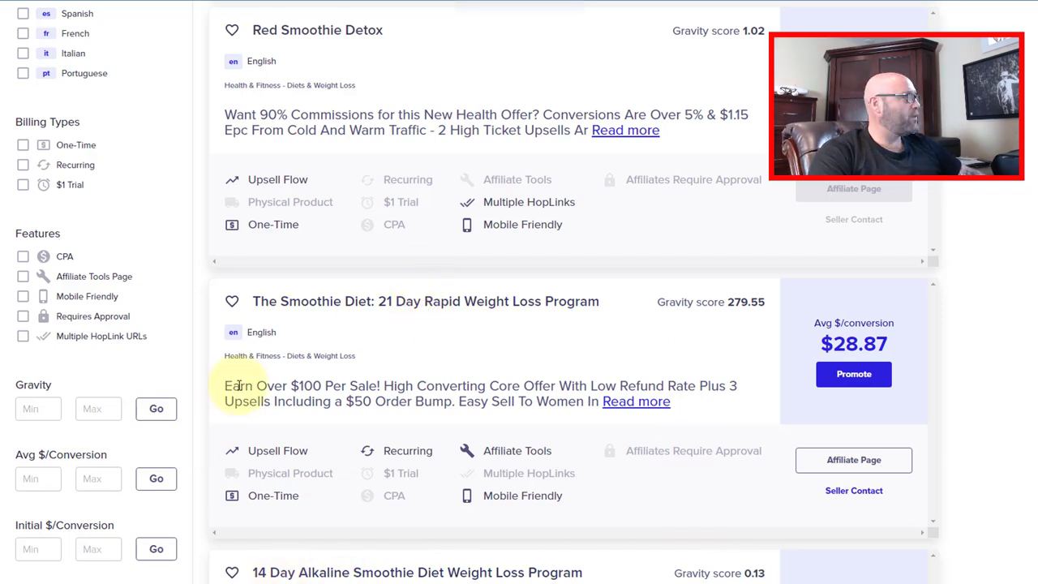
{"action": "left_click_drag", "start_coordinate": [239, 386], "coordinate": [406, 387]}
{"action": "left_click", "coordinate": [406, 387]}
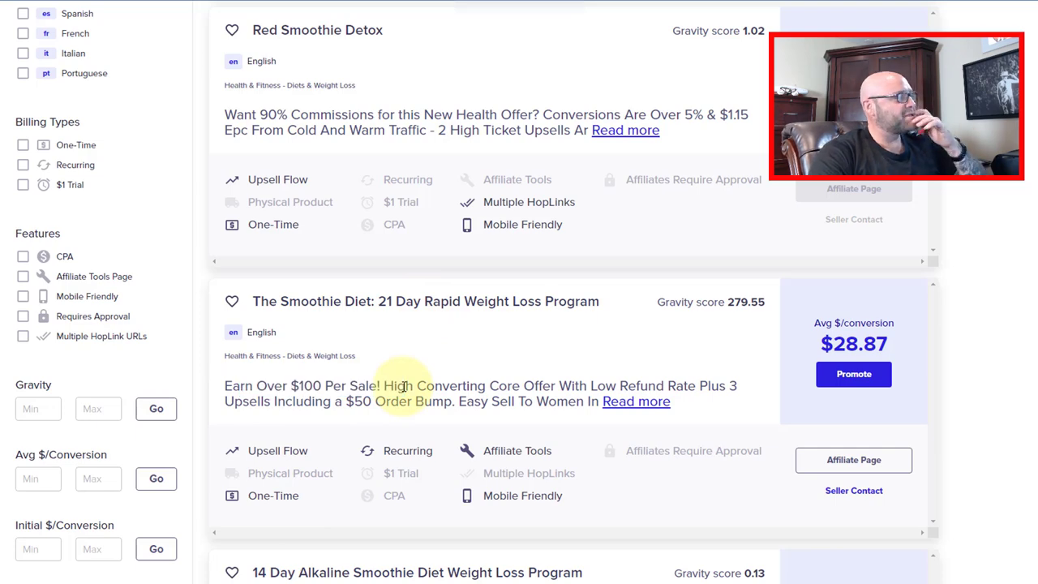
- Open The Smoothie Diet affiliate page and review its sales funnel and upsells
{"action": "left_click", "coordinate": [841, 463]}
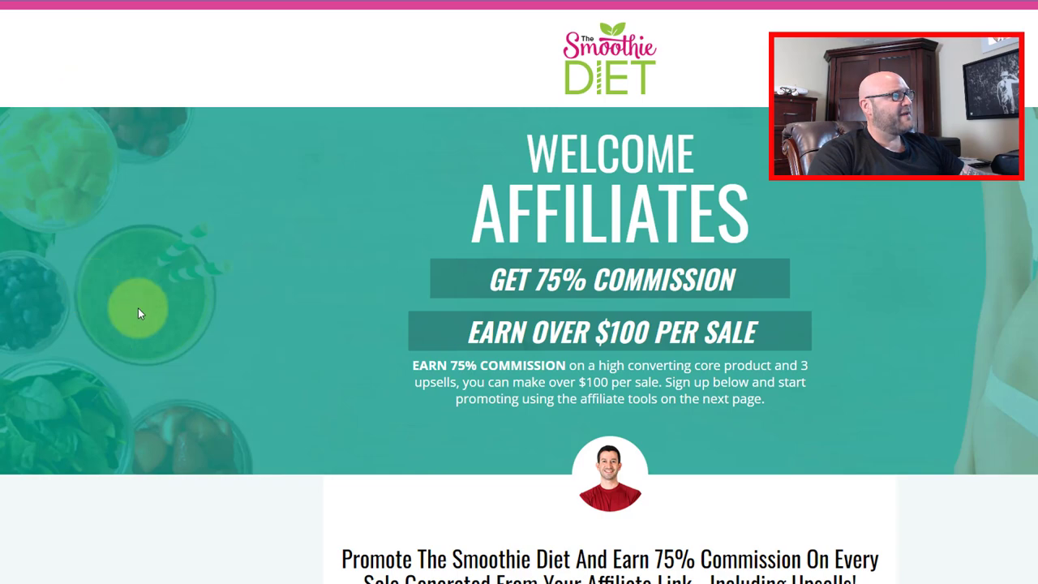
{"action": "scroll", "coordinate": [431, 376], "scroll_direction": "down", "scroll_amount": 3}
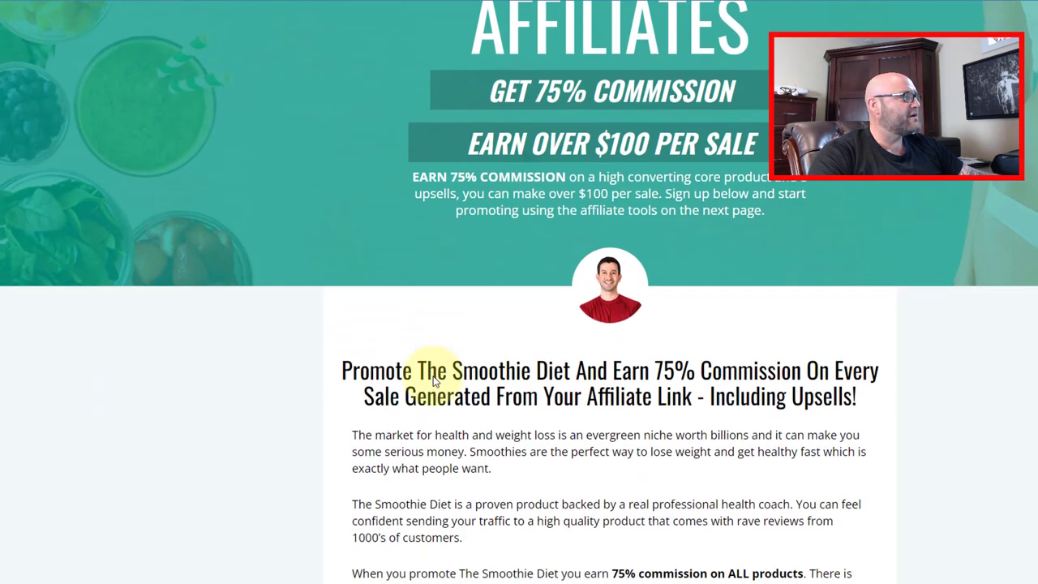
{"action": "scroll", "coordinate": [430, 377], "scroll_direction": "down", "scroll_amount": 9}
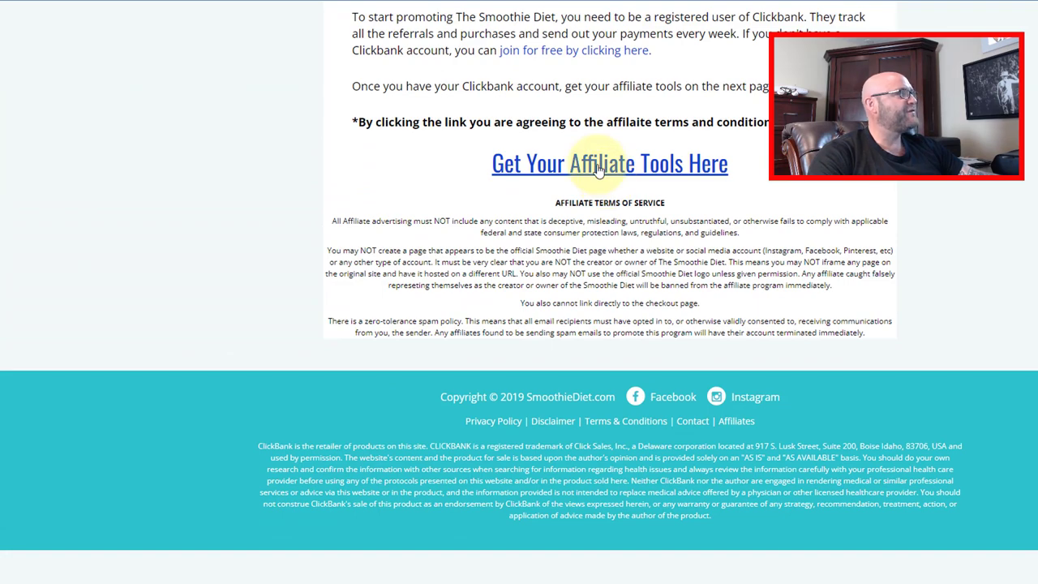
- Browse the Smoothie Diet affiliate tools page, then switch to the systeme.io tab
{"action": "left_click", "coordinate": [597, 166]}
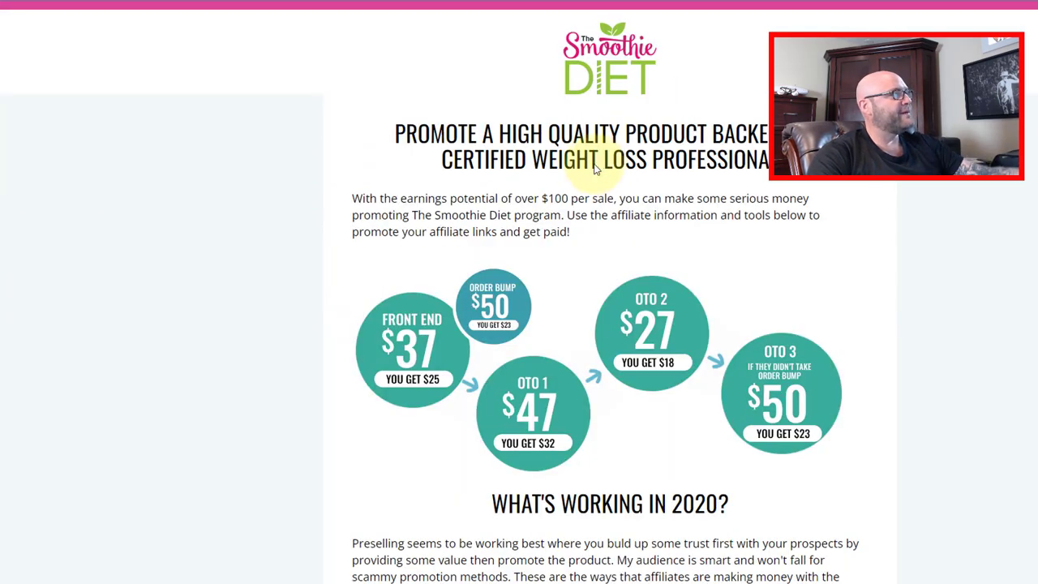
{"action": "scroll", "coordinate": [514, 167], "scroll_direction": "down", "scroll_amount": 8}
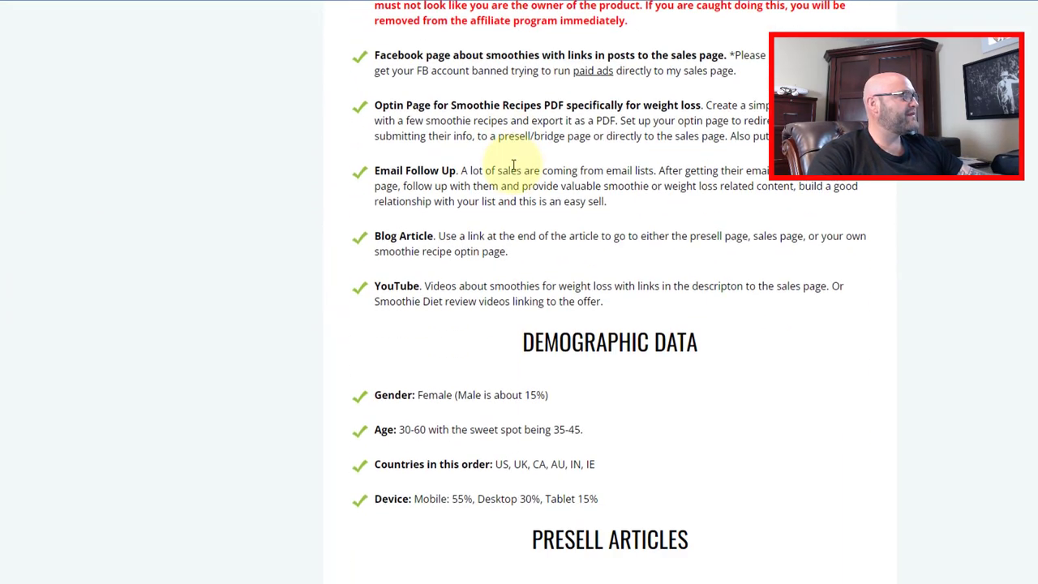
{"action": "scroll", "coordinate": [512, 169], "scroll_direction": "down", "scroll_amount": 2}
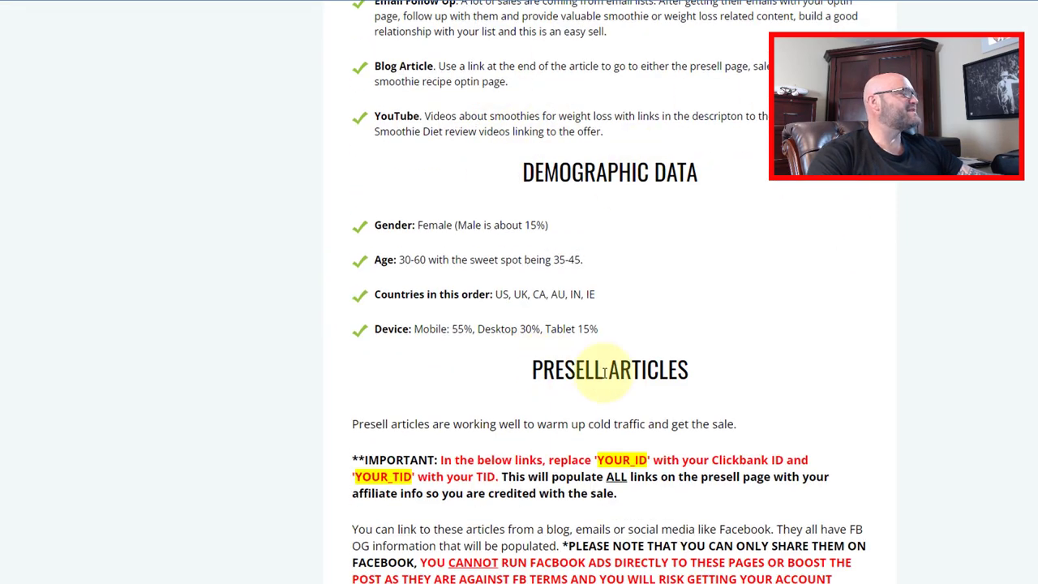
{"action": "scroll", "coordinate": [604, 371], "scroll_direction": "down", "scroll_amount": 9}
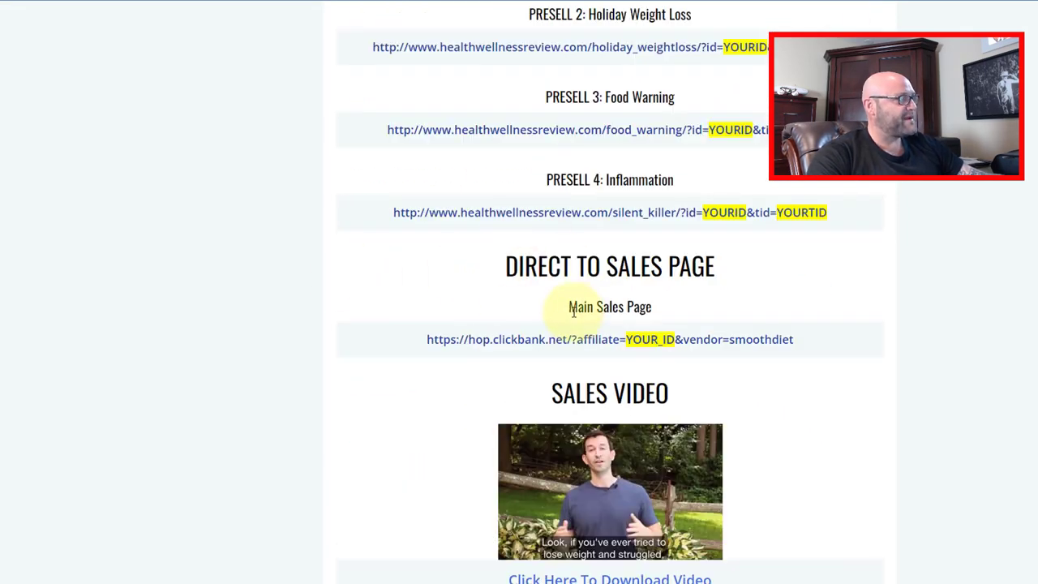
{"action": "scroll", "coordinate": [527, 389], "scroll_direction": "down", "scroll_amount": 3}
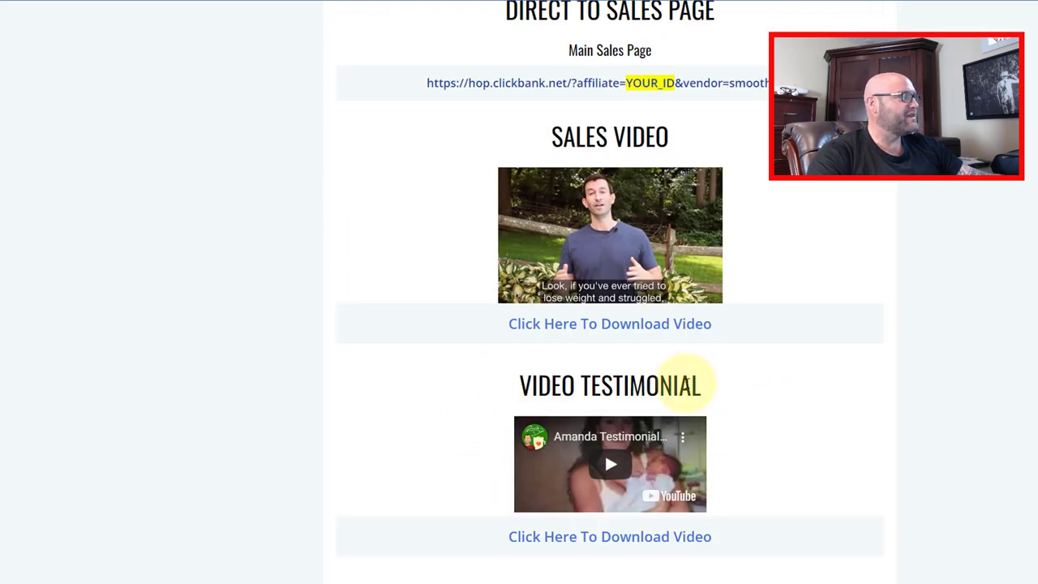
{"action": "scroll", "coordinate": [663, 390], "scroll_direction": "down", "scroll_amount": 3}
{"action": "scroll", "coordinate": [662, 427], "scroll_direction": "up", "scroll_amount": 2}
{"action": "scroll", "coordinate": [661, 428], "scroll_direction": "up", "scroll_amount": 10}
{"action": "scroll", "coordinate": [660, 424], "scroll_direction": "up", "scroll_amount": 15}
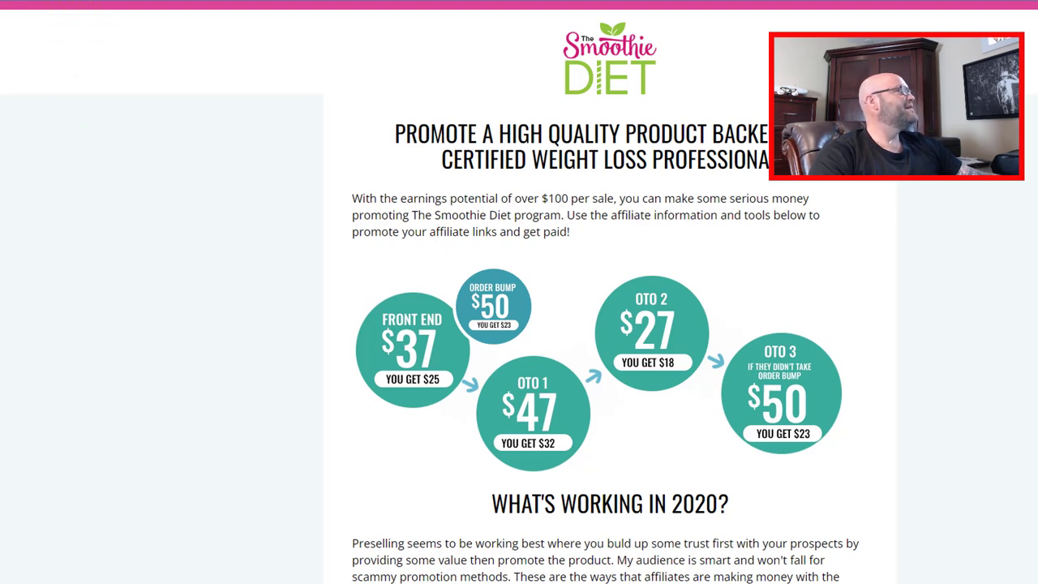
{"action": "left_click", "coordinate": [101, 2]}
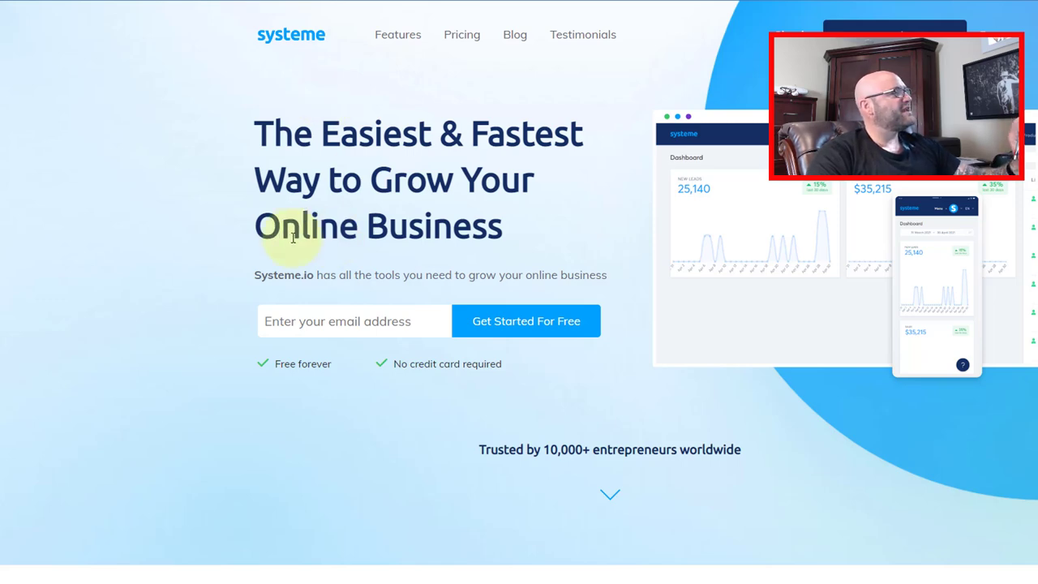
- Scroll through the systeme.io homepage features and back up
{"action": "scroll", "coordinate": [289, 234], "scroll_direction": "down", "scroll_amount": 5}
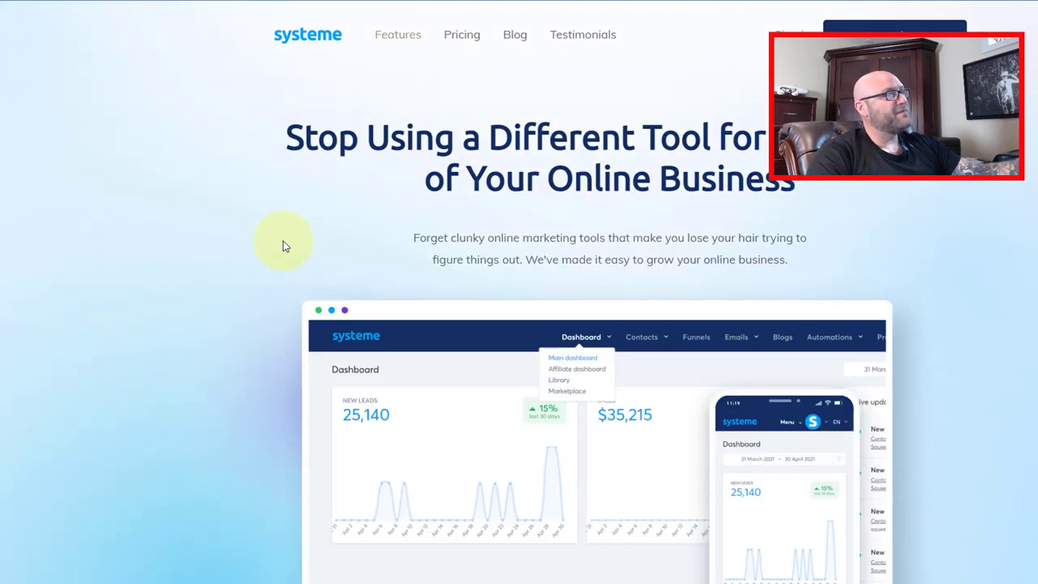
{"action": "scroll", "coordinate": [288, 243], "scroll_direction": "down", "scroll_amount": 4}
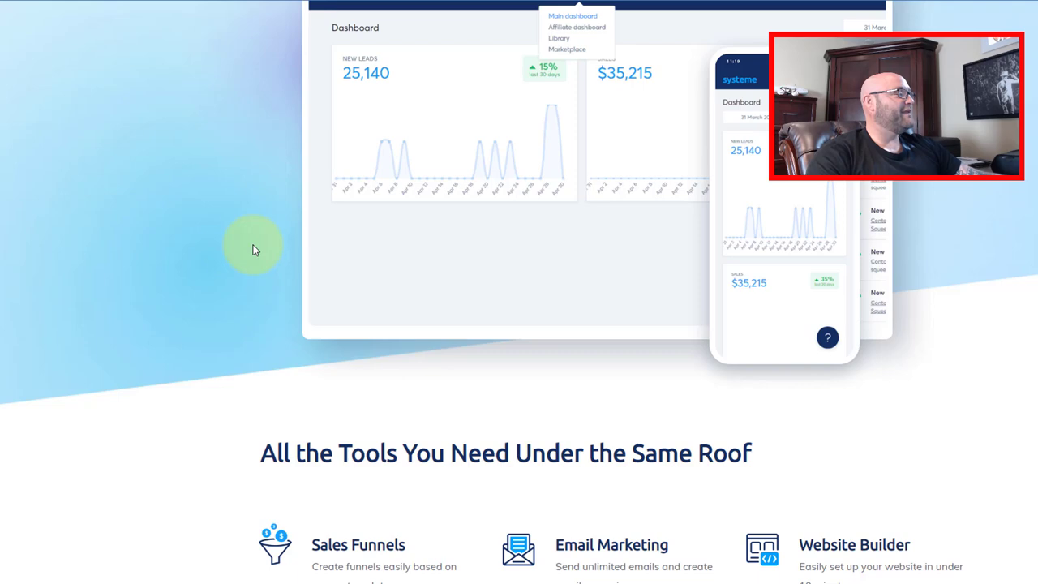
{"action": "scroll", "coordinate": [227, 255], "scroll_direction": "down", "scroll_amount": 3}
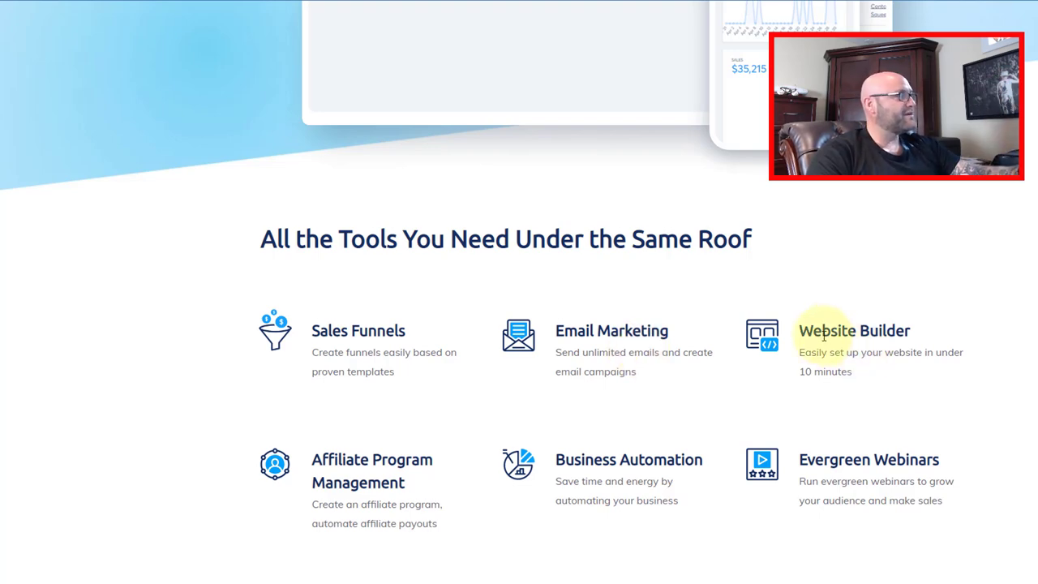
{"action": "scroll", "coordinate": [260, 374], "scroll_direction": "down", "scroll_amount": 2}
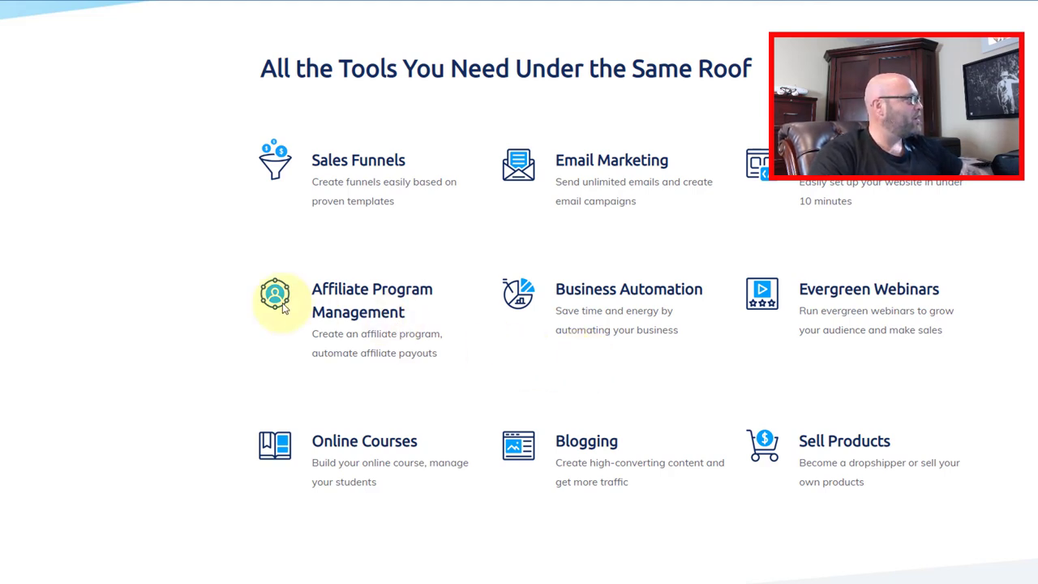
{"action": "scroll", "coordinate": [189, 280], "scroll_direction": "up", "scroll_amount": 2}
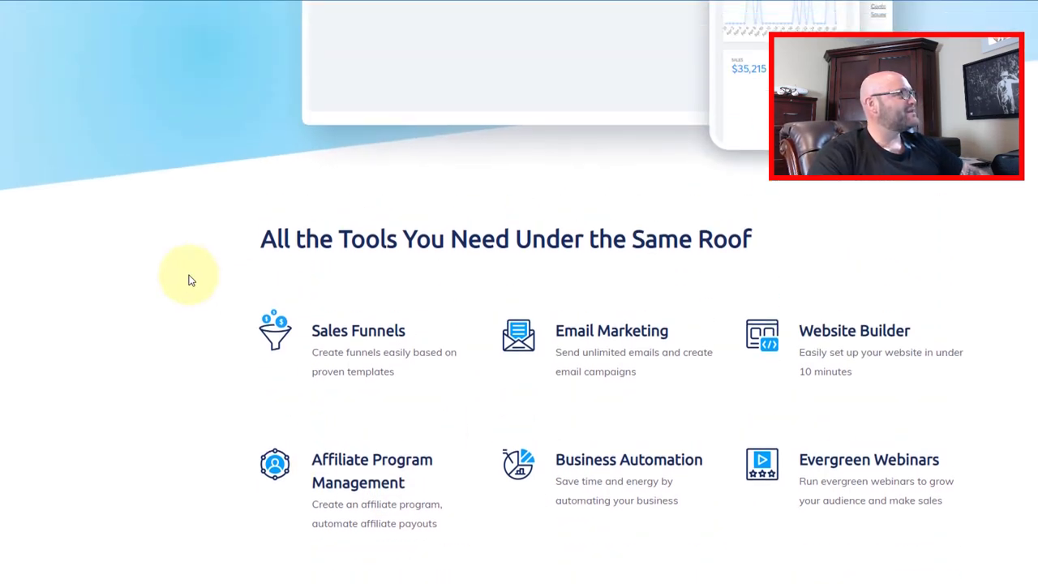
{"action": "scroll", "coordinate": [189, 279], "scroll_direction": "up", "scroll_amount": 6}
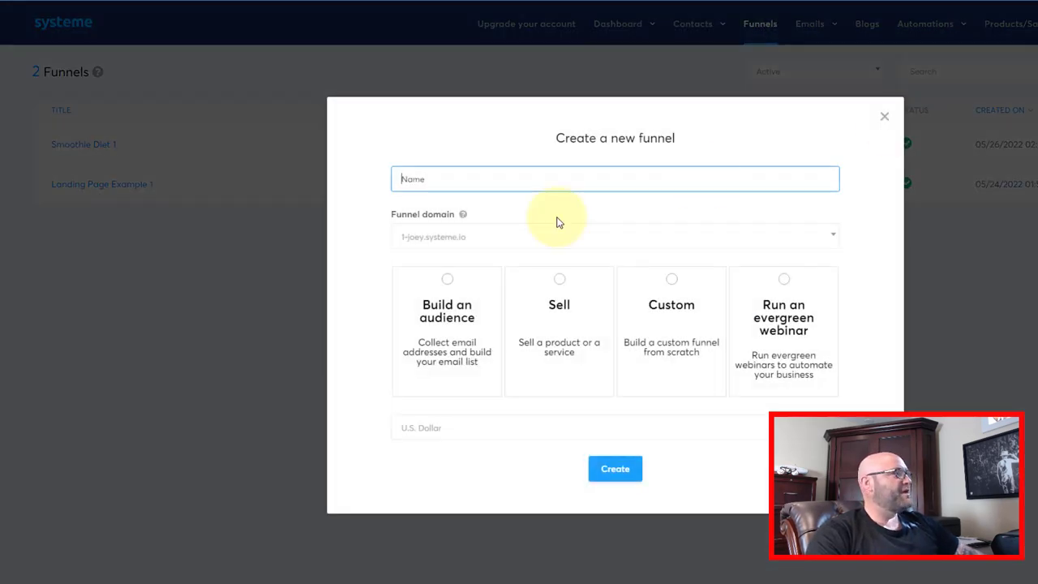
- Create a Build an audience funnel named 'Smoothie Example 1'
{"action": "type", "text": "Smoo"}
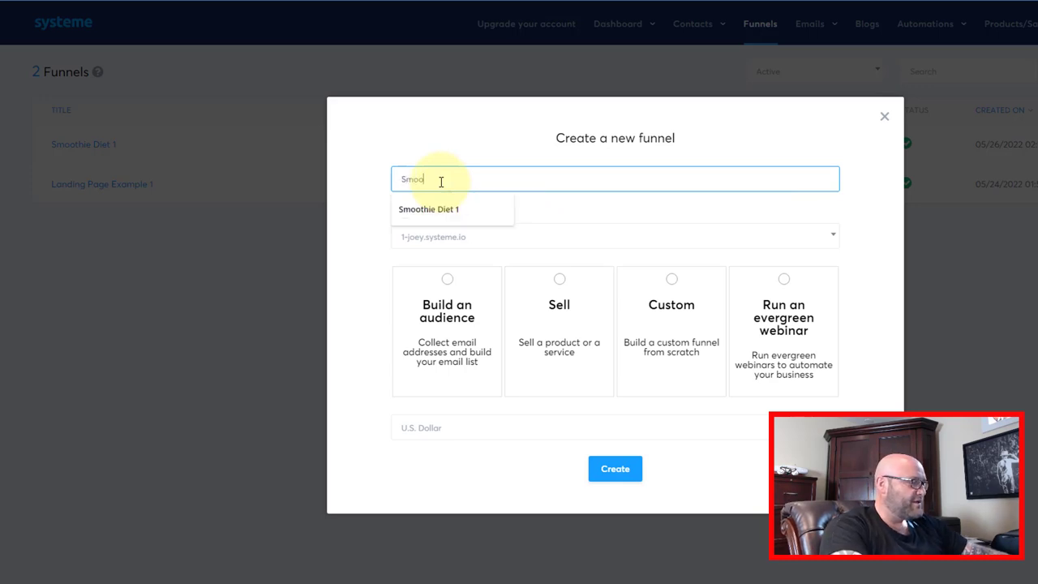
{"action": "type", "text": "thie Example"}
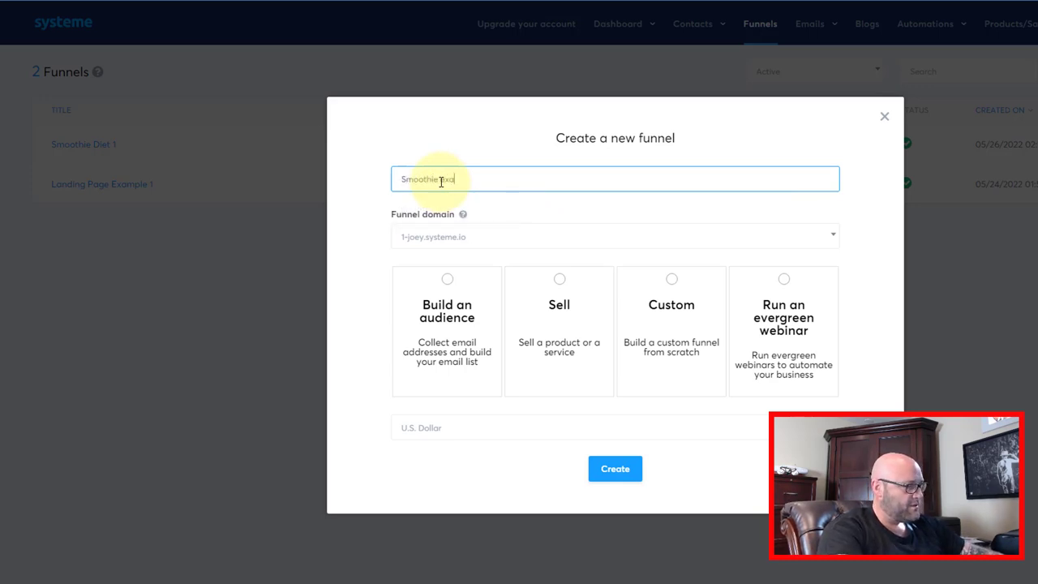
{"action": "type", "text": " 1"}
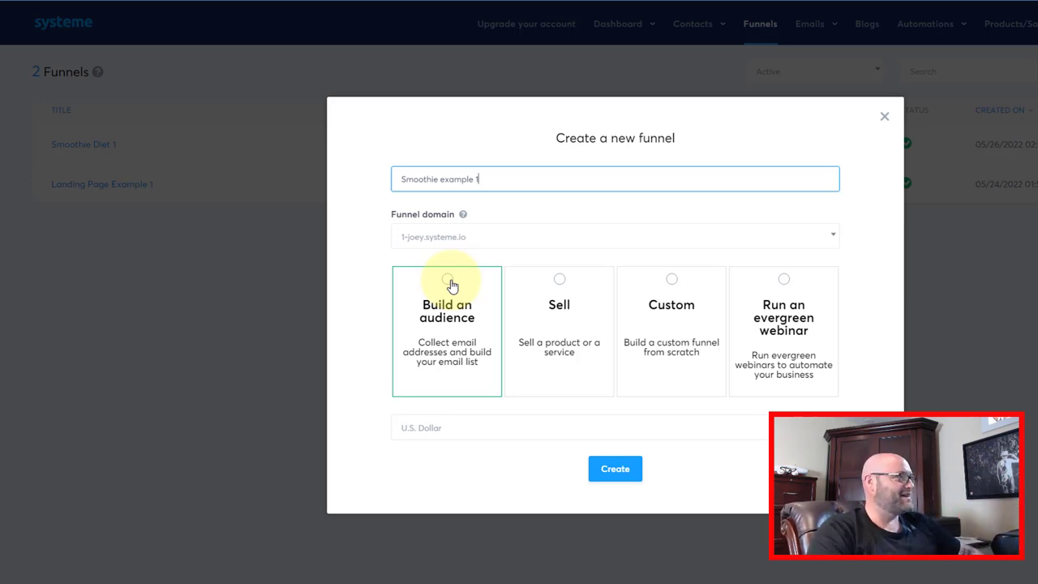
{"action": "left_click", "coordinate": [448, 281]}
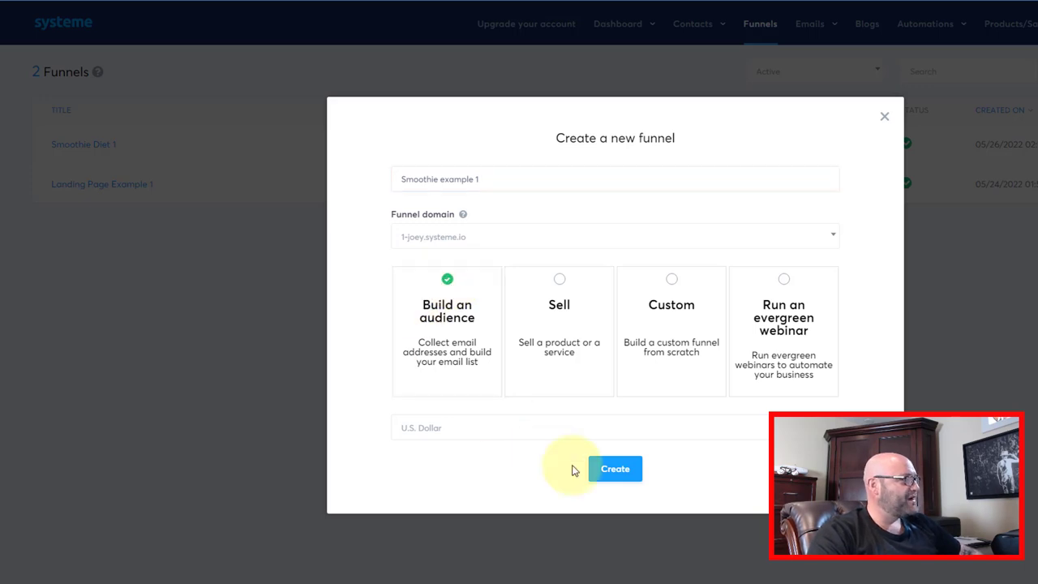
{"action": "left_click", "coordinate": [615, 468]}
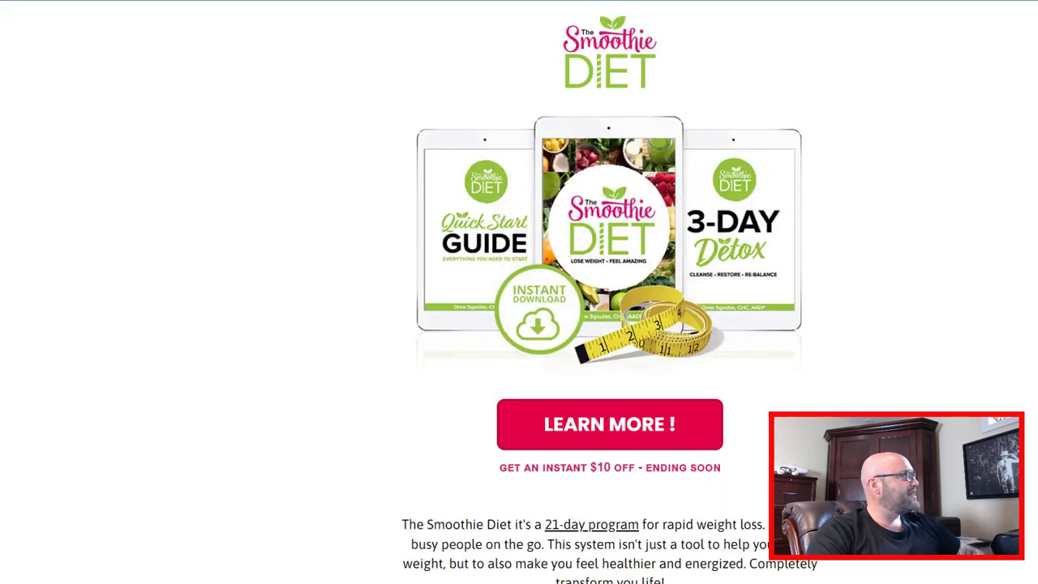
- Review the Smoothie Diet sales page, briefly highlighting the Introducing heading and logo
{"action": "scroll", "coordinate": [254, 104], "scroll_direction": "up", "scroll_amount": 3}
{"action": "scroll", "coordinate": [556, 267], "scroll_direction": "down", "scroll_amount": 2}
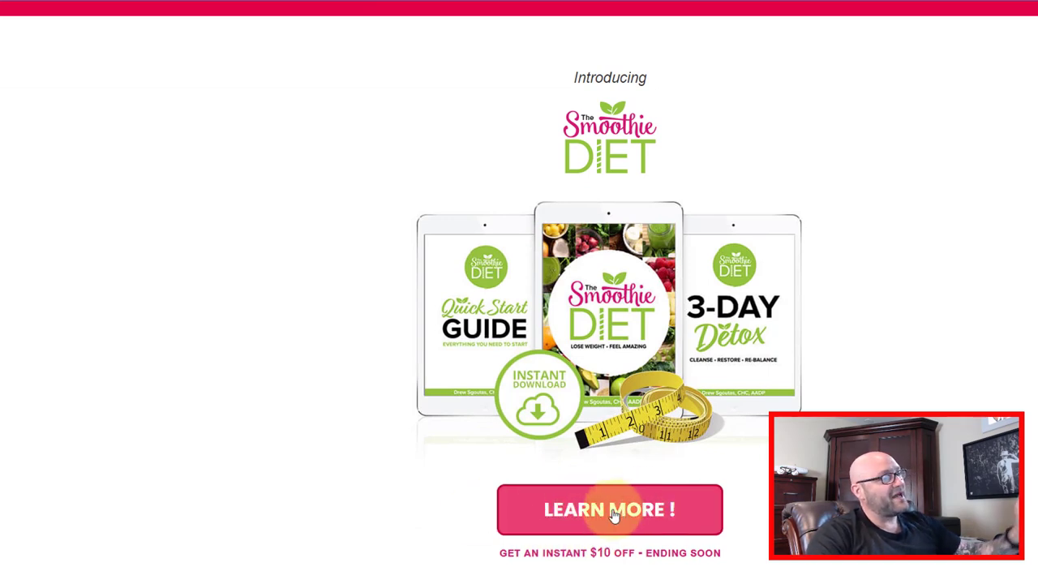
{"action": "left_click_drag", "start_coordinate": [572, 65], "coordinate": [312, 193]}
{"action": "left_click", "coordinate": [312, 193]}
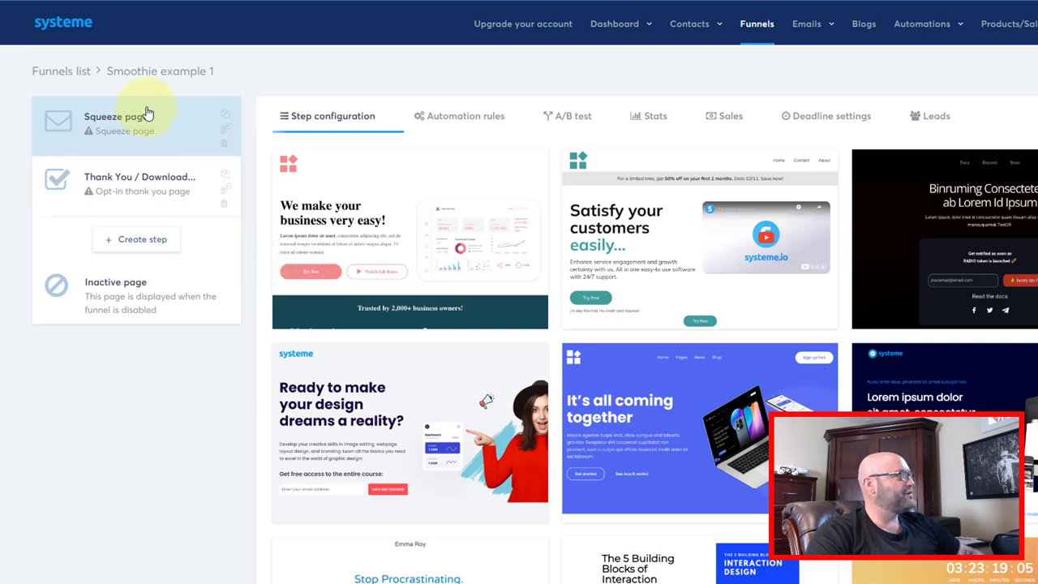
- Apply the UX Design in Action book template to the squeeze page
{"action": "scroll", "coordinate": [622, 300], "scroll_direction": "down", "scroll_amount": 2}
{"action": "scroll", "coordinate": [620, 301], "scroll_direction": "down", "scroll_amount": 4}
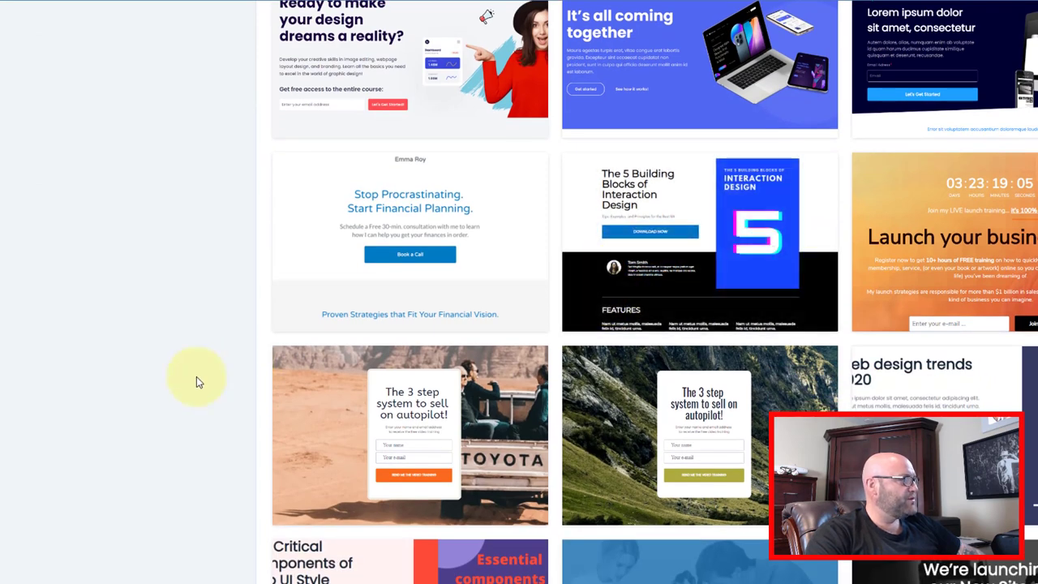
{"action": "scroll", "coordinate": [196, 376], "scroll_direction": "down", "scroll_amount": 1}
{"action": "scroll", "coordinate": [196, 377], "scroll_direction": "down", "scroll_amount": 1}
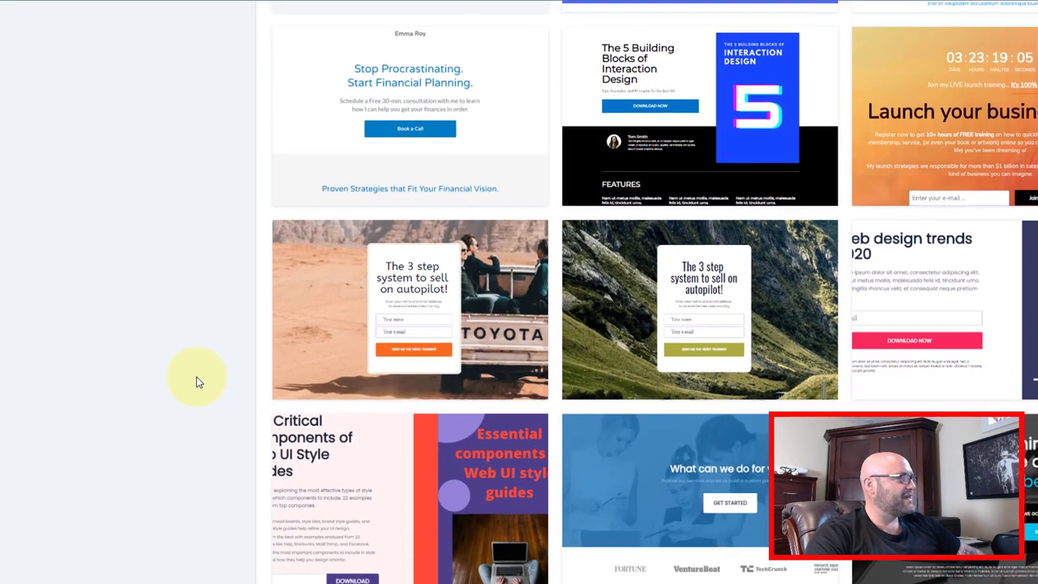
{"action": "scroll", "coordinate": [197, 376], "scroll_direction": "up", "scroll_amount": 2}
{"action": "scroll", "coordinate": [196, 376], "scroll_direction": "up", "scroll_amount": 5}
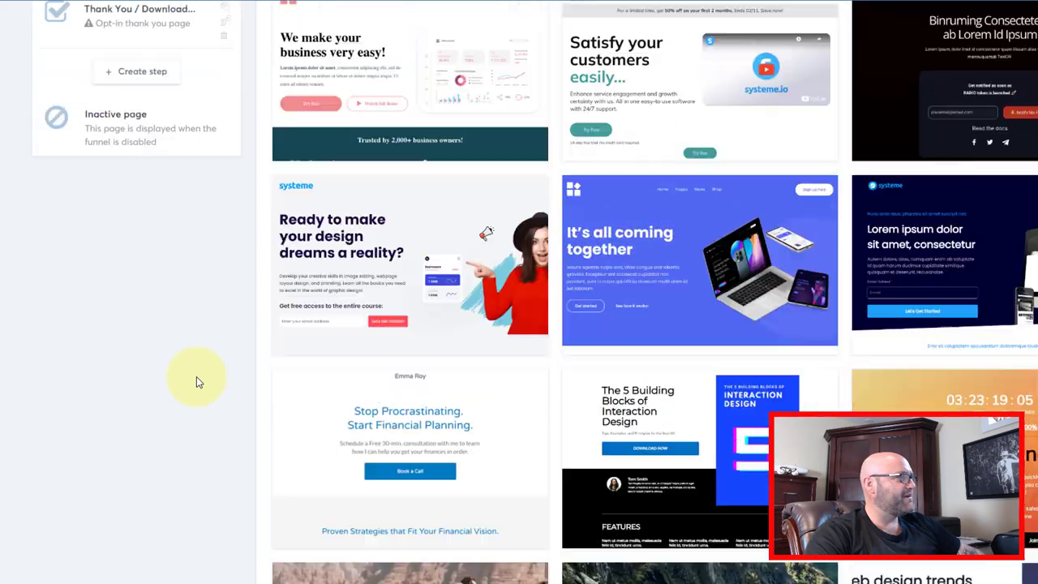
{"action": "scroll", "coordinate": [723, 380], "scroll_direction": "down", "scroll_amount": 1}
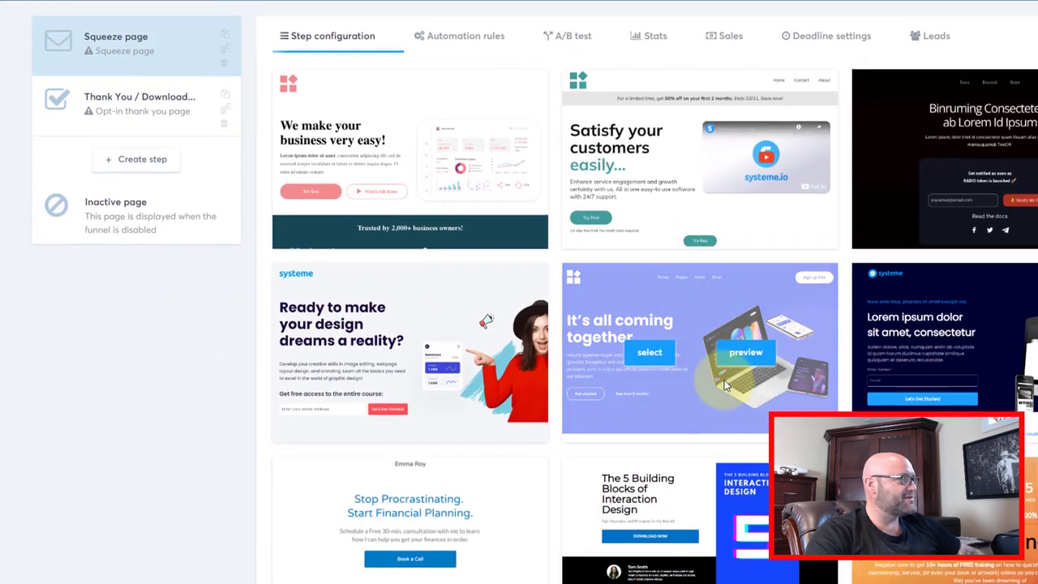
{"action": "scroll", "coordinate": [487, 314], "scroll_direction": "down", "scroll_amount": 9}
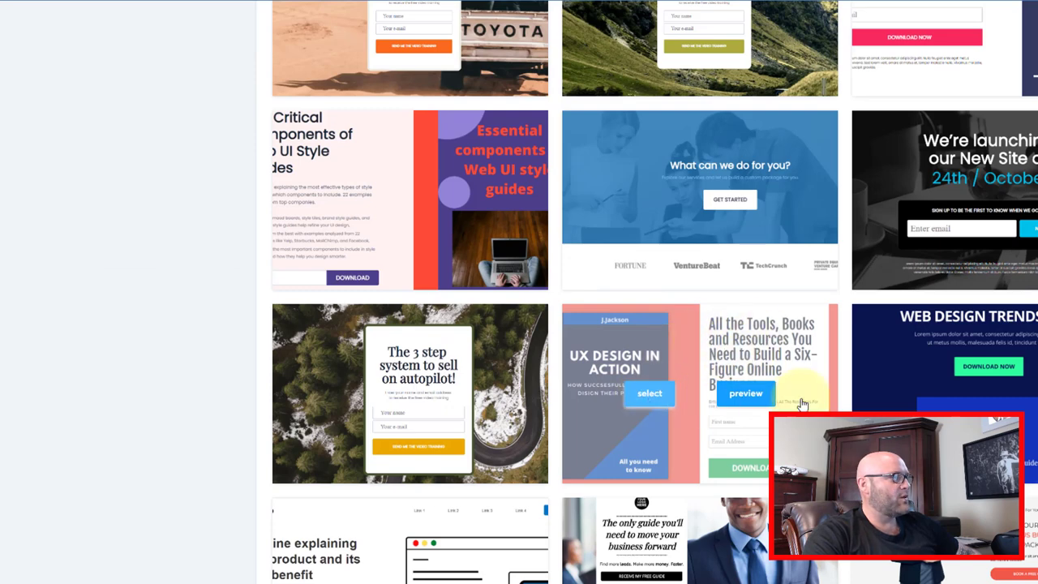
{"action": "left_click", "coordinate": [642, 396]}
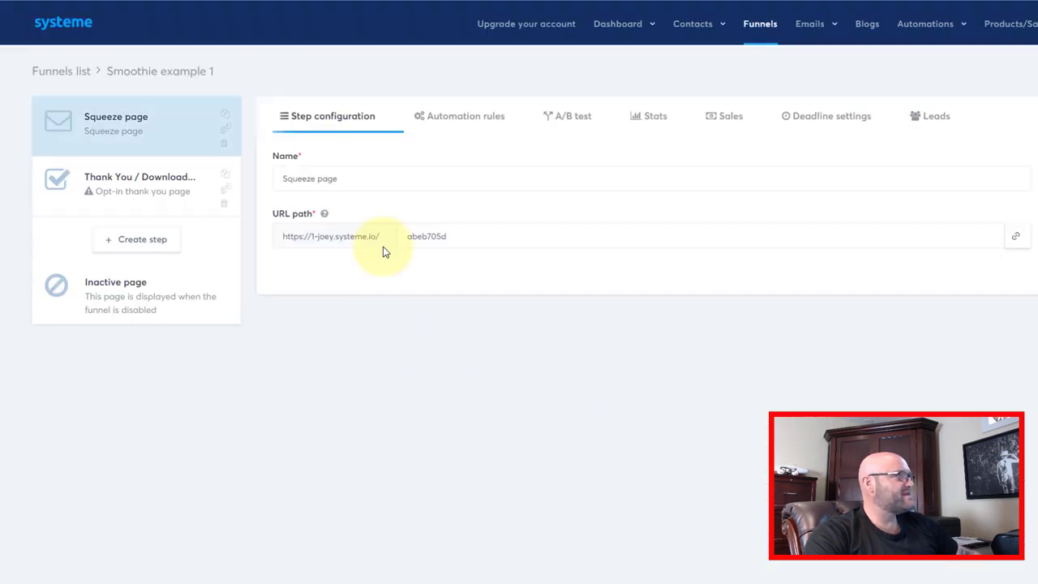
- Name the squeeze step 'Smoothie Diet' and set its URL path to 'free-recipe-video'
{"action": "left_click", "coordinate": [367, 177]}
{"action": "left_click_drag", "start_coordinate": [368, 176], "coordinate": [251, 186]}
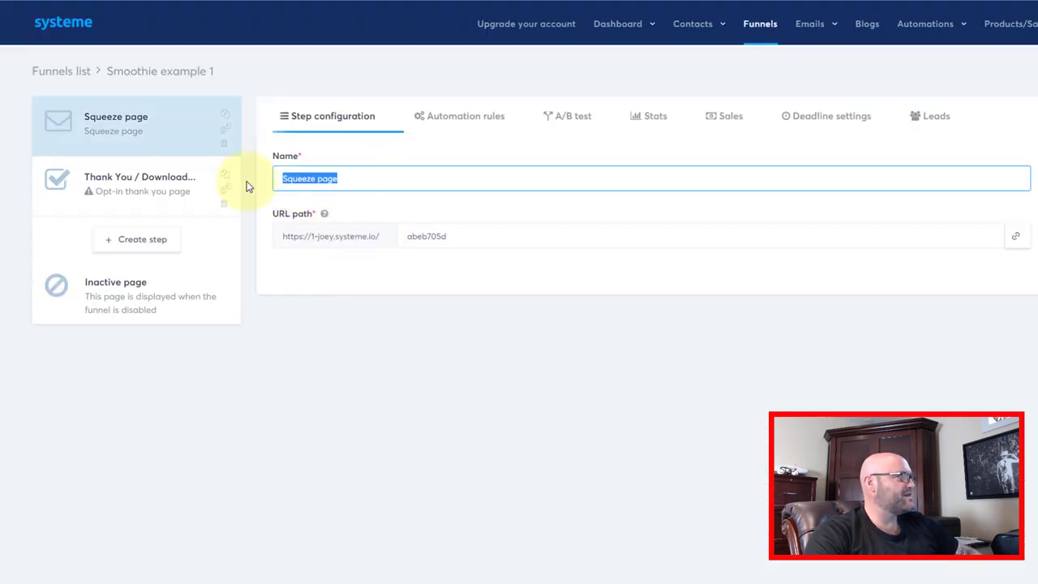
{"action": "type", "text": "Smooth"}
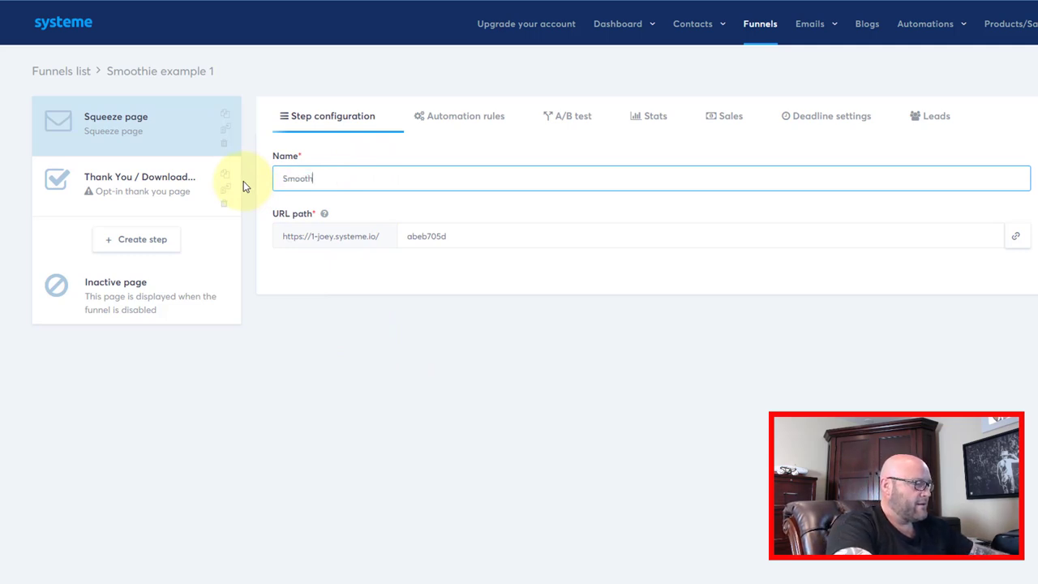
{"action": "type", "text": "ie Diet"}
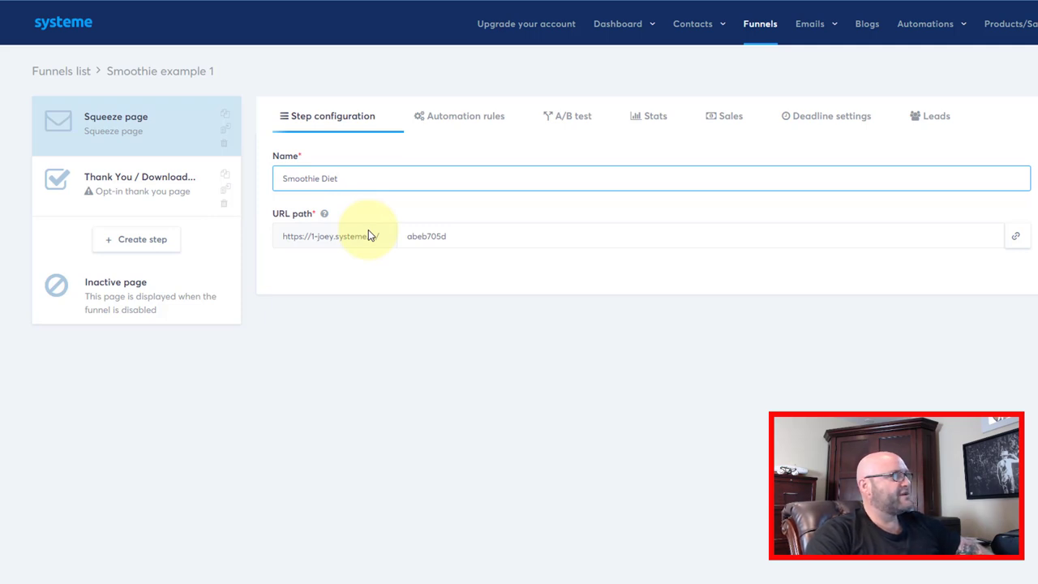
{"action": "left_click_drag", "start_coordinate": [472, 238], "coordinate": [384, 232]}
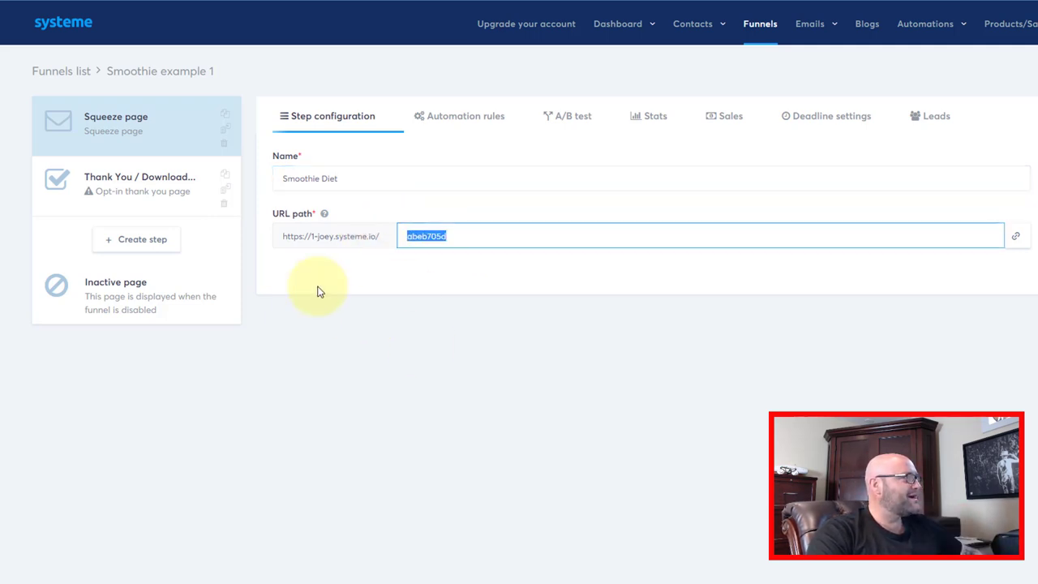
{"action": "type", "text": "free-vid"}
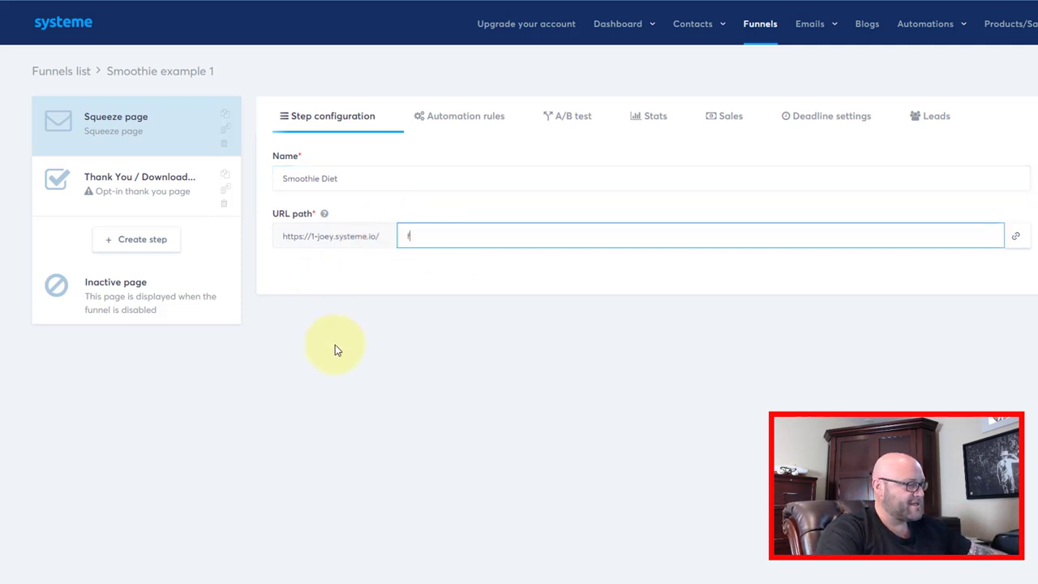
{"action": "key", "text": "BackSpace"}
{"action": "key", "text": "BackSpace"}
{"action": "key", "text": "BackSpace"}
{"action": "type", "text": "recipe-video"}
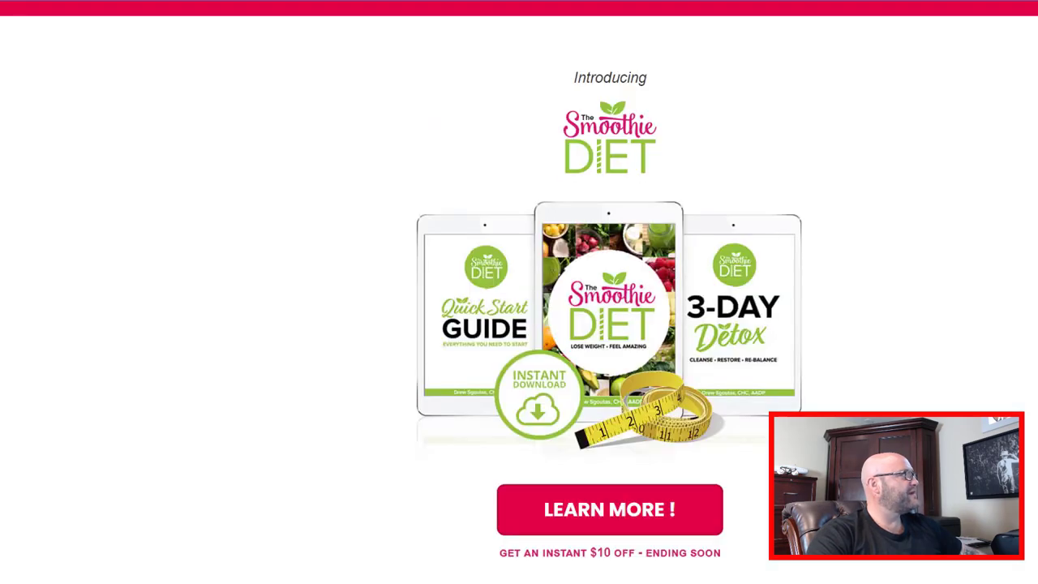
{"action": "scroll", "coordinate": [519, 292], "scroll_direction": "up", "scroll_amount": 2}
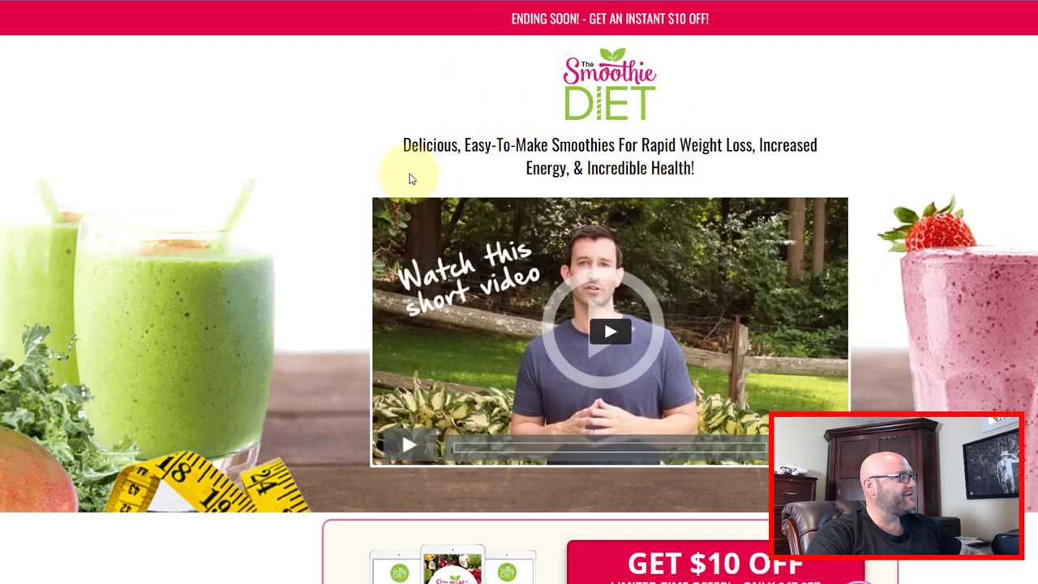
- Copy the sales page's main headline about delicious easy-to-make smoothies
{"action": "mouse_move", "coordinate": [443, 146]}
{"action": "left_mouse_down"}
{"action": "mouse_move", "coordinate": [794, 139]}
{"action": "mouse_move", "coordinate": [649, 167]}
{"action": "mouse_move", "coordinate": [679, 163]}
{"action": "mouse_move", "coordinate": [378, 144]}
{"action": "left_mouse_up"}
{"action": "left_click", "coordinate": [649, 167]}
{"action": "right_click", "coordinate": [423, 147]}
{"action": "left_click", "coordinate": [438, 157]}
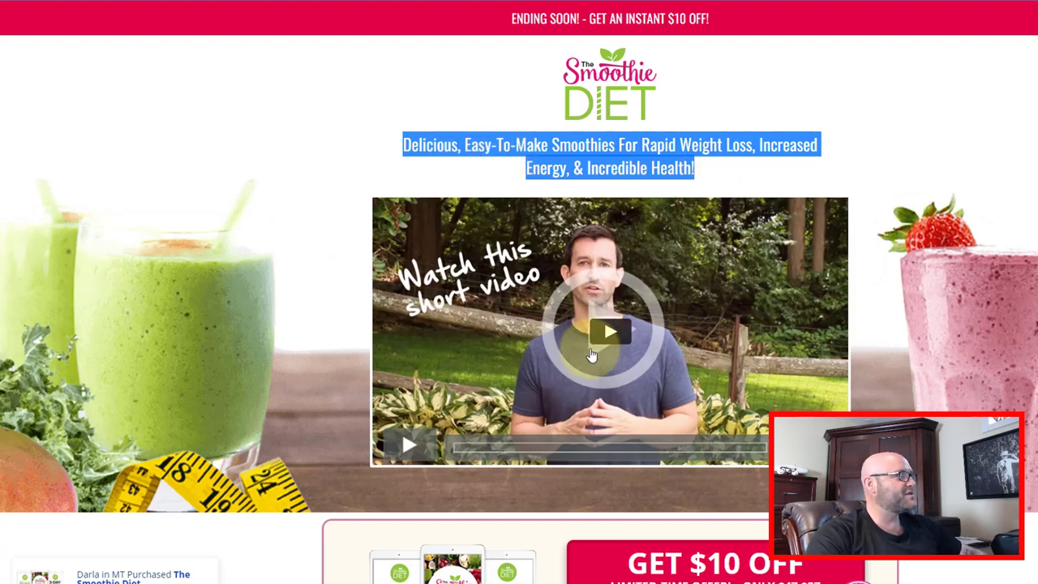
- Scroll through the sales page testimonials, then close the tab to return to systeme.io
{"action": "scroll", "coordinate": [423, 306], "scroll_direction": "down", "scroll_amount": 5}
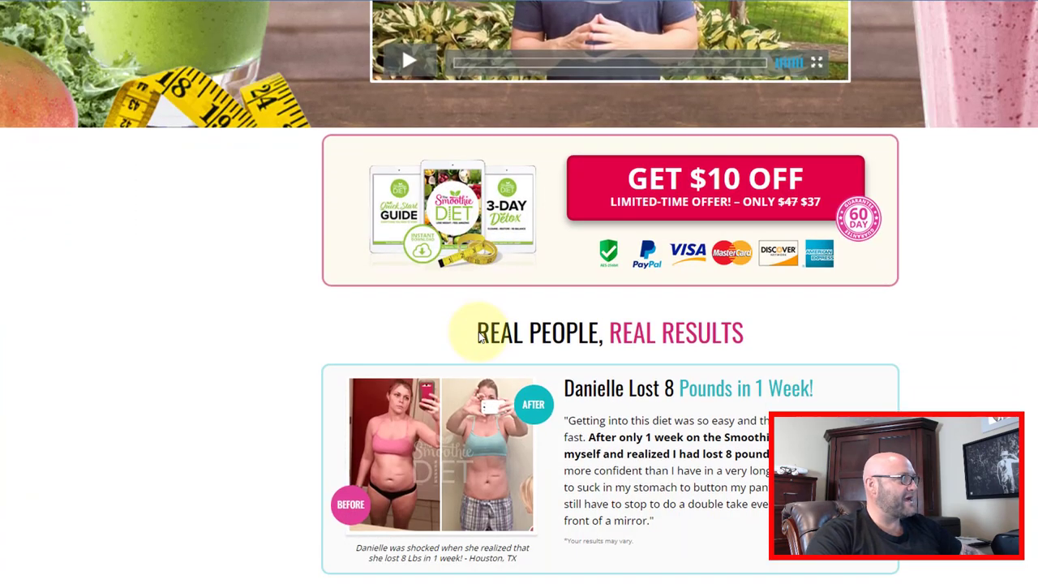
{"action": "scroll", "coordinate": [484, 340], "scroll_direction": "down", "scroll_amount": 5}
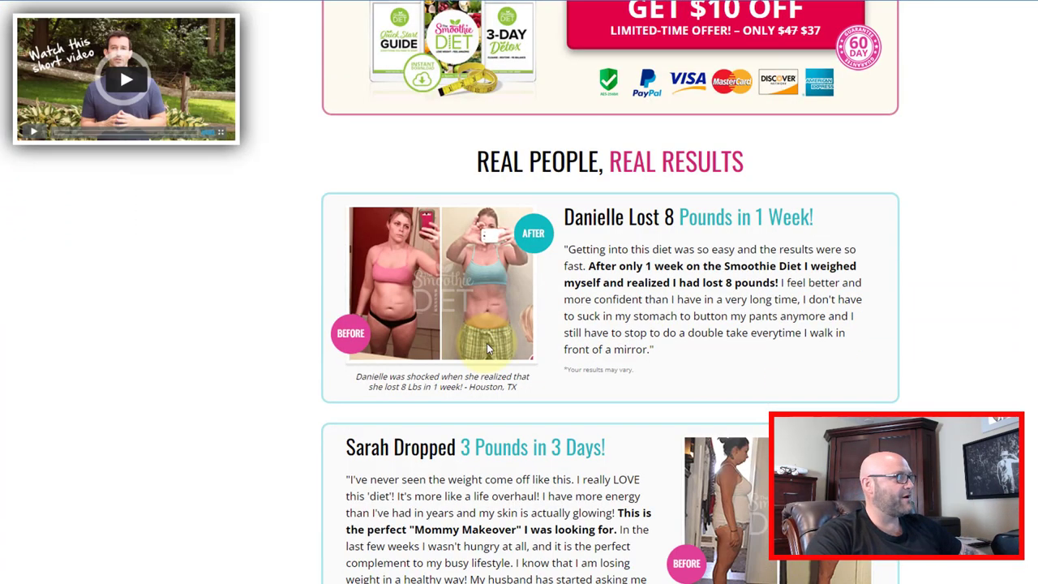
{"action": "scroll", "coordinate": [487, 349], "scroll_direction": "down", "scroll_amount": 3}
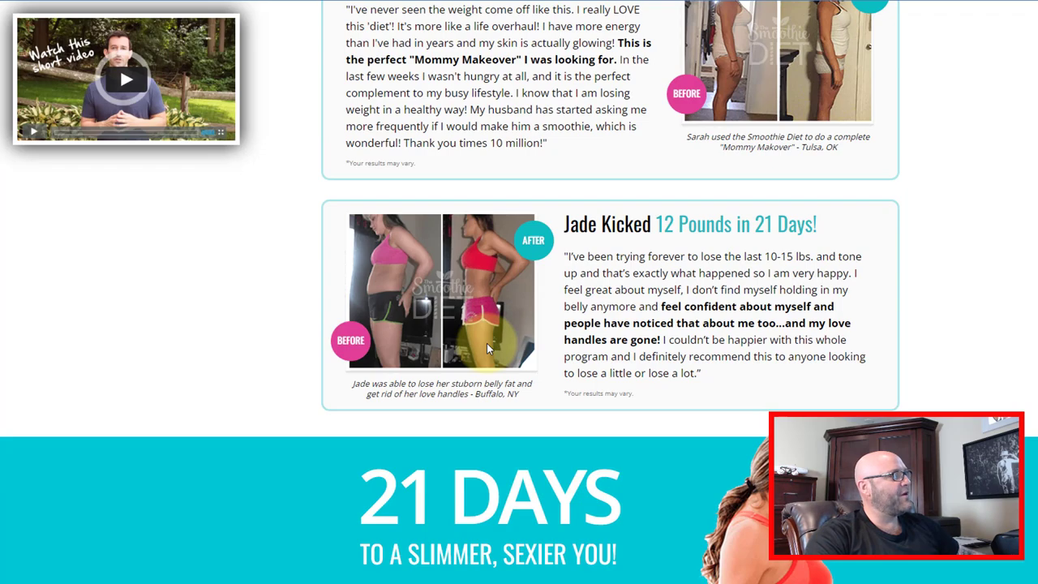
{"action": "scroll", "coordinate": [348, 365], "scroll_direction": "up", "scroll_amount": 13}
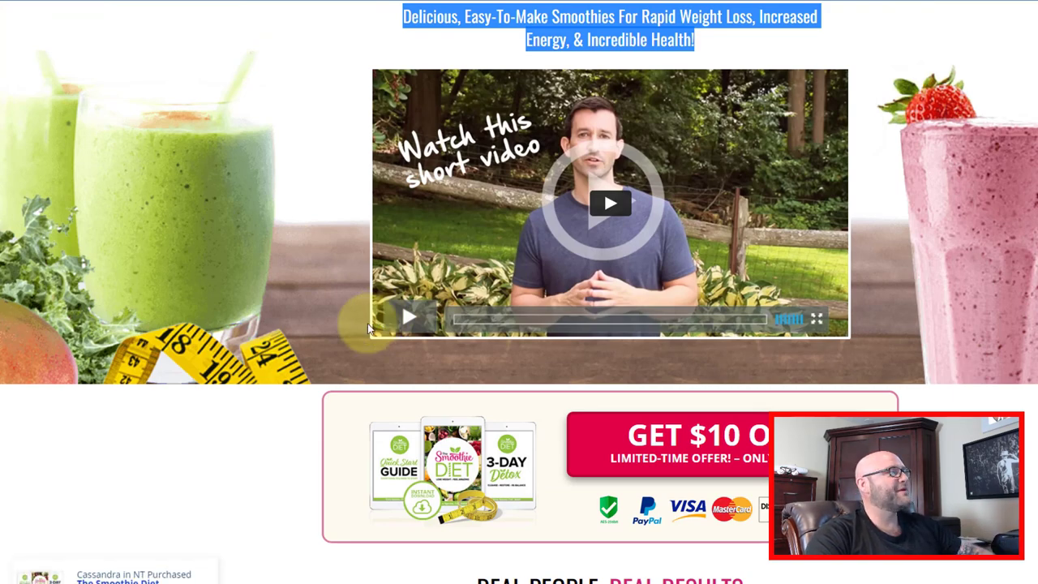
{"action": "scroll", "coordinate": [378, 315], "scroll_direction": "down", "scroll_amount": 2}
{"action": "scroll", "coordinate": [353, 353], "scroll_direction": "down", "scroll_amount": 1}
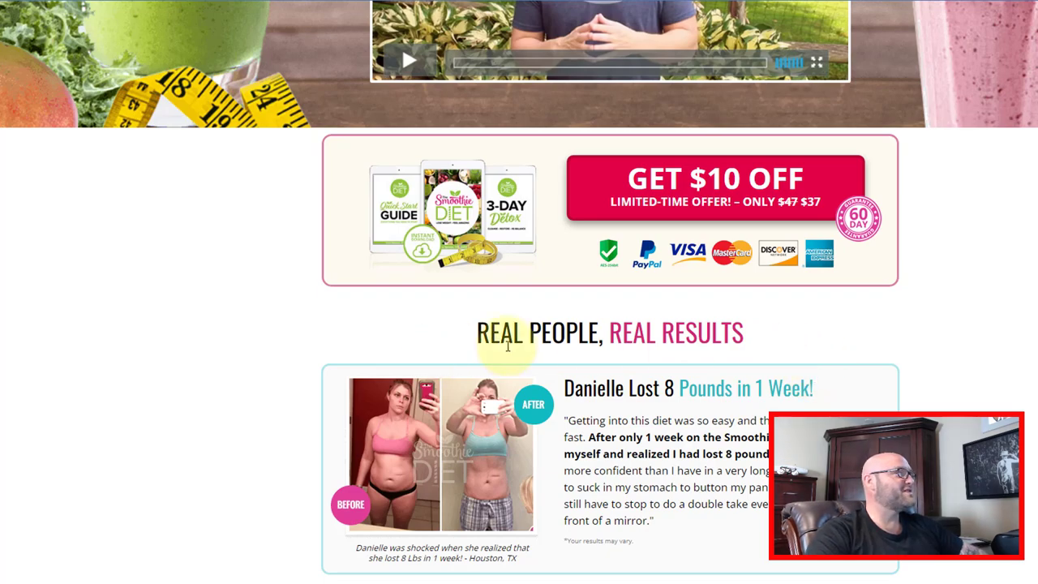
{"action": "scroll", "coordinate": [232, 274], "scroll_direction": "down", "scroll_amount": 4}
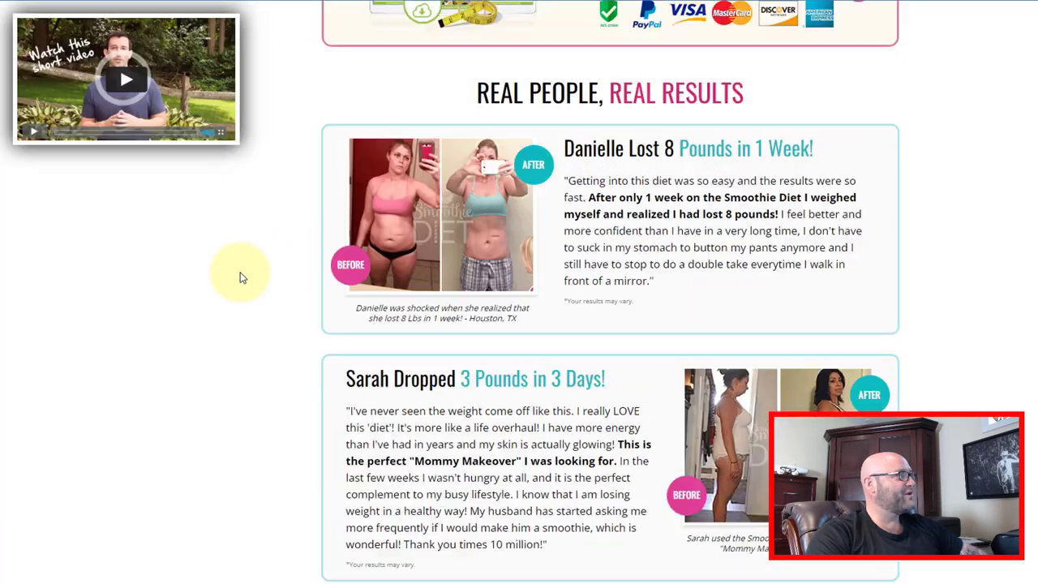
{"action": "scroll", "coordinate": [240, 275], "scroll_direction": "up", "scroll_amount": 6}
{"action": "scroll", "coordinate": [240, 271], "scroll_direction": "up", "scroll_amount": 3}
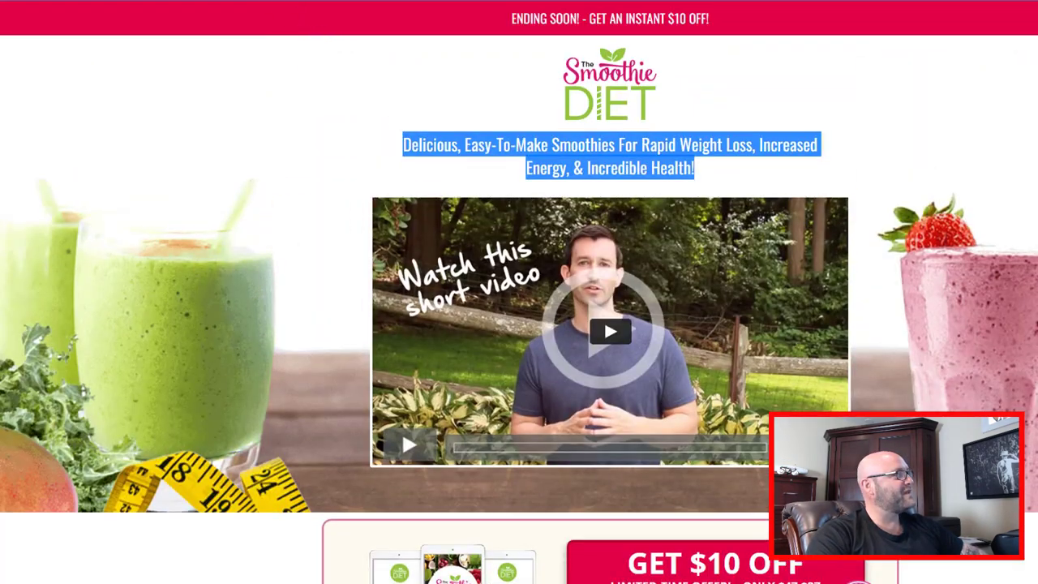
{"action": "key", "text": "ctrl+w"}
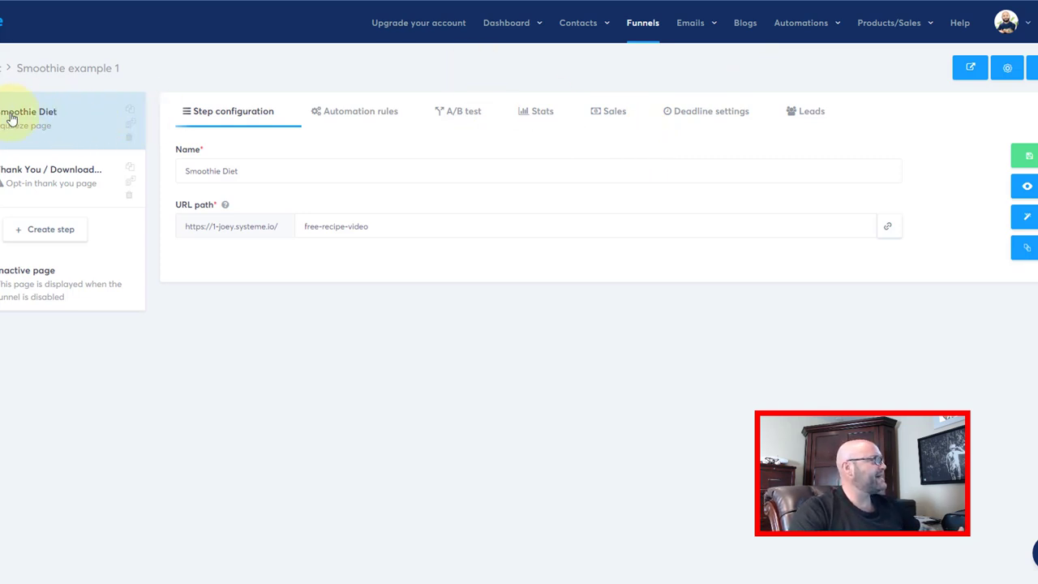
- Open the Smoothie Diet squeeze page in the systeme.io page editor
{"action": "left_click", "coordinate": [1027, 221]}
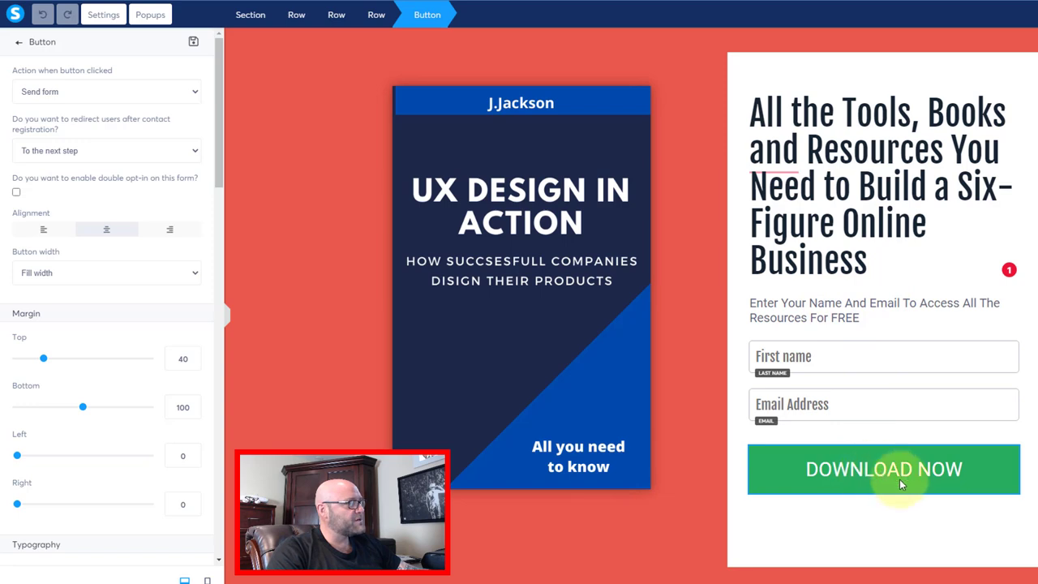
- Set the DOWNLOAD NOW button to send the form and redirect to a custom URL
{"action": "key", "text": "Escape"}
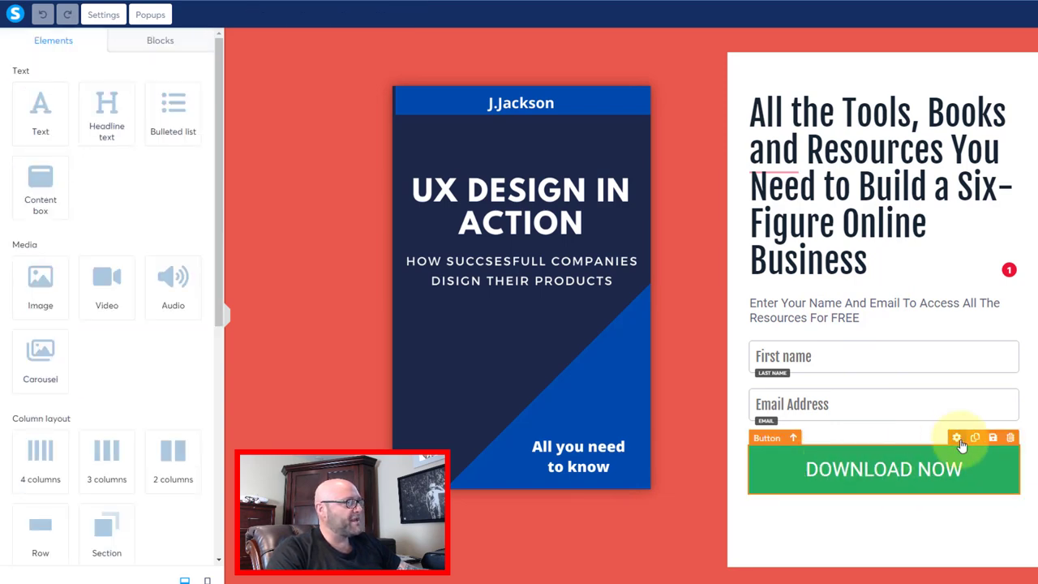
{"action": "left_click", "coordinate": [956, 438]}
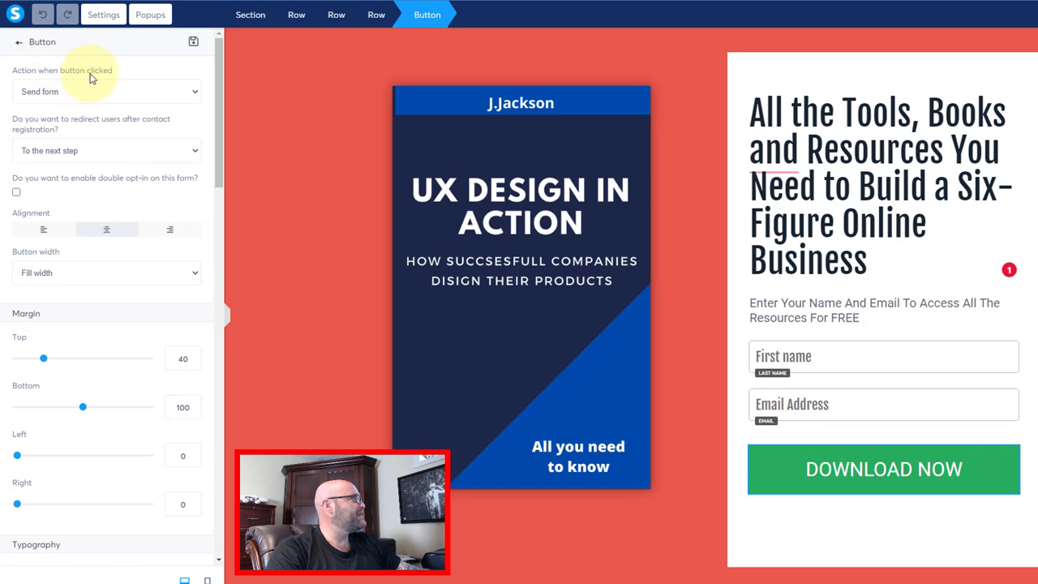
{"action": "left_click", "coordinate": [103, 94]}
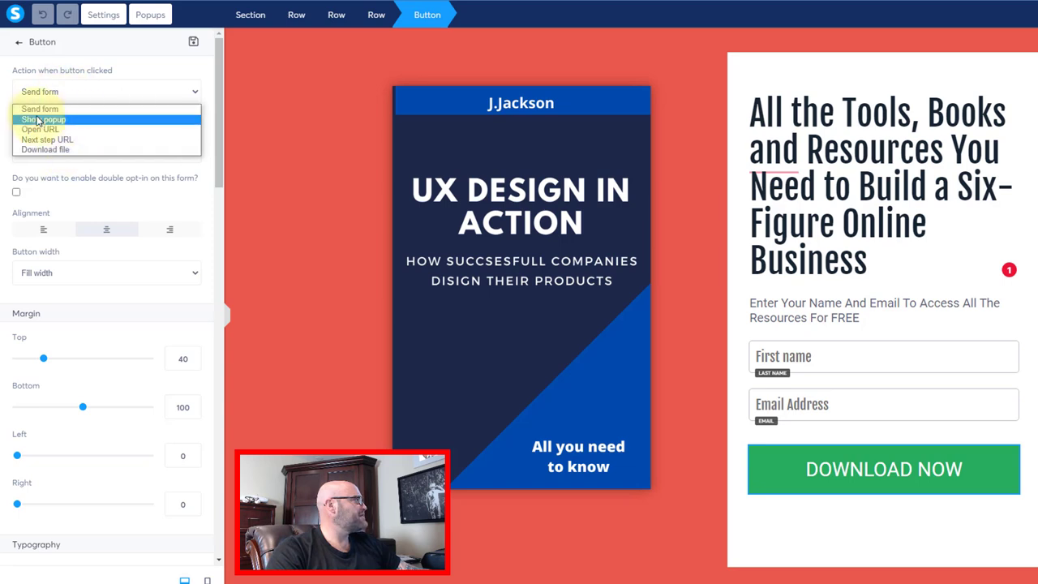
{"action": "left_click", "coordinate": [40, 109]}
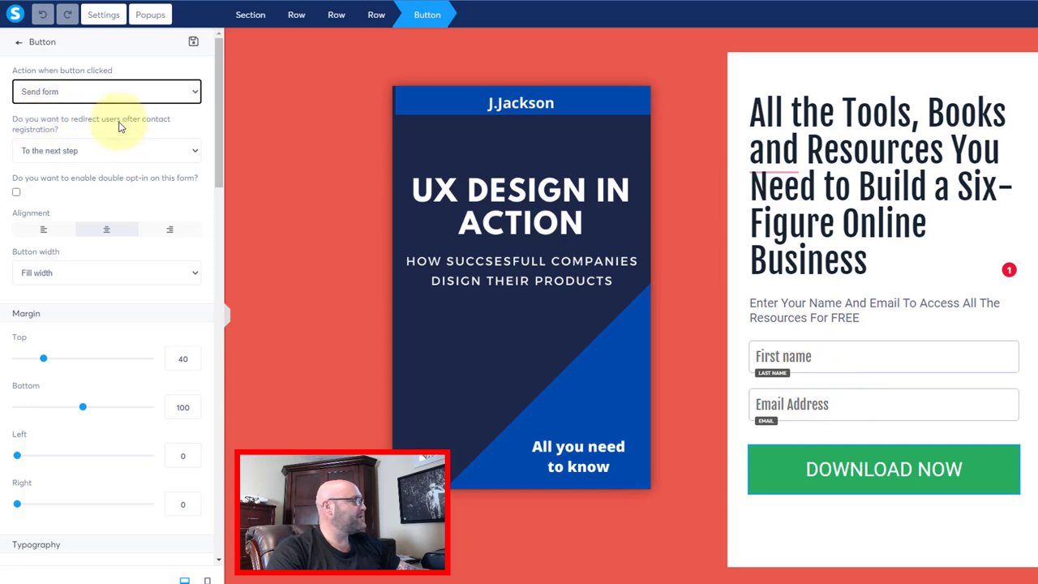
{"action": "left_click", "coordinate": [80, 152]}
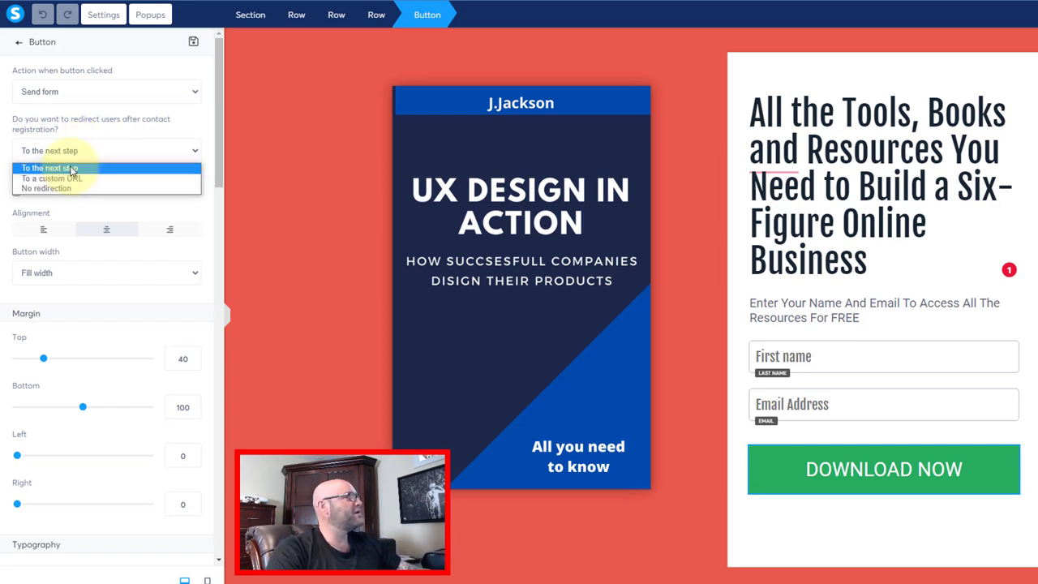
{"action": "left_click", "coordinate": [69, 179]}
{"action": "left_click", "coordinate": [25, 199]}
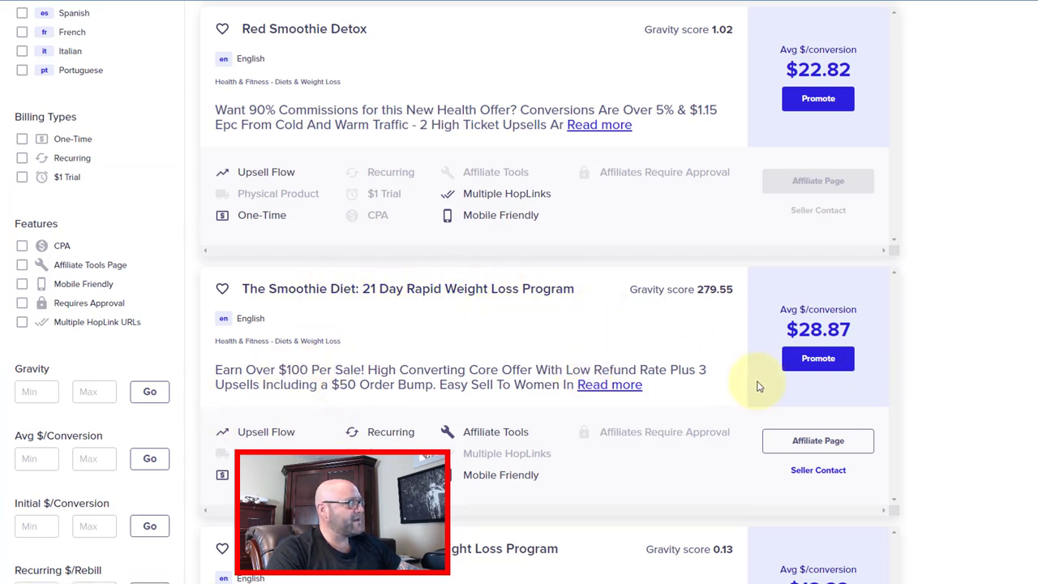
- Generate The Smoothie Diet's encrypted HopLink in ClickBank and copy it
{"action": "left_click", "coordinate": [821, 363]}
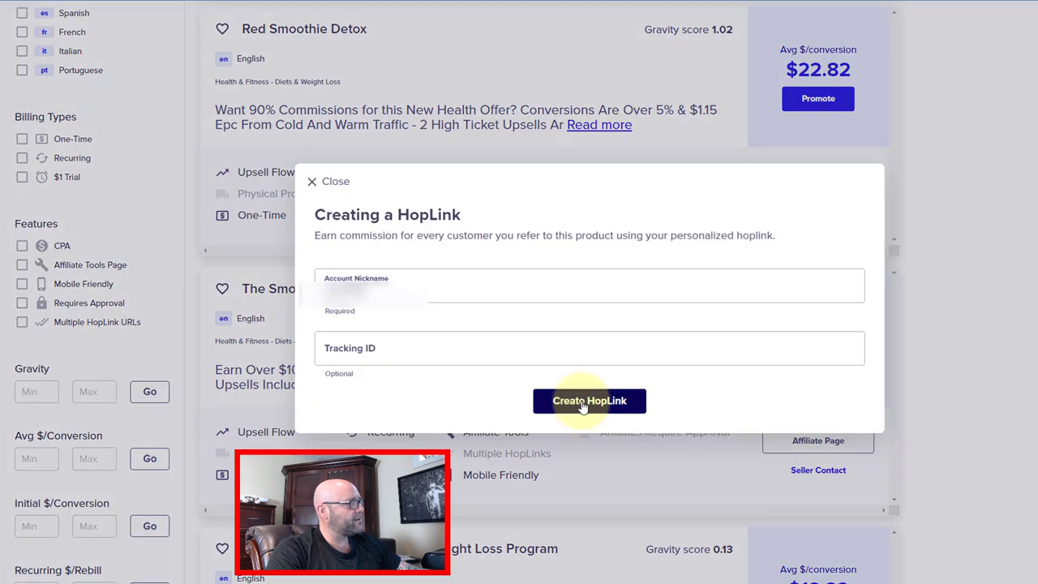
{"action": "left_click", "coordinate": [596, 405]}
{"action": "left_click", "coordinate": [347, 298]}
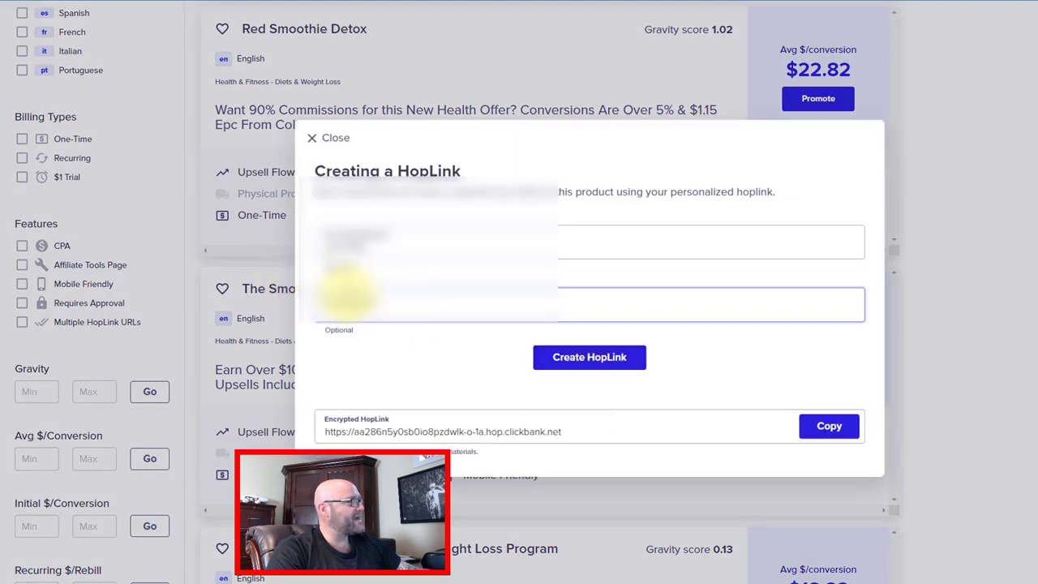
{"action": "left_click", "coordinate": [827, 425]}
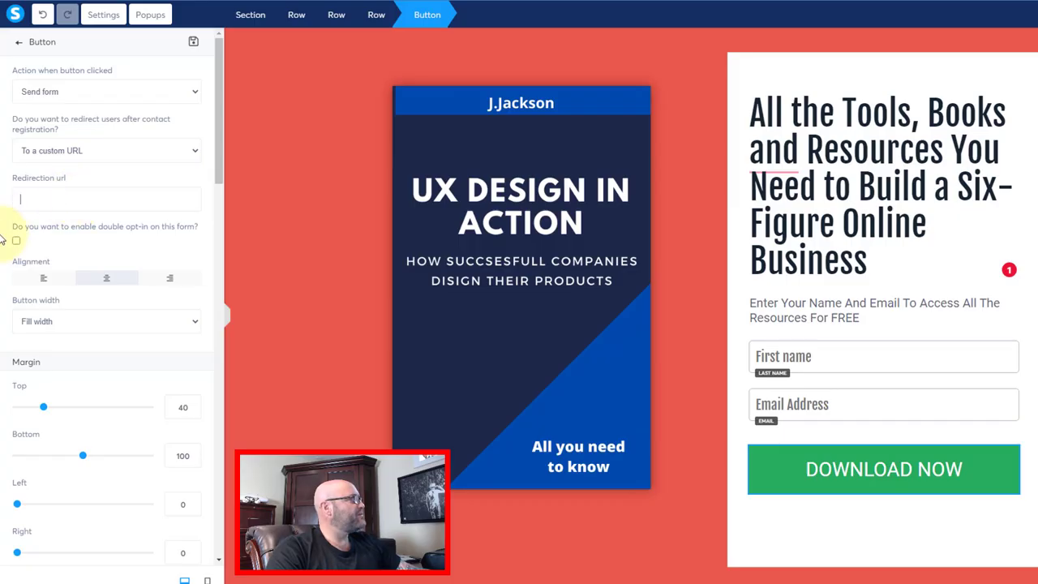
- Paste the ClickBank hoplink into the DOWNLOAD NOW button's Redirection url field
{"action": "right_click", "coordinate": [47, 200]}
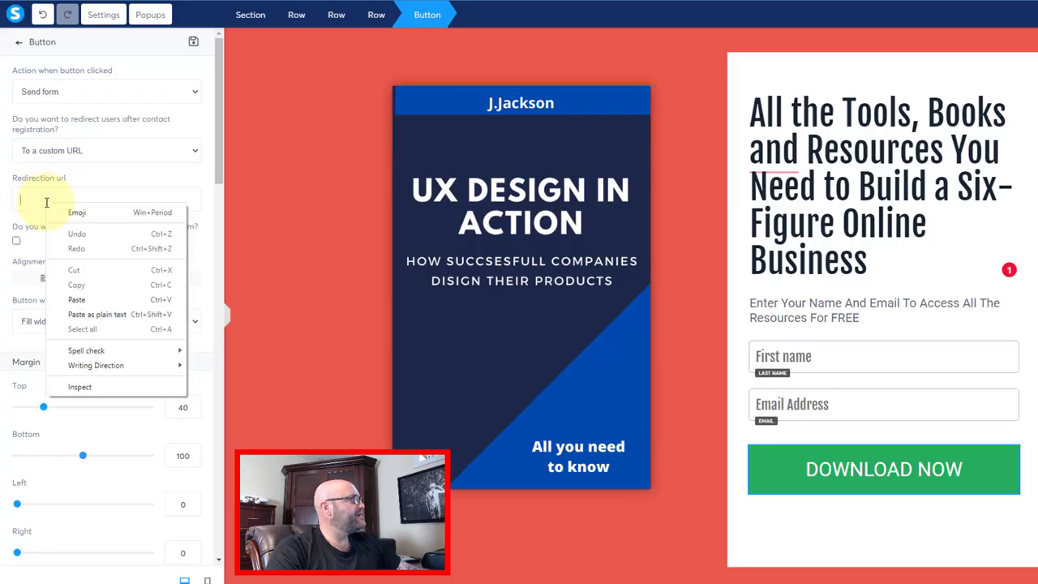
{"action": "left_click", "coordinate": [76, 300]}
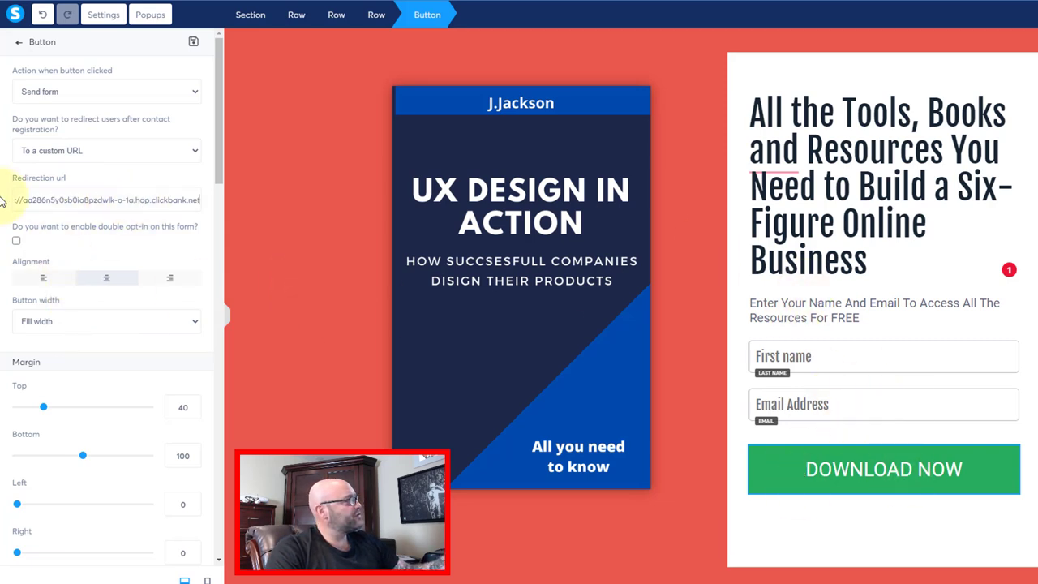
{"action": "scroll", "coordinate": [111, 239], "scroll_direction": "down", "scroll_amount": 1}
{"action": "scroll", "coordinate": [111, 235], "scroll_direction": "down", "scroll_amount": 3}
{"action": "scroll", "coordinate": [111, 232], "scroll_direction": "up", "scroll_amount": 4}
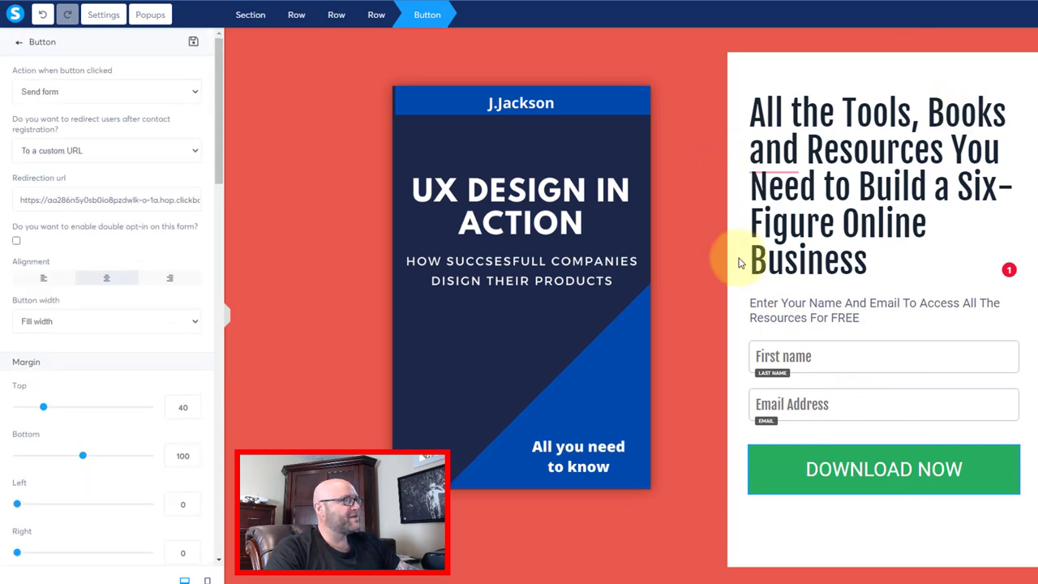
- Reopen the DOWNLOAD NOW button's settings and select part of its label text
{"action": "left_click", "coordinate": [839, 480]}
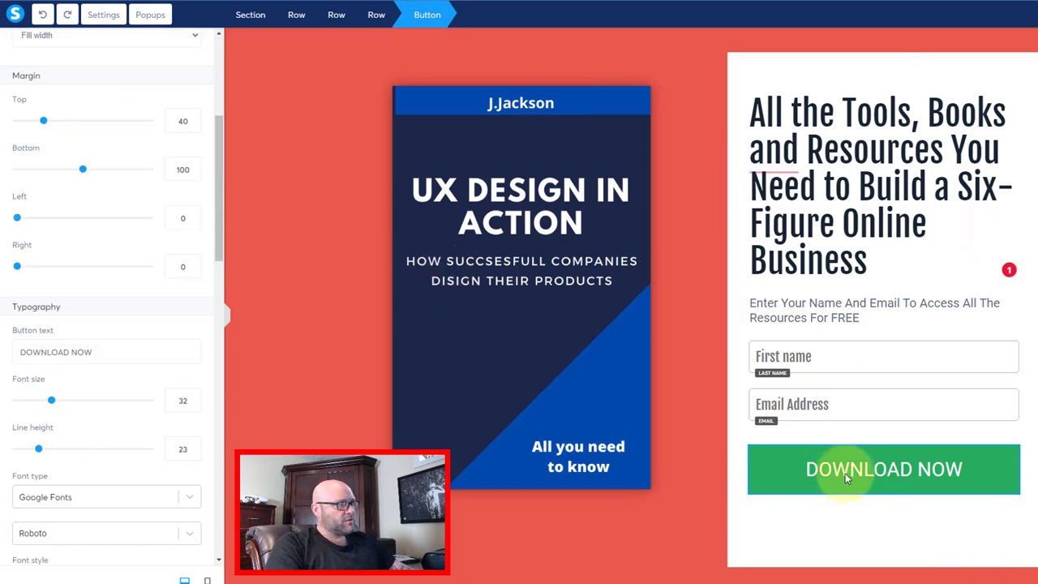
{"action": "key", "text": "Escape"}
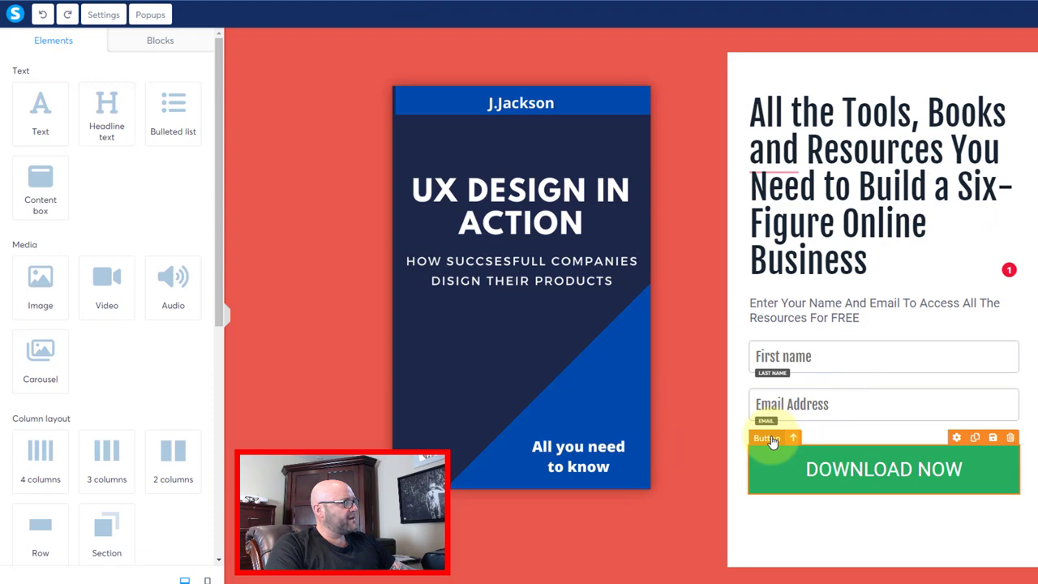
{"action": "left_click", "coordinate": [957, 438]}
{"action": "scroll", "coordinate": [37, 378], "scroll_direction": "down", "scroll_amount": 5}
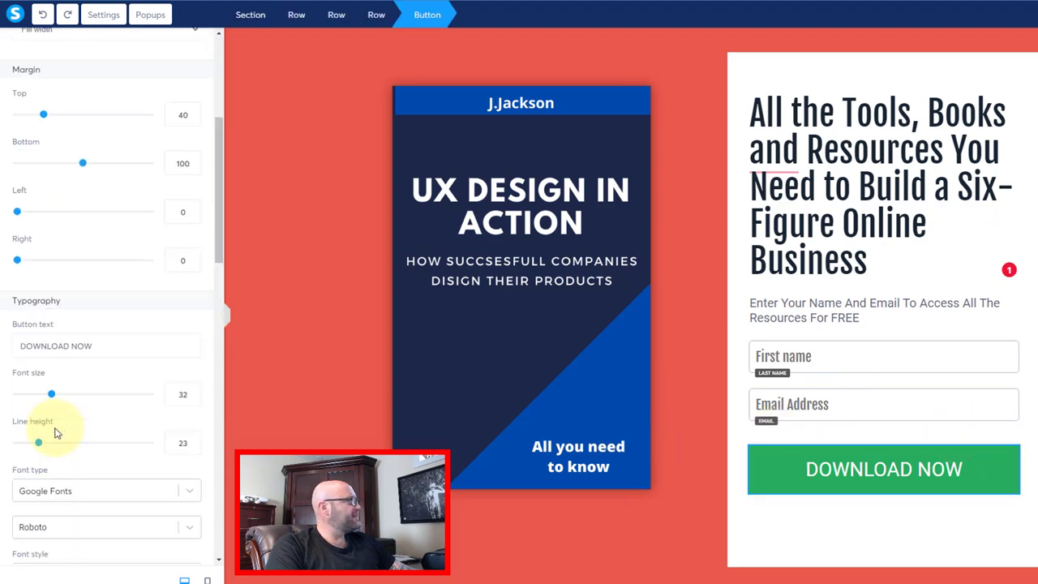
{"action": "scroll", "coordinate": [57, 430], "scroll_direction": "up", "scroll_amount": 2}
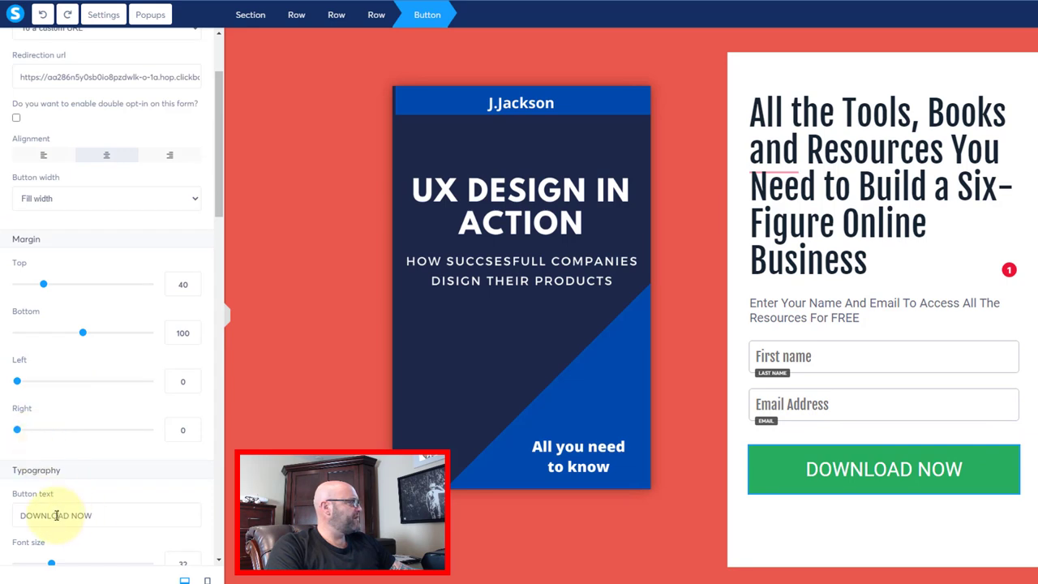
{"action": "left_click_drag", "start_coordinate": [95, 518], "coordinate": [37, 512]}
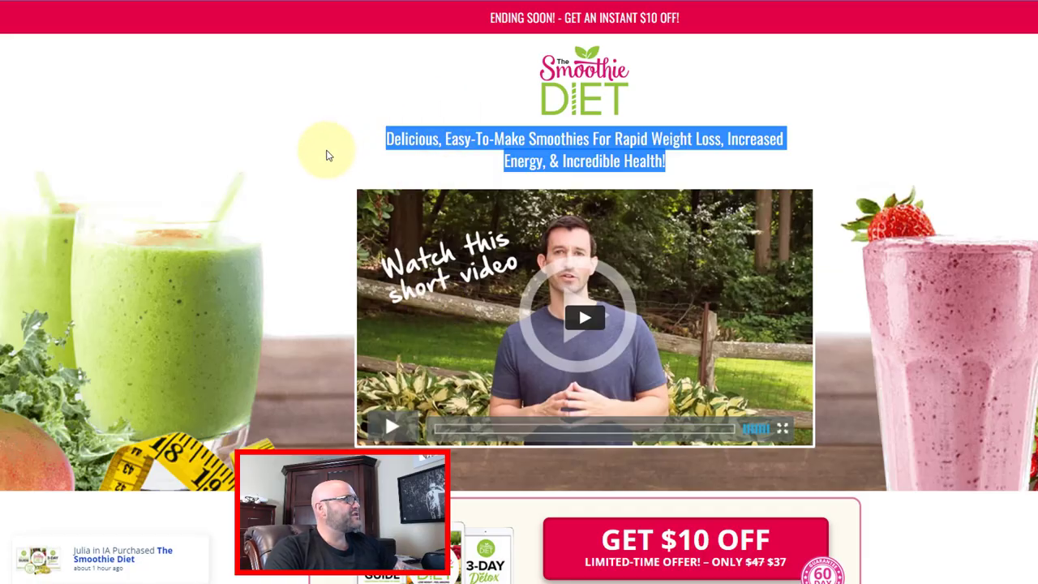
- Clear the selection on the copied Smoothie Diet headline
{"action": "left_click", "coordinate": [349, 135]}
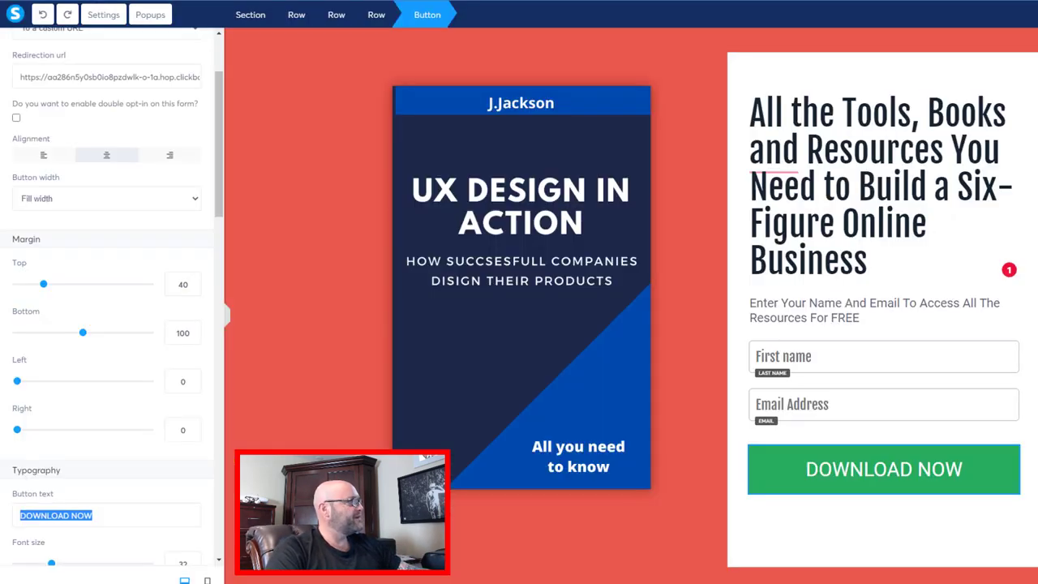
- Replace the button text DOWNLOAD NOW with WATCH VIDEO NOW
{"action": "left_click", "coordinate": [59, 518]}
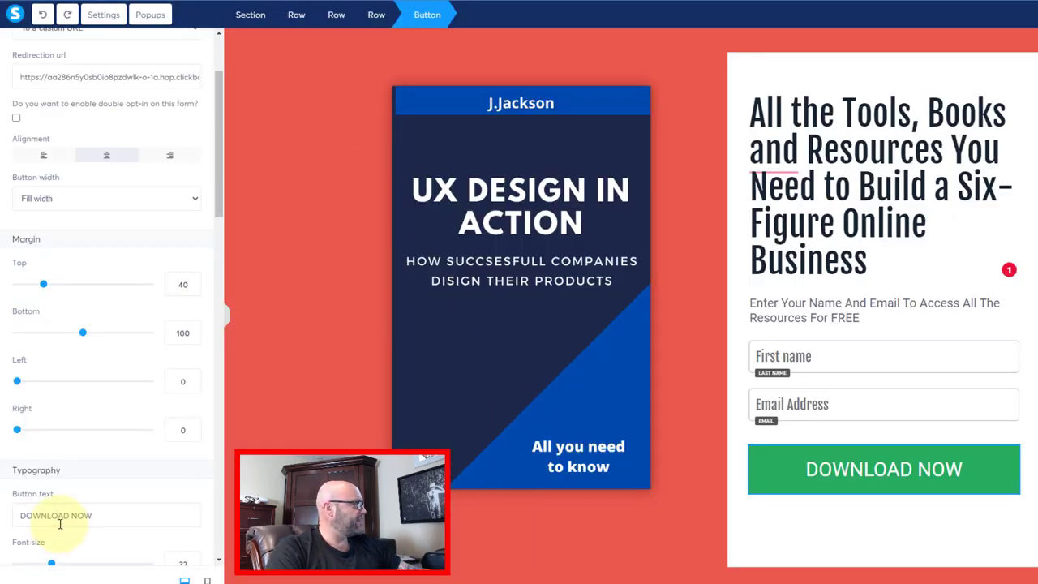
{"action": "left_click_drag", "start_coordinate": [91, 516], "coordinate": [24, 519]}
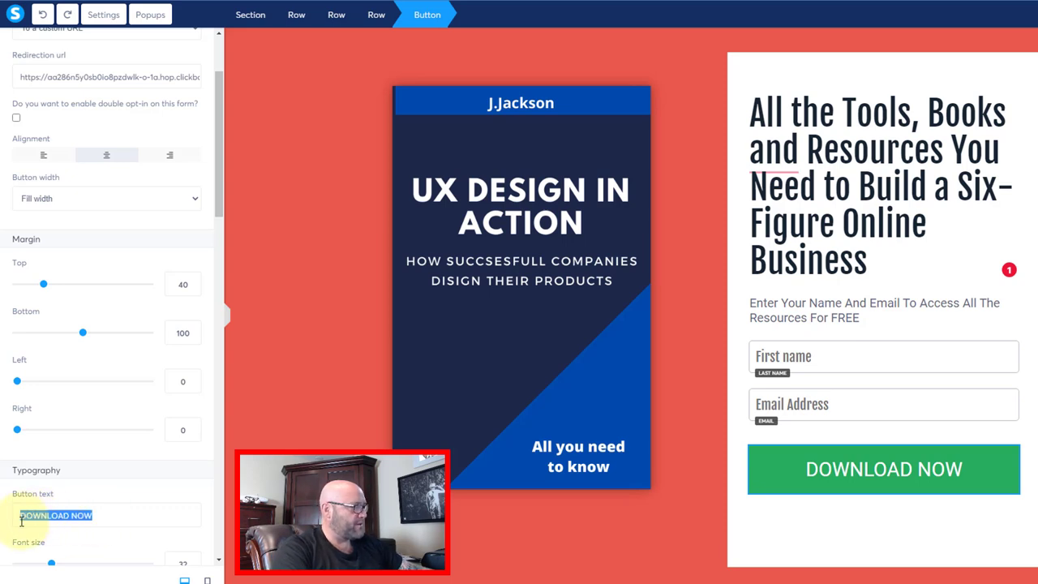
{"action": "type", "text": "WATVC"}
{"action": "key", "text": "BackSpace"}
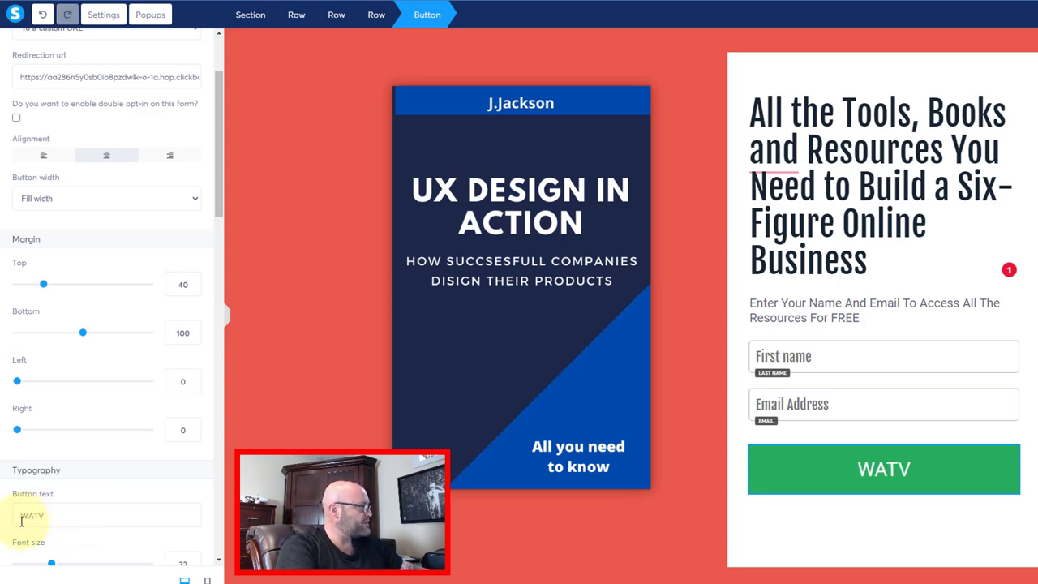
{"action": "type", "text": "H VIDEO NOW"}
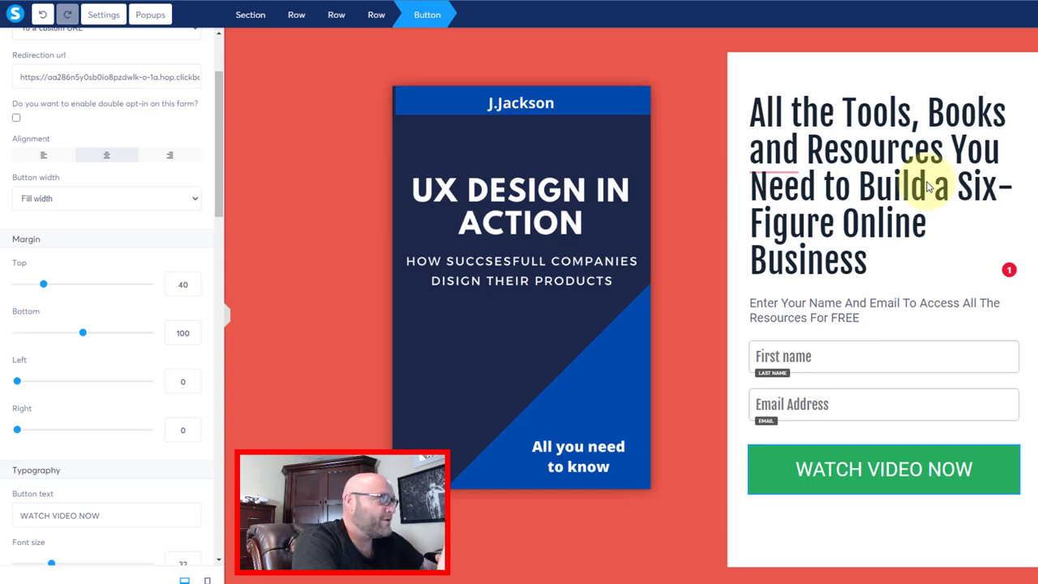
- Paste the Smoothie Diet headline, prefix 'Get', and cut ', Increased Energy, & Incredible Health'
{"action": "left_click", "coordinate": [851, 187]}
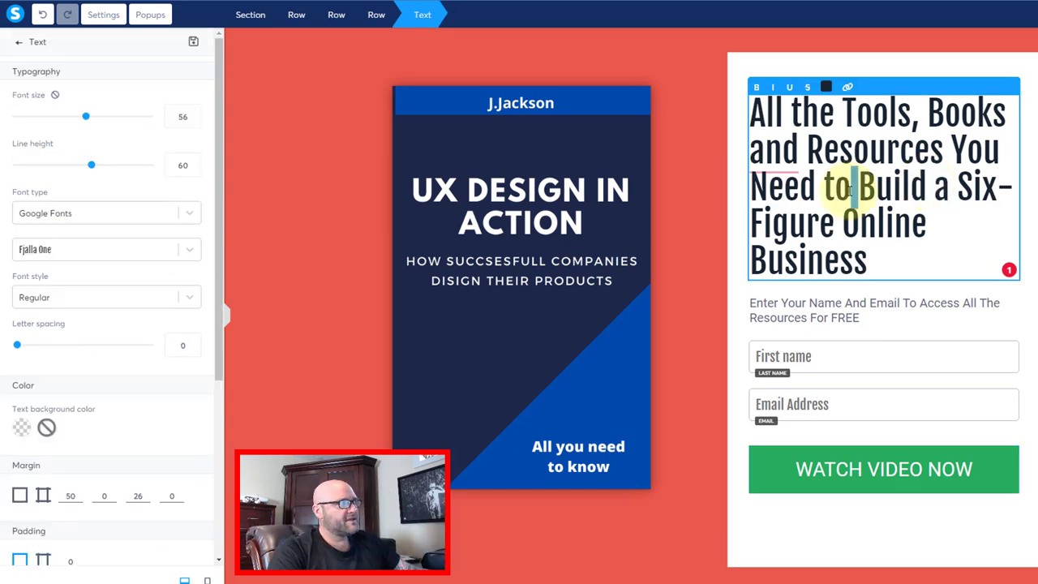
{"action": "left_click_drag", "start_coordinate": [872, 264], "coordinate": [753, 105]}
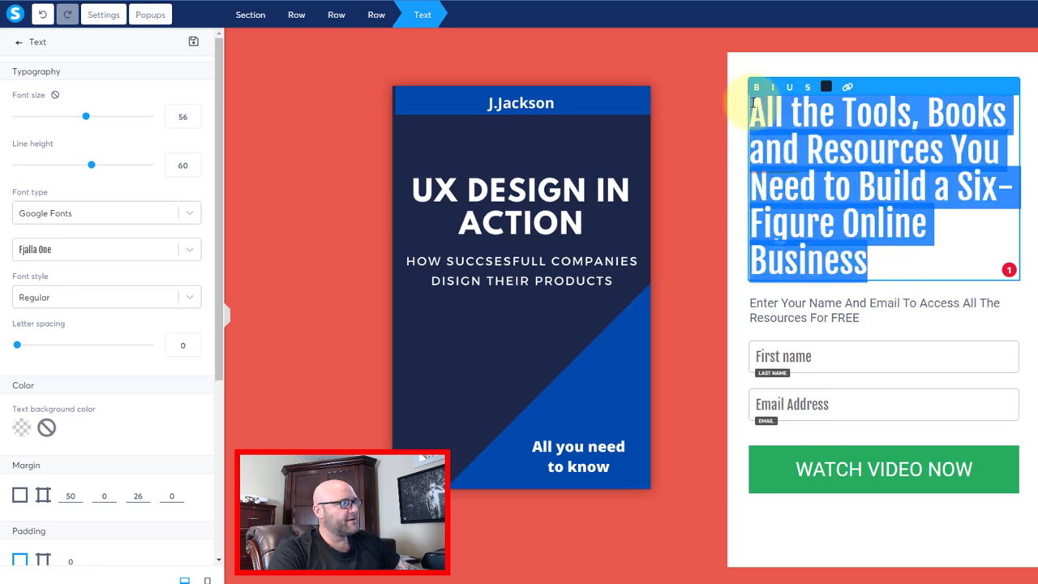
{"action": "right_click", "coordinate": [763, 109]}
{"action": "left_click", "coordinate": [790, 170]}
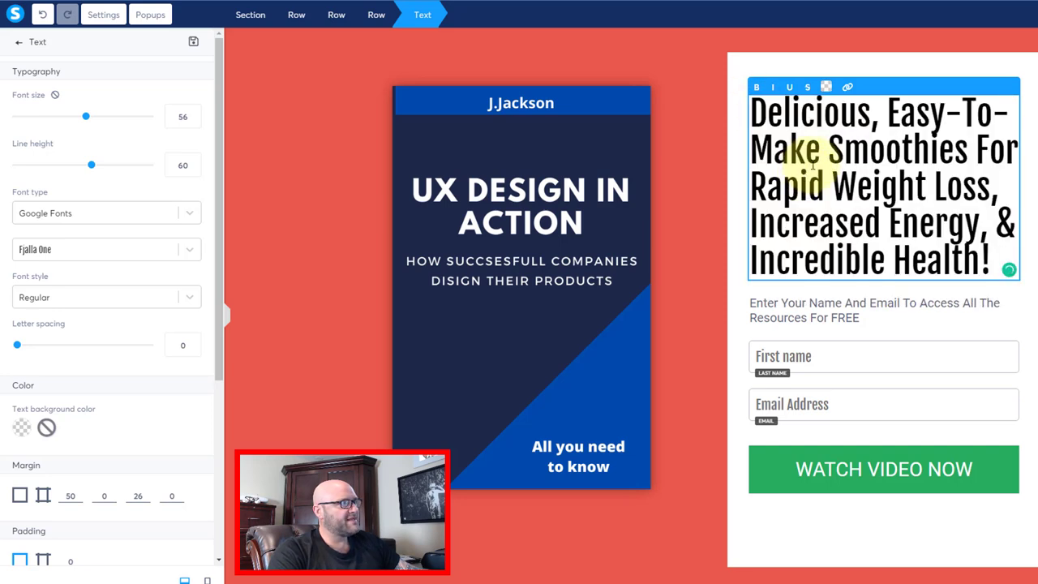
{"action": "left_click", "coordinate": [750, 114]}
{"action": "type", "text": "Get"}
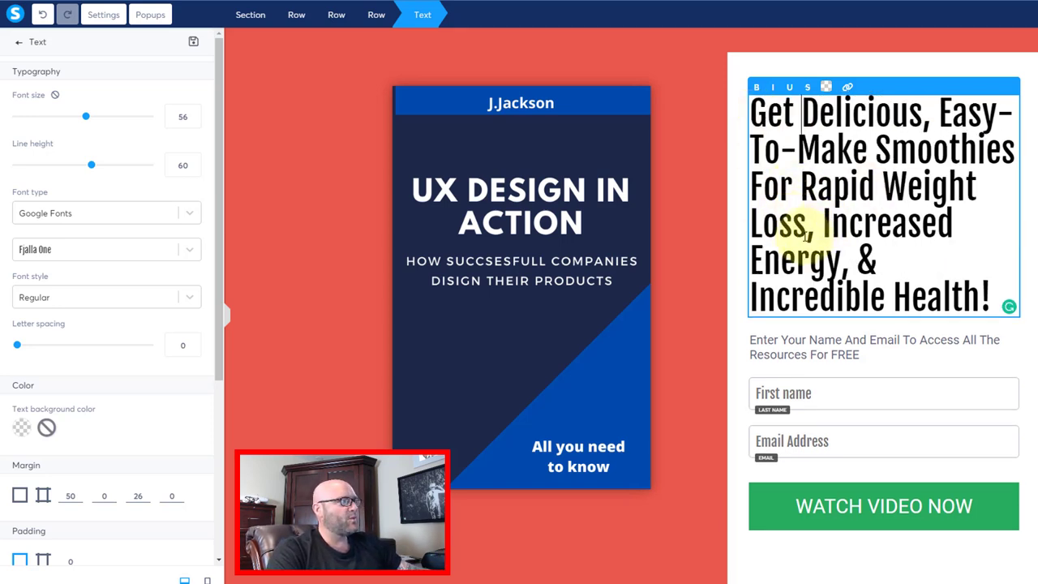
{"action": "left_click_drag", "start_coordinate": [806, 227], "coordinate": [979, 282]}
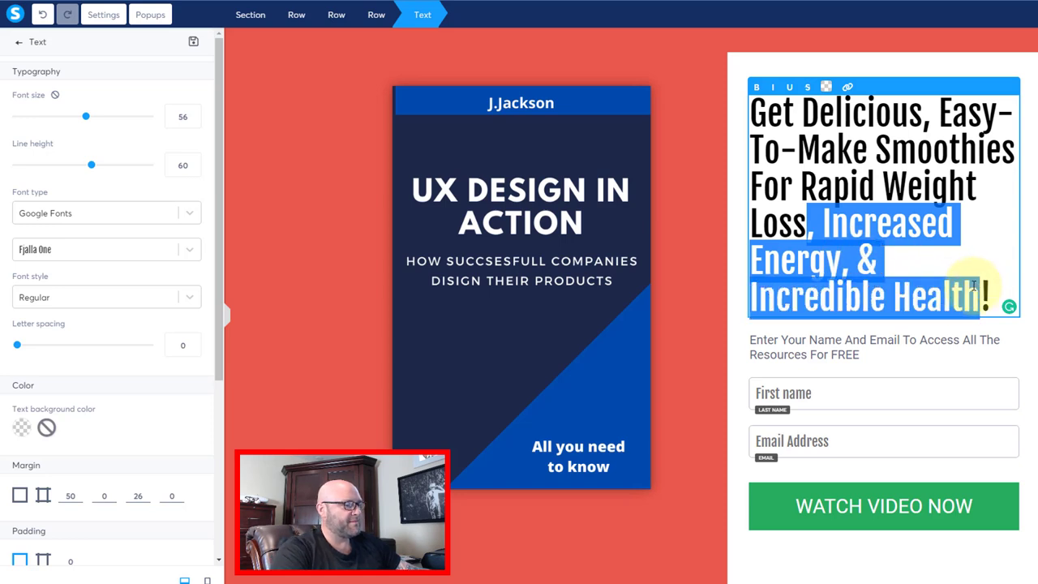
{"action": "key", "text": "BackSpace"}
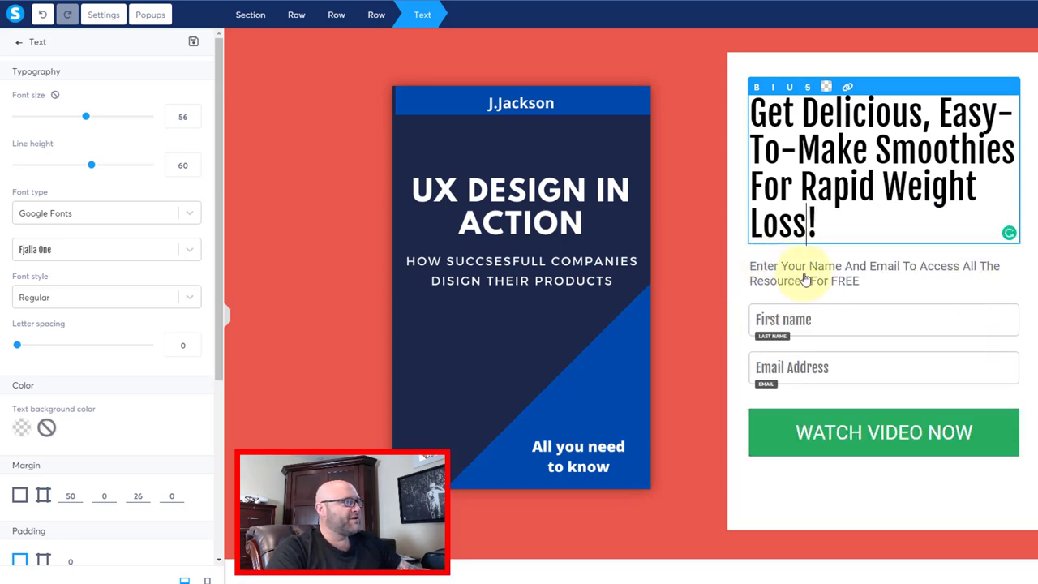
- Reword the subtitle to offer the Explainer Video & FREE Resources
{"action": "left_click", "coordinate": [791, 278]}
{"action": "left_click_drag", "start_coordinate": [962, 268], "coordinate": [1000, 266]}
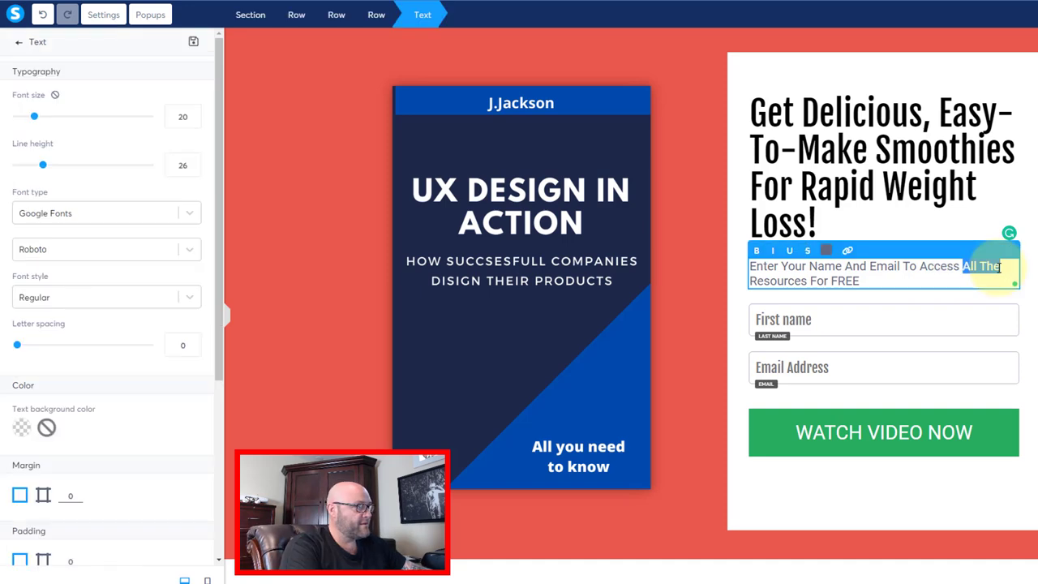
{"action": "type", "text": "the Explainer Video &"}
{"action": "key", "text": "Delete"}
{"action": "key", "text": "Delete"}
{"action": "key", "text": "Delete"}
{"action": "key", "text": "Delete"}
{"action": "key", "text": "Delete"}
{"action": "key", "text": "Delete"}
{"action": "key", "text": "Delete"}
{"action": "key", "text": "Delete"}
{"action": "key", "text": "Delete"}
{"action": "key", "text": "Delete"}
{"action": "key", "text": "Delete"}
{"action": "key", "text": "Delete"}
{"action": "key", "text": "Delete"}
{"action": "key", "text": "Delete"}
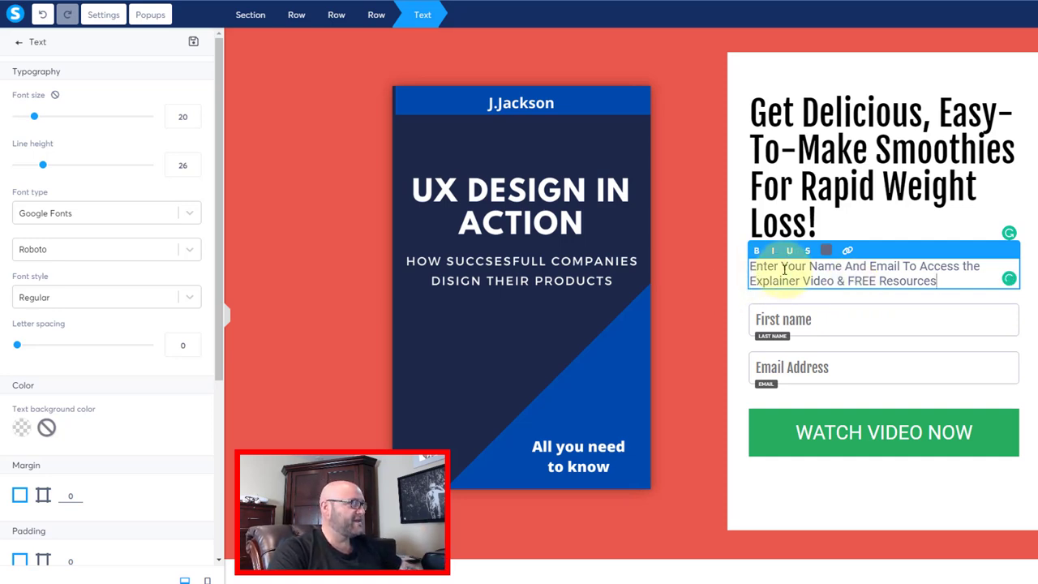
{"action": "left_click", "coordinate": [790, 295]}
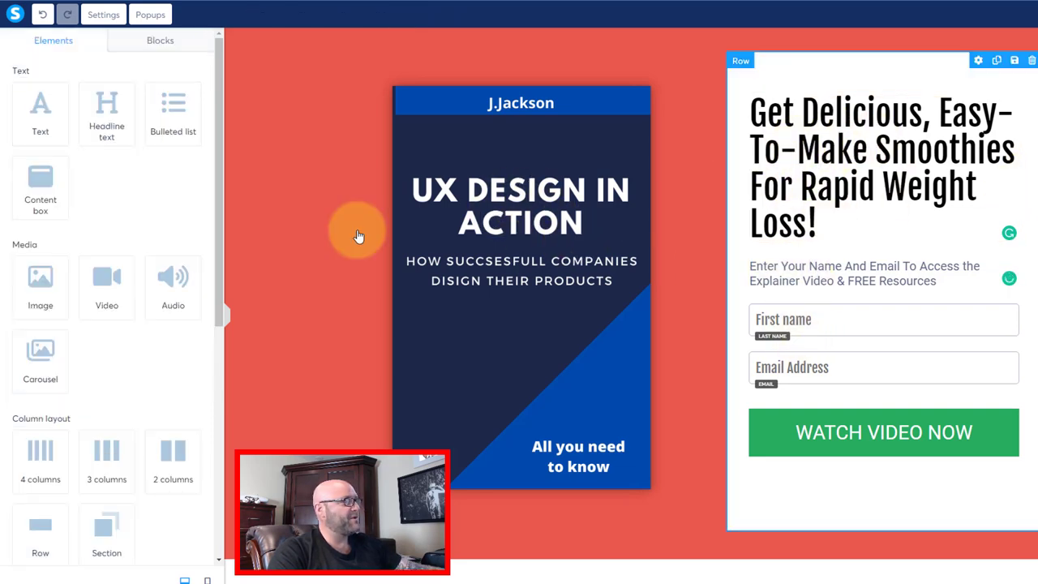
- Swap the UX Design book-cover image for smoothiediet_large.jpg from Your Images
{"action": "left_click", "coordinate": [526, 323]}
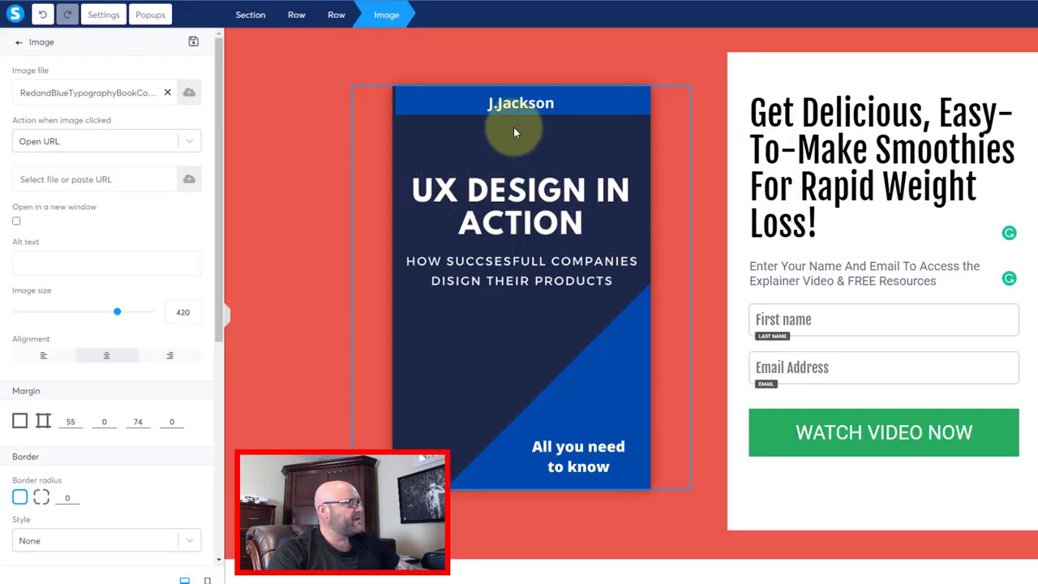
{"action": "key", "text": "Escape"}
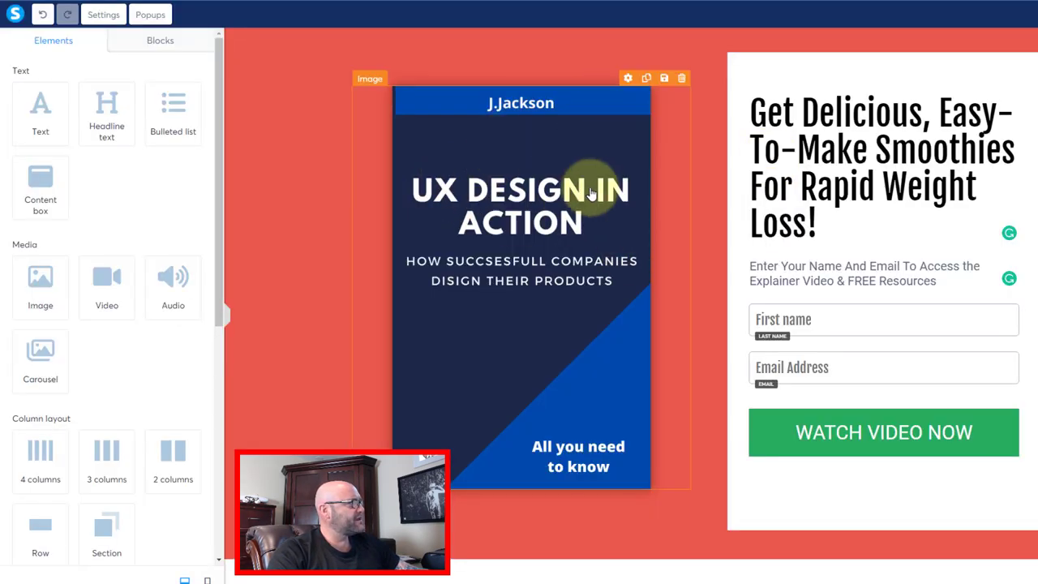
{"action": "left_click", "coordinate": [628, 78]}
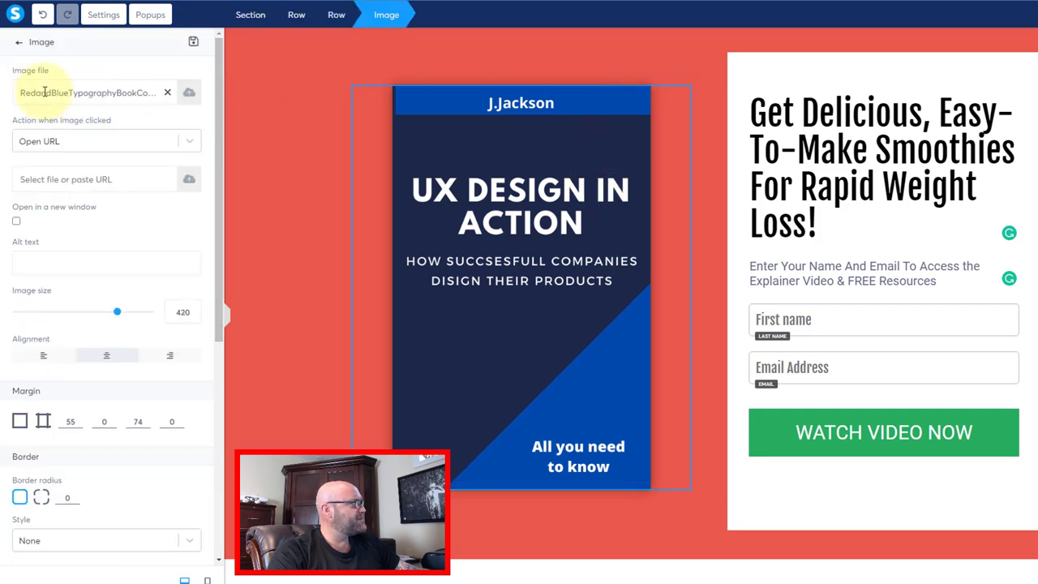
{"action": "left_click", "coordinate": [188, 94]}
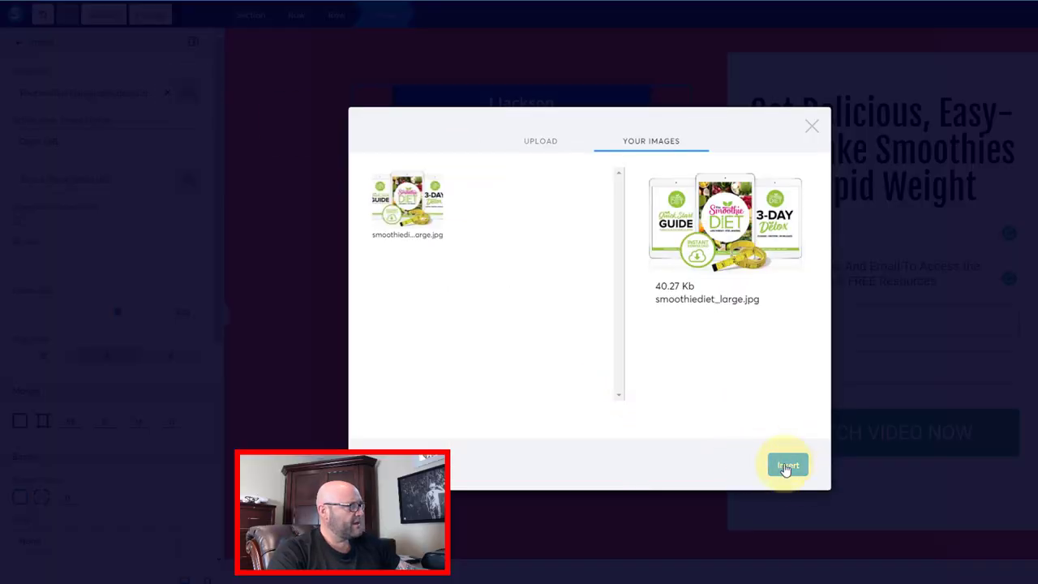
{"action": "left_click", "coordinate": [785, 464]}
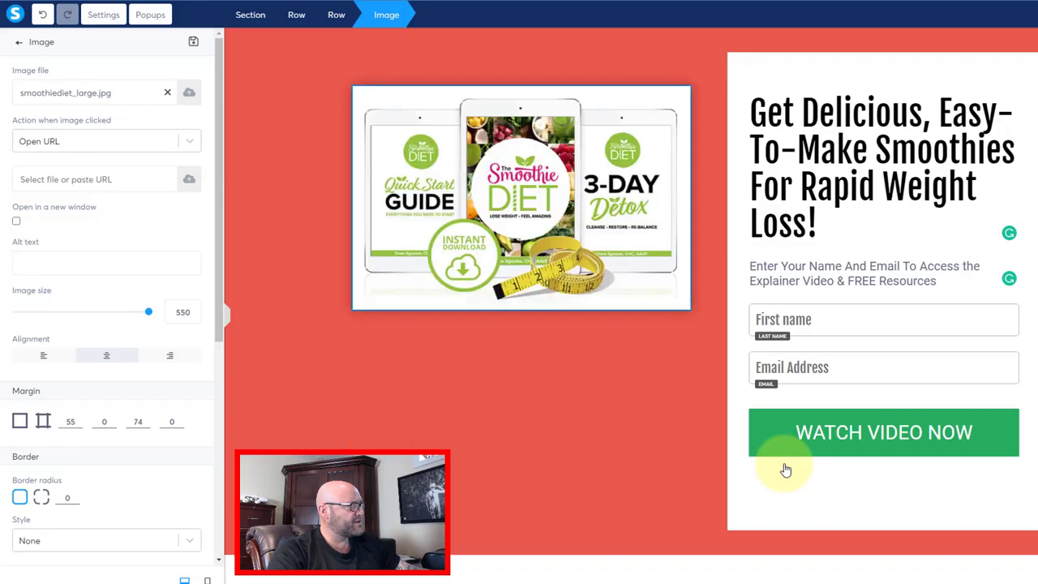
{"action": "left_click", "coordinate": [467, 417]}
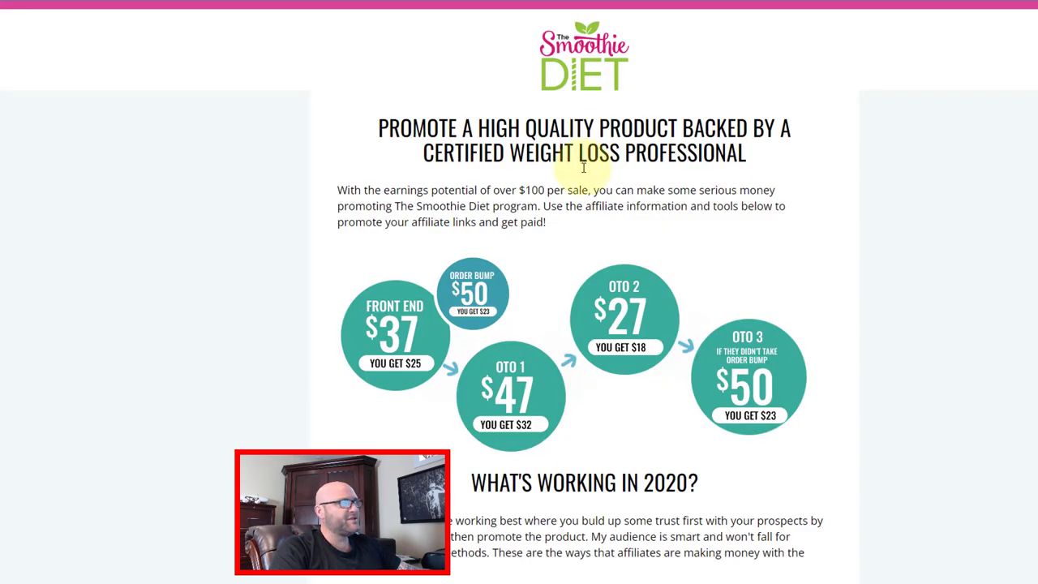
- Preview the Video Testimonial and save it via 'Click Here To Download Video' as testimonial1.mp4
{"action": "scroll", "coordinate": [527, 219], "scroll_direction": "down", "scroll_amount": 5}
{"action": "scroll", "coordinate": [468, 265], "scroll_direction": "down", "scroll_amount": 15}
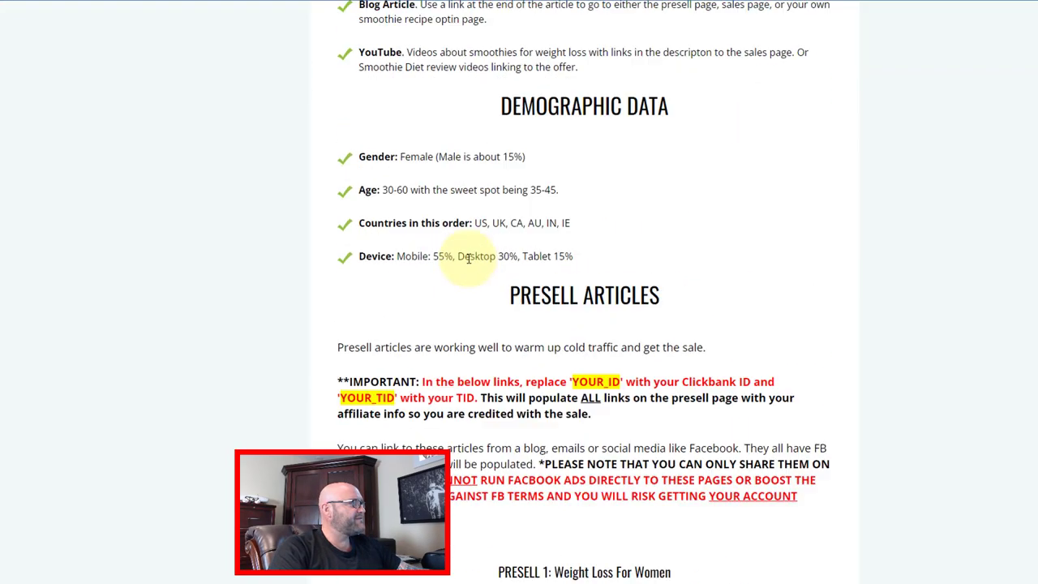
{"action": "scroll", "coordinate": [466, 225], "scroll_direction": "down", "scroll_amount": 5}
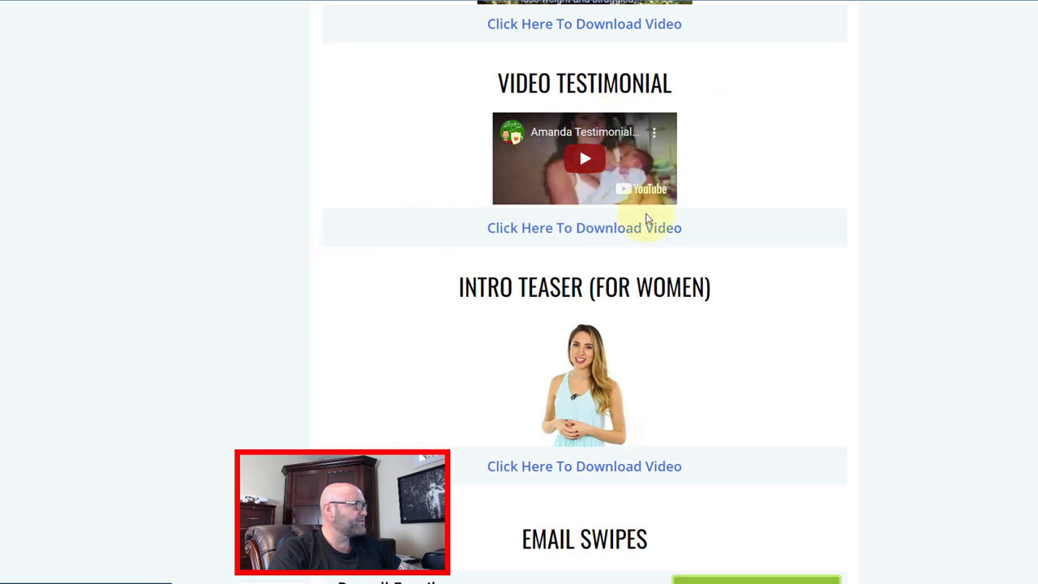
{"action": "left_click", "coordinate": [586, 162]}
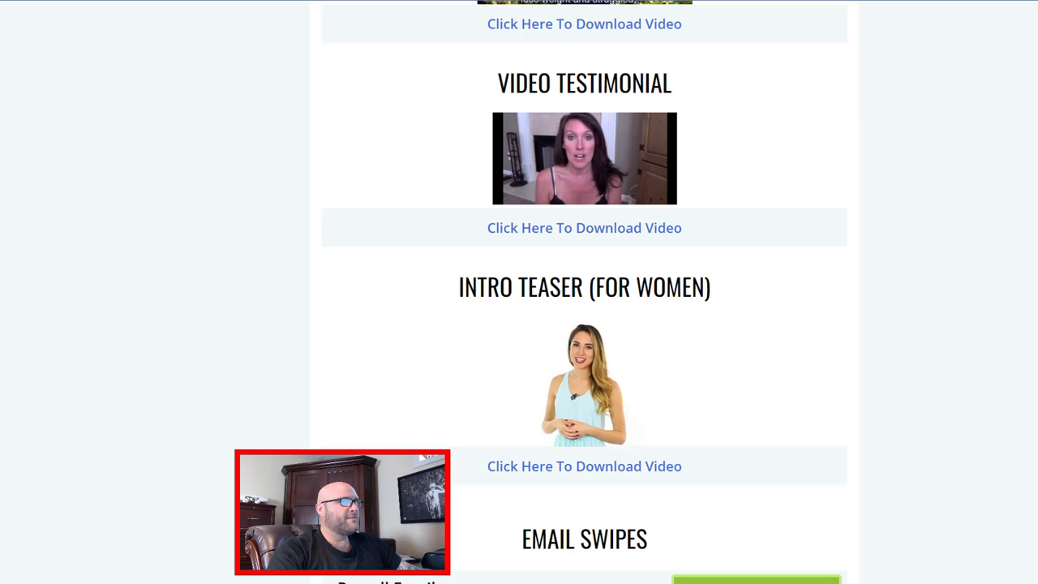
{"action": "mouse_move", "coordinate": [582, 135]}
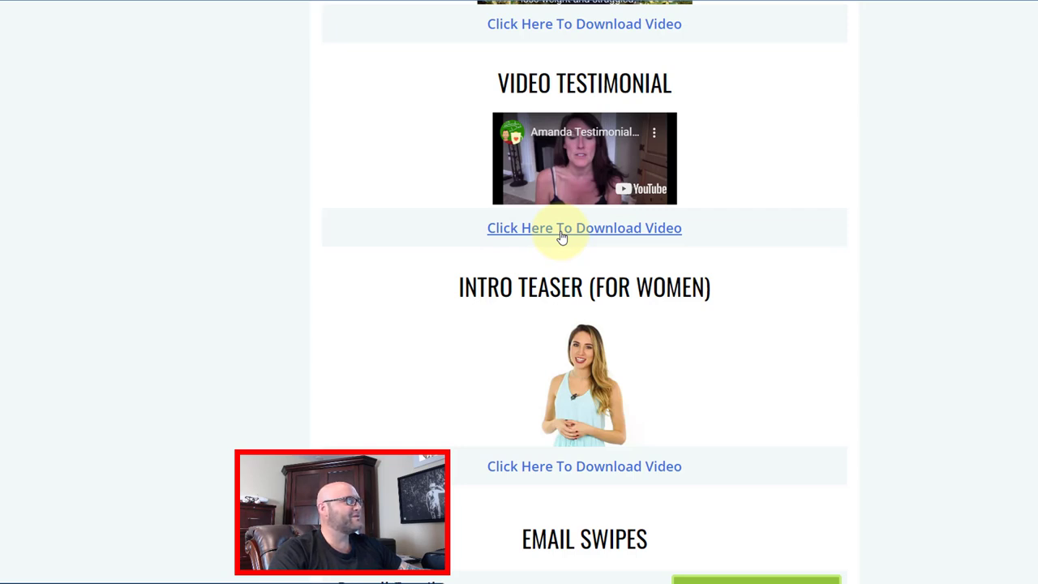
{"action": "left_click", "coordinate": [522, 229]}
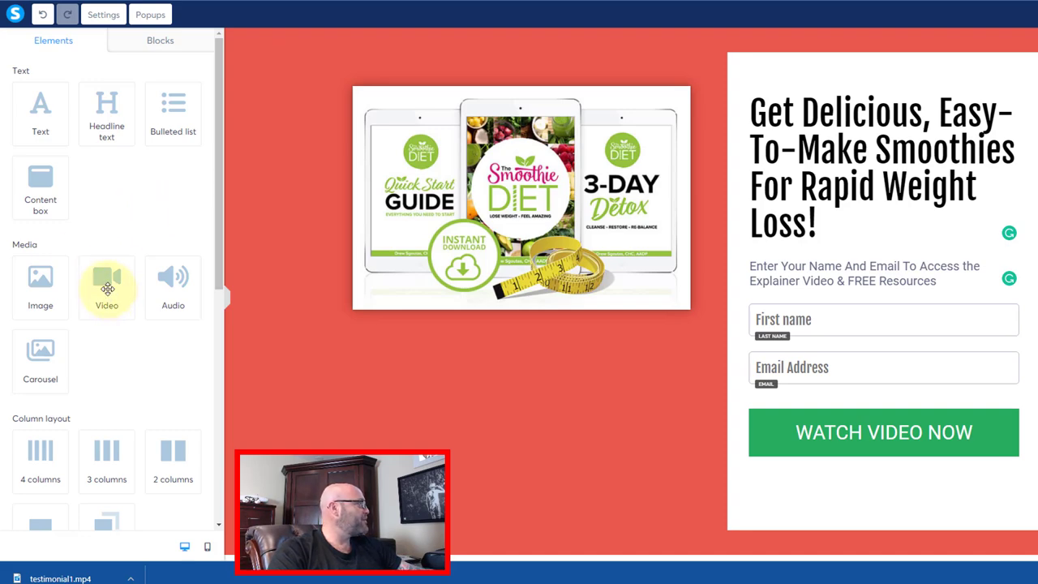
- Drag a Video element onto the page just below the product image
{"action": "left_click_drag", "start_coordinate": [107, 286], "coordinate": [535, 308]}
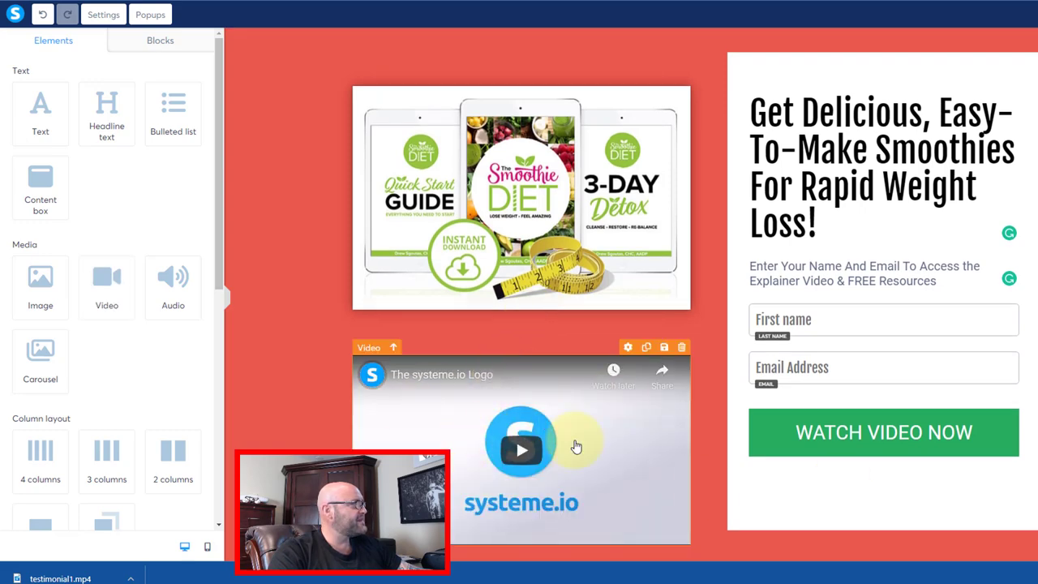
{"action": "scroll", "coordinate": [491, 451], "scroll_direction": "down", "scroll_amount": 1}
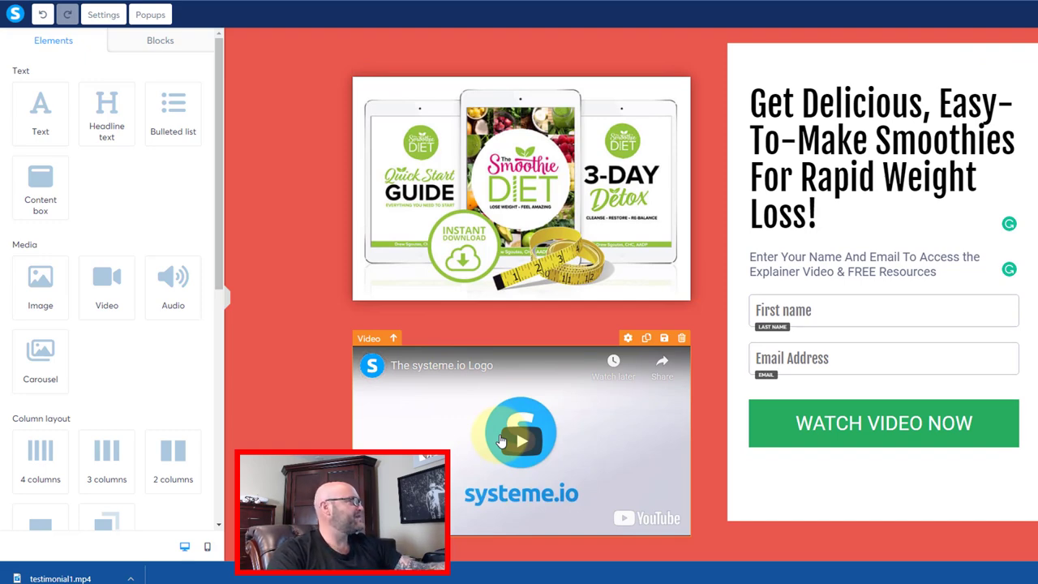
{"action": "left_click", "coordinate": [556, 480]}
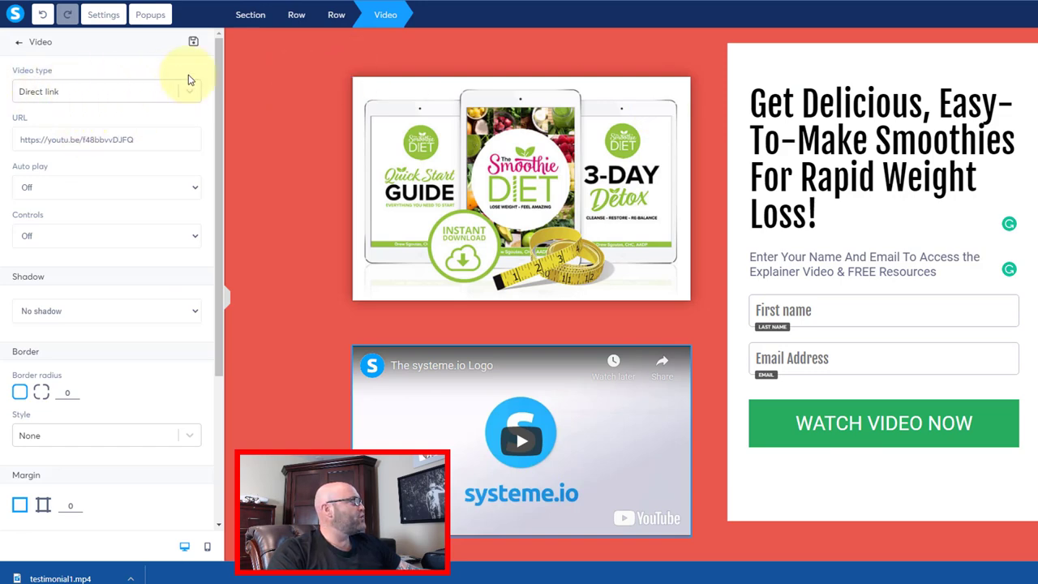
{"action": "left_click", "coordinate": [572, 368]}
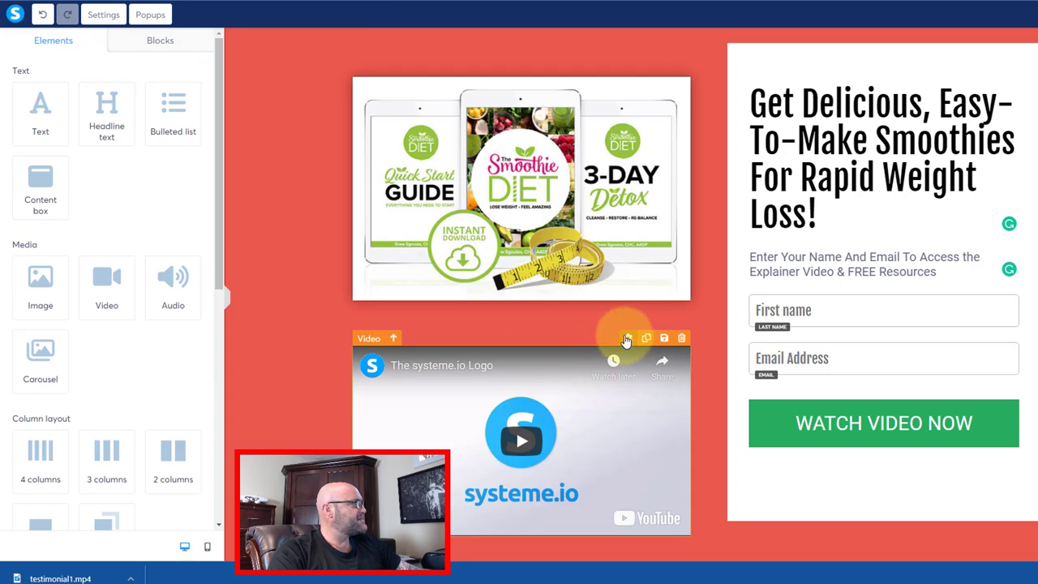
- Set the video block's Video type to Upload file and bring up its upload window
{"action": "left_click", "coordinate": [626, 338]}
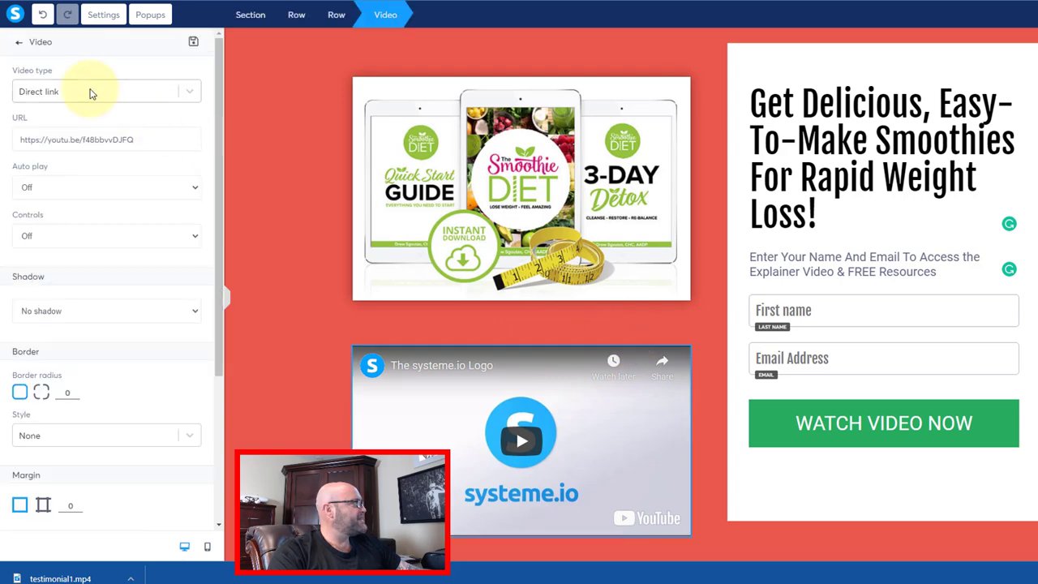
{"action": "left_click", "coordinate": [189, 95]}
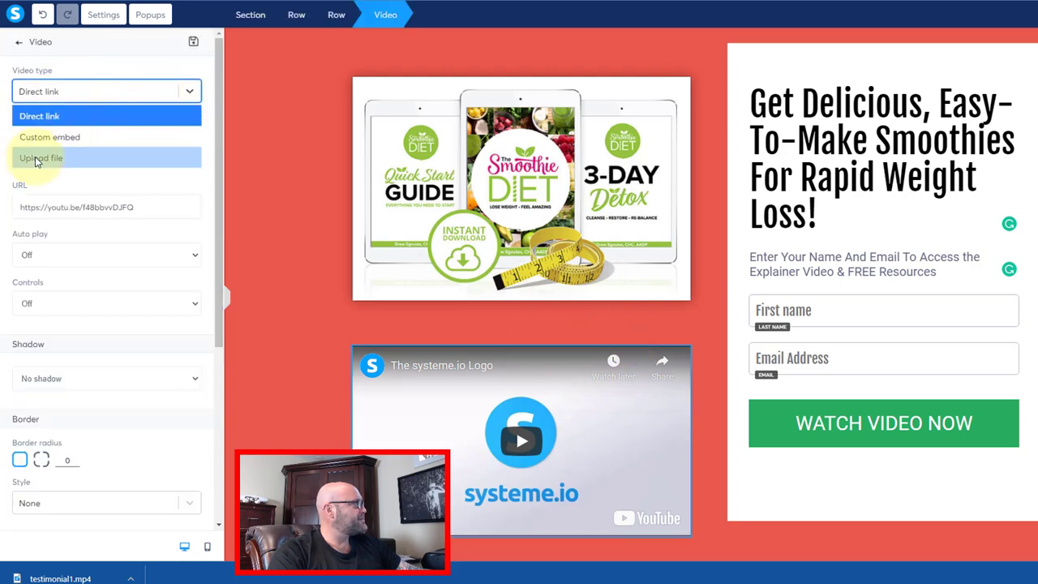
{"action": "left_click", "coordinate": [40, 158]}
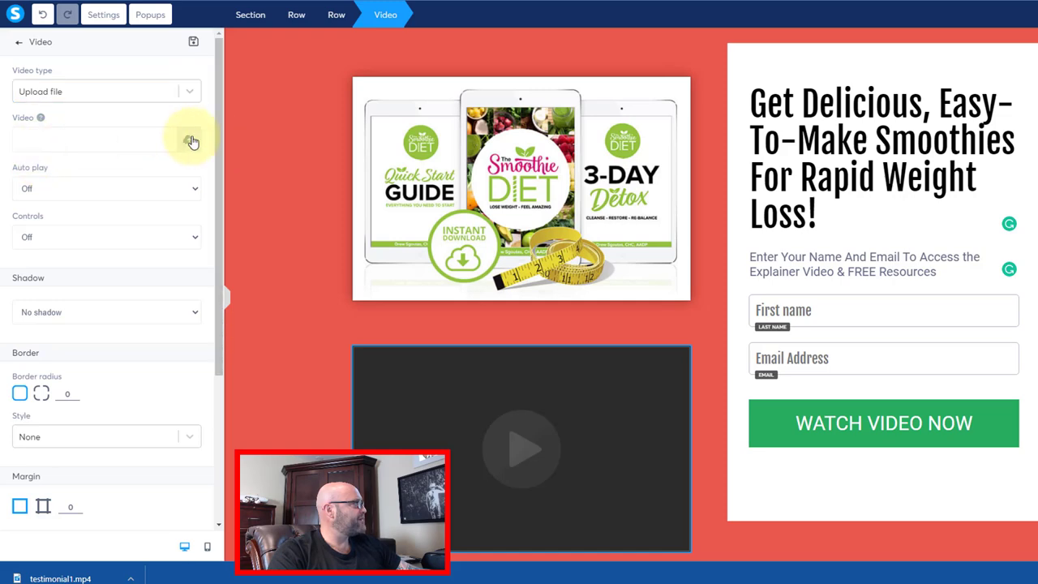
{"action": "left_click", "coordinate": [189, 139]}
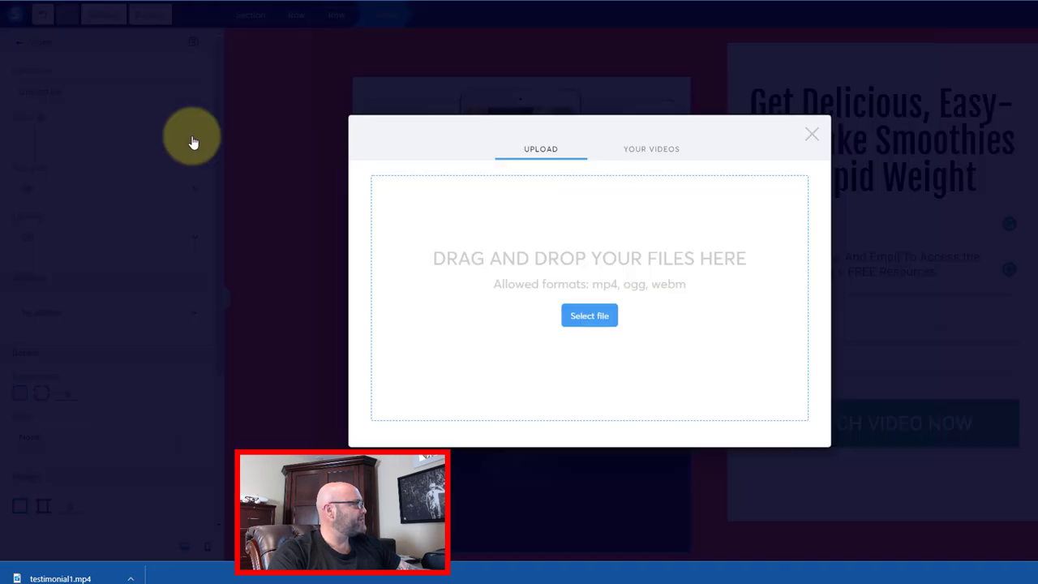
- Select testimonial1.mp4 from the computer and insert it into the video block
{"action": "left_click", "coordinate": [591, 327]}
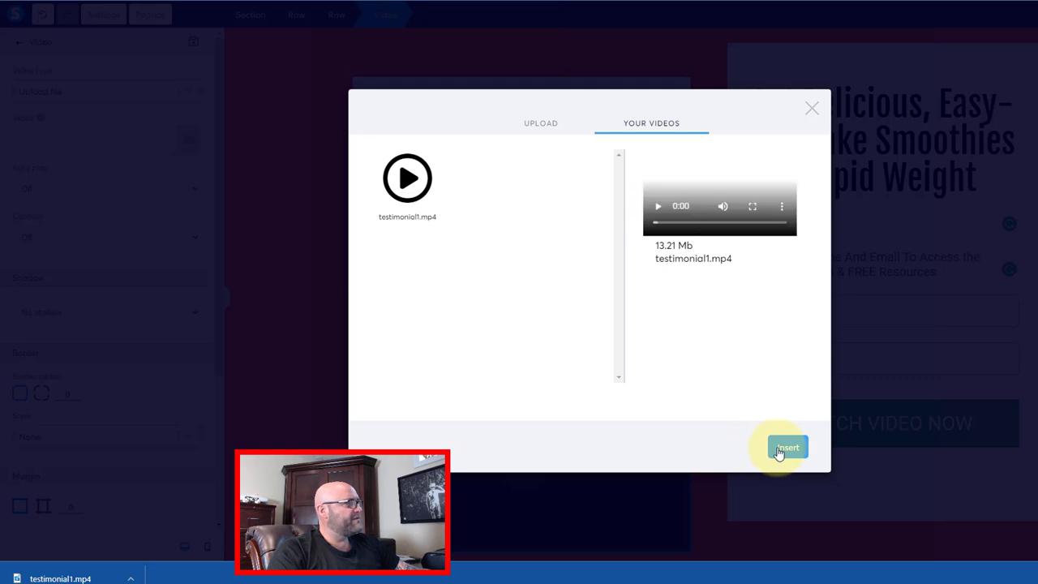
{"action": "left_click", "coordinate": [778, 450]}
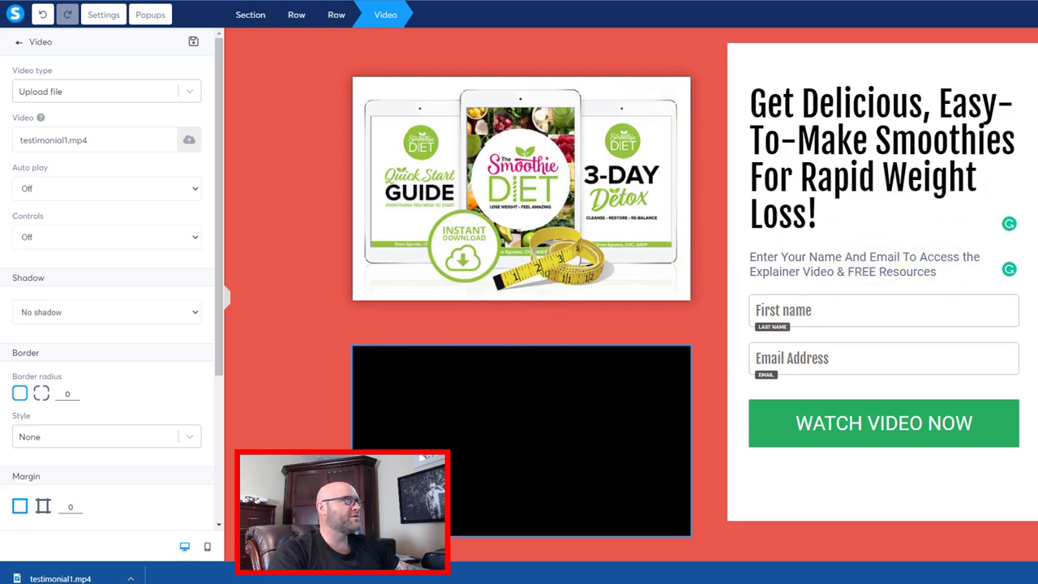
{"action": "key", "text": "Escape"}
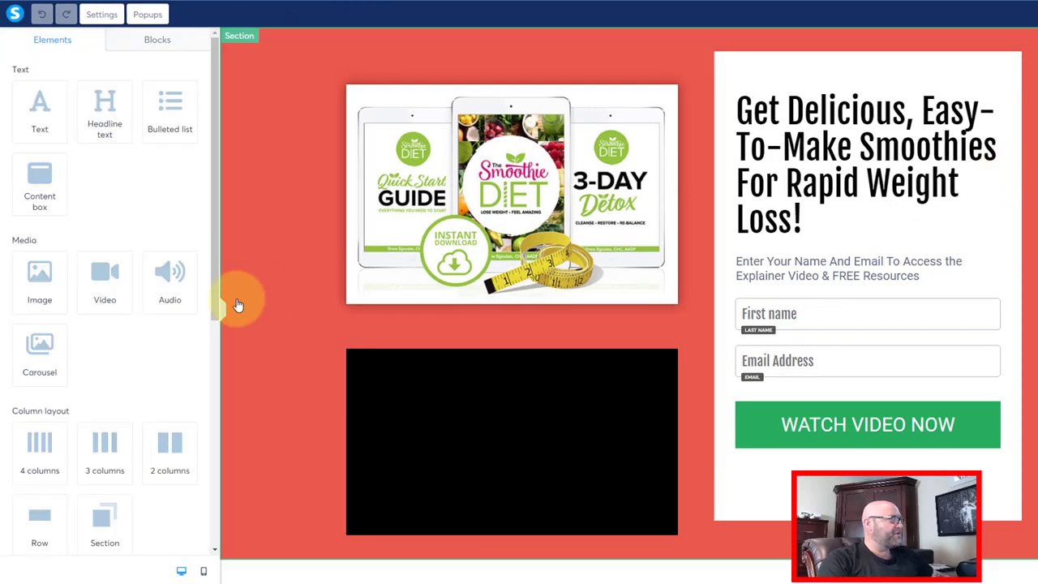
- Add a headline above the video reading TURN ON SOUND!
{"action": "left_click", "coordinate": [467, 409]}
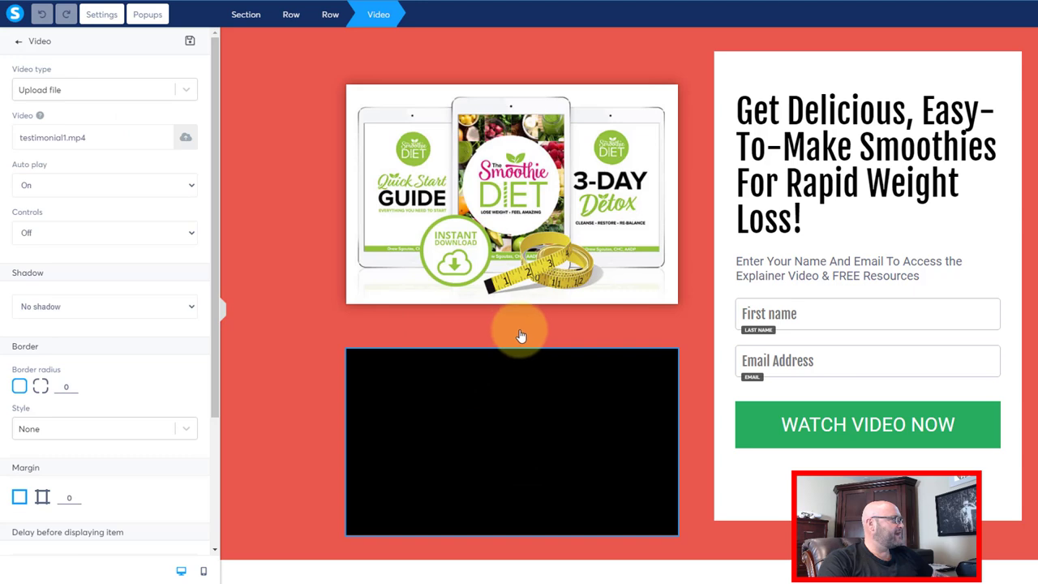
{"action": "key", "text": "Escape"}
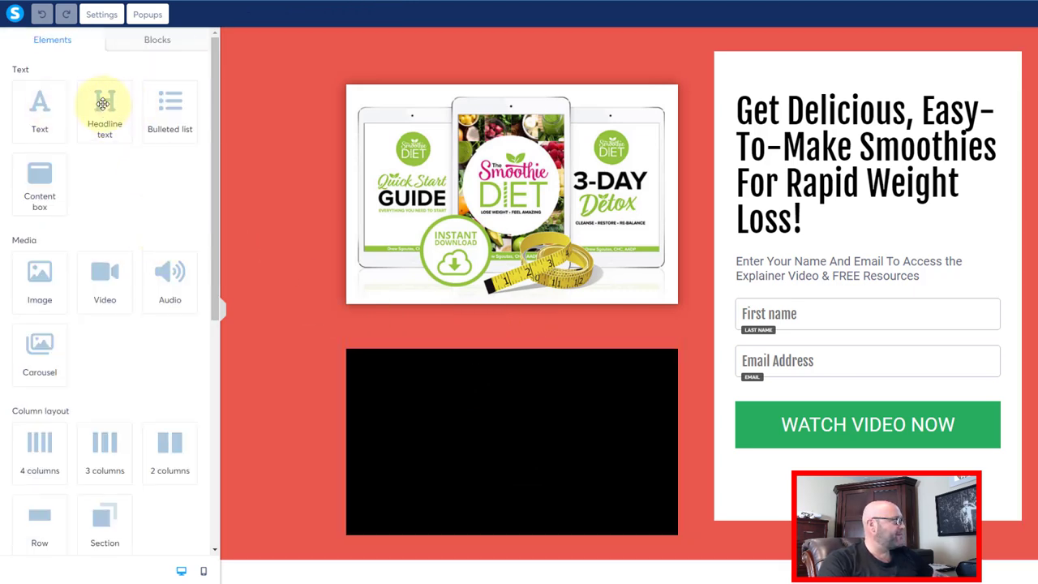
{"action": "left_click_drag", "start_coordinate": [104, 114], "coordinate": [529, 317]}
{"action": "left_click", "coordinate": [420, 372]}
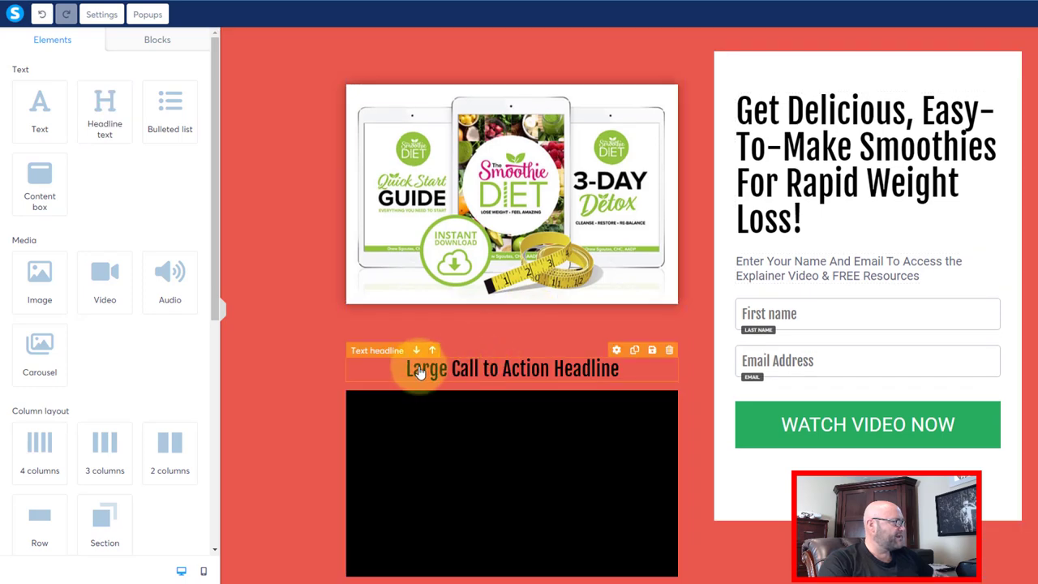
{"action": "double_click", "coordinate": [417, 370]}
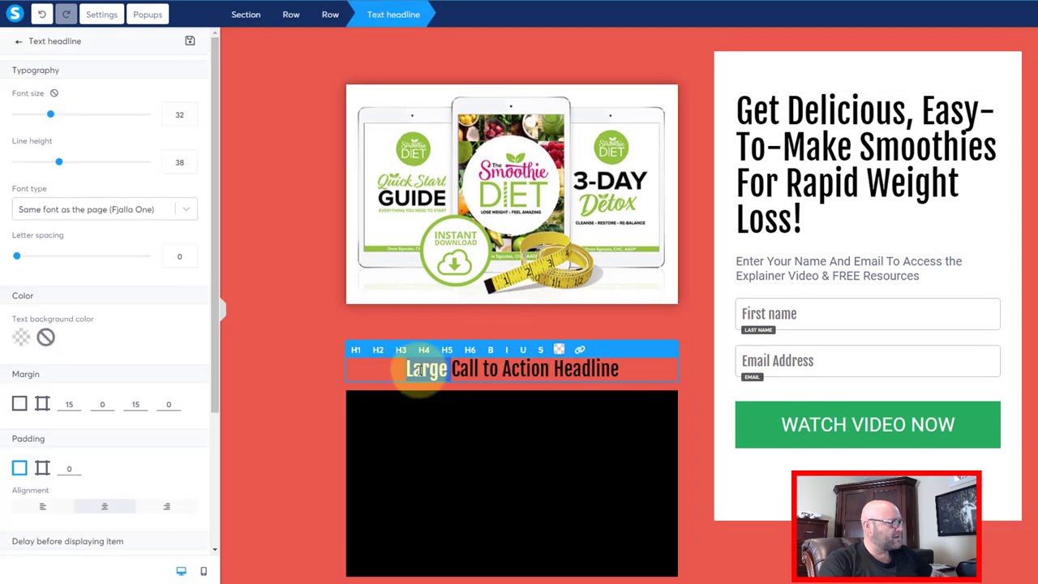
{"action": "triple_click", "coordinate": [417, 371]}
{"action": "type", "text": "TURN ON SOUND!"}
- Give the TURN ON SOUND! headline a white text background colour
{"action": "left_click_drag", "start_coordinate": [452, 371], "coordinate": [591, 369]}
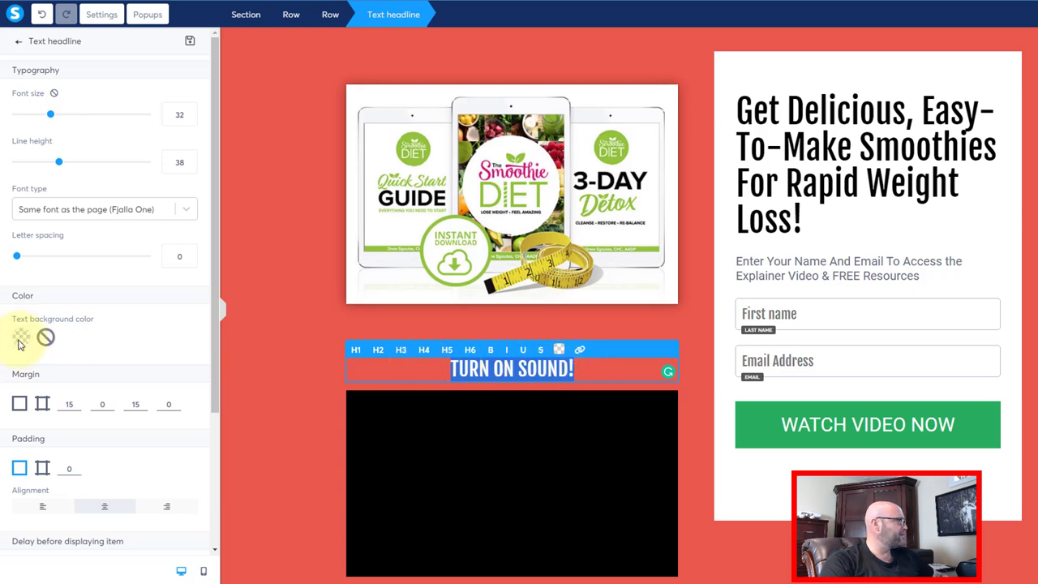
{"action": "left_click", "coordinate": [19, 340]}
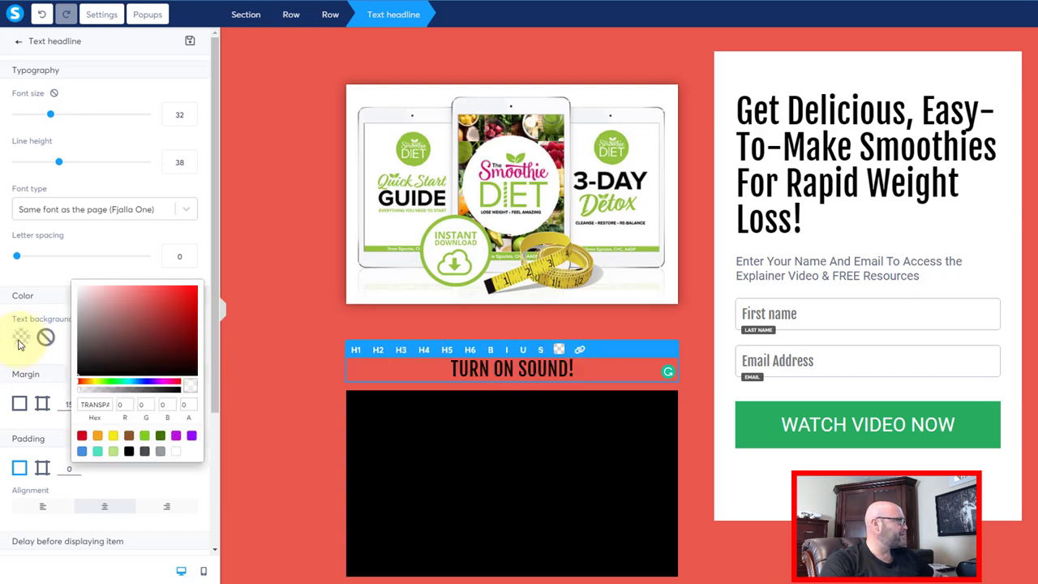
{"action": "left_click", "coordinate": [83, 290]}
{"action": "left_click_drag", "start_coordinate": [79, 292], "coordinate": [64, 272]}
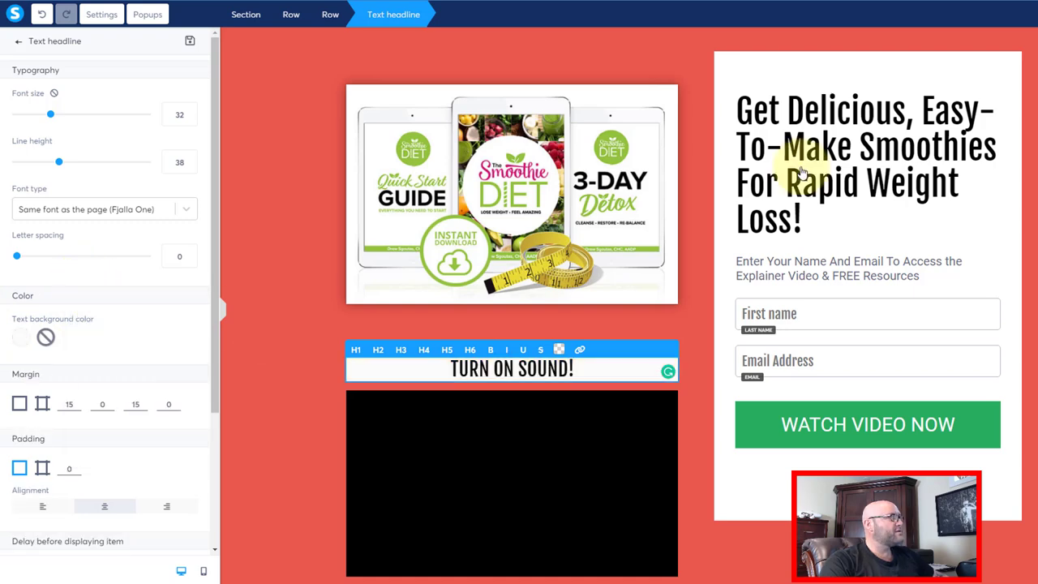
{"action": "left_click", "coordinate": [774, 193]}
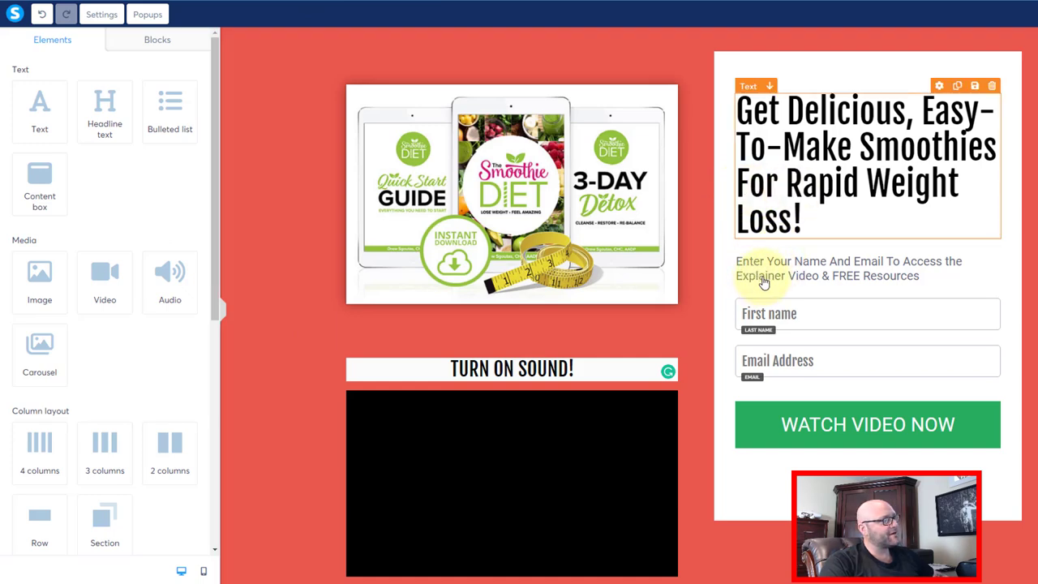
- Insert 'Smoothie Diet' after '21 Day' and delete 'Explainer' from the subtitle
{"action": "left_click", "coordinate": [827, 263]}
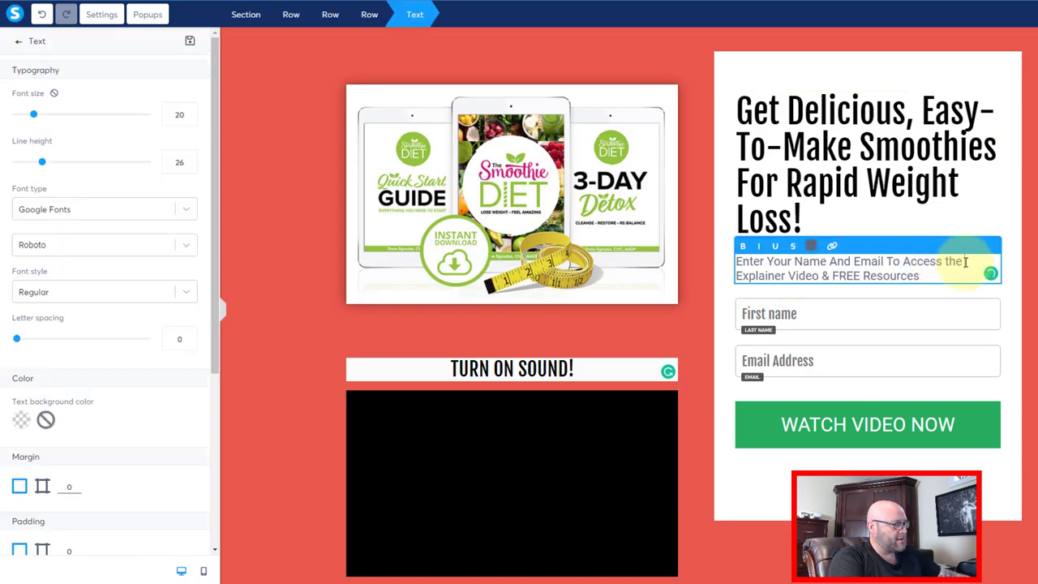
{"action": "type", "text": "y Smoothie D"}
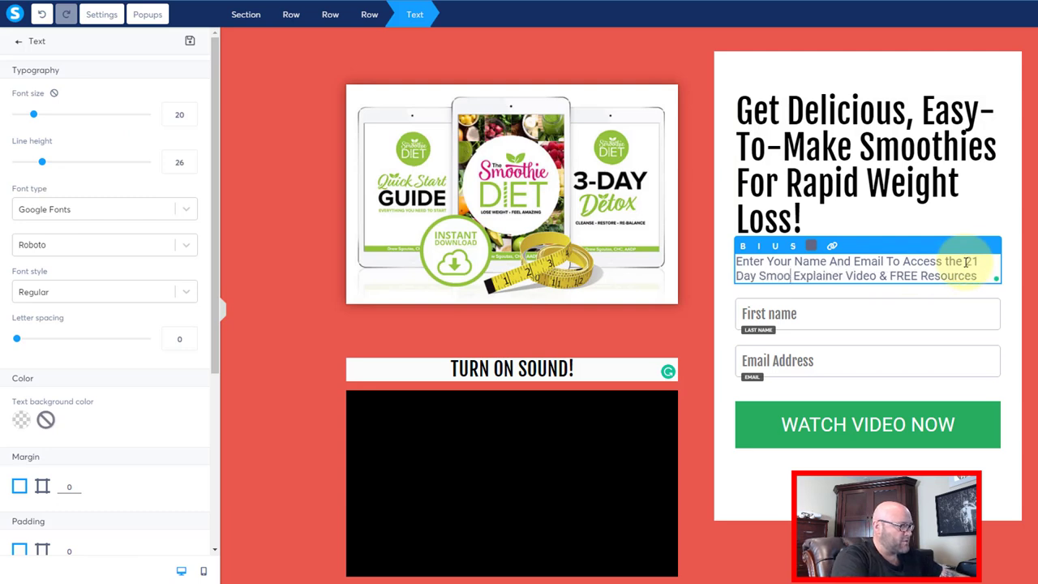
{"action": "type", "text": "iet"}
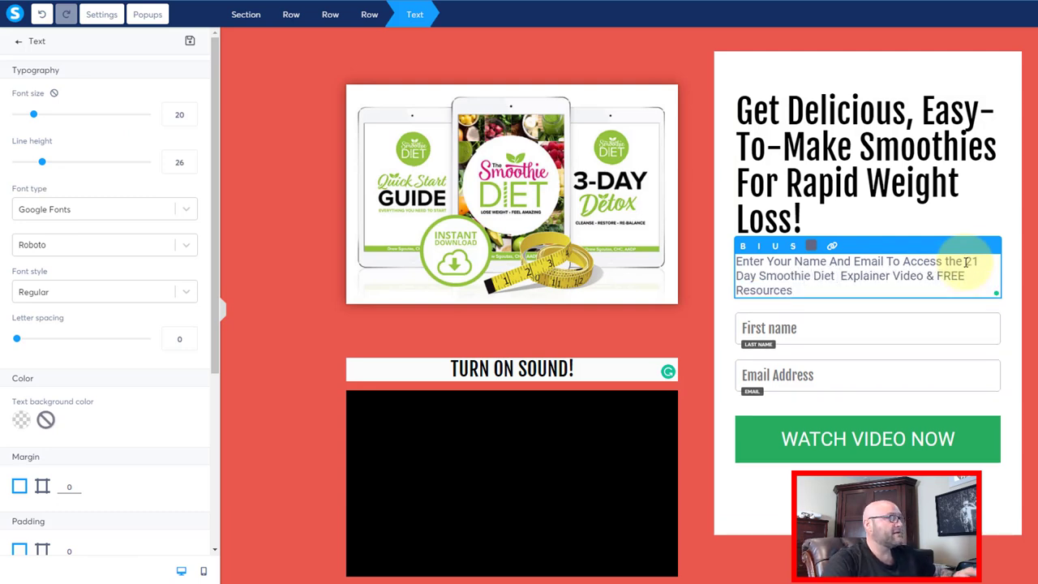
{"action": "key", "text": "Delete"}
{"action": "key", "text": "Delete"}
{"action": "key", "text": "Delete"}
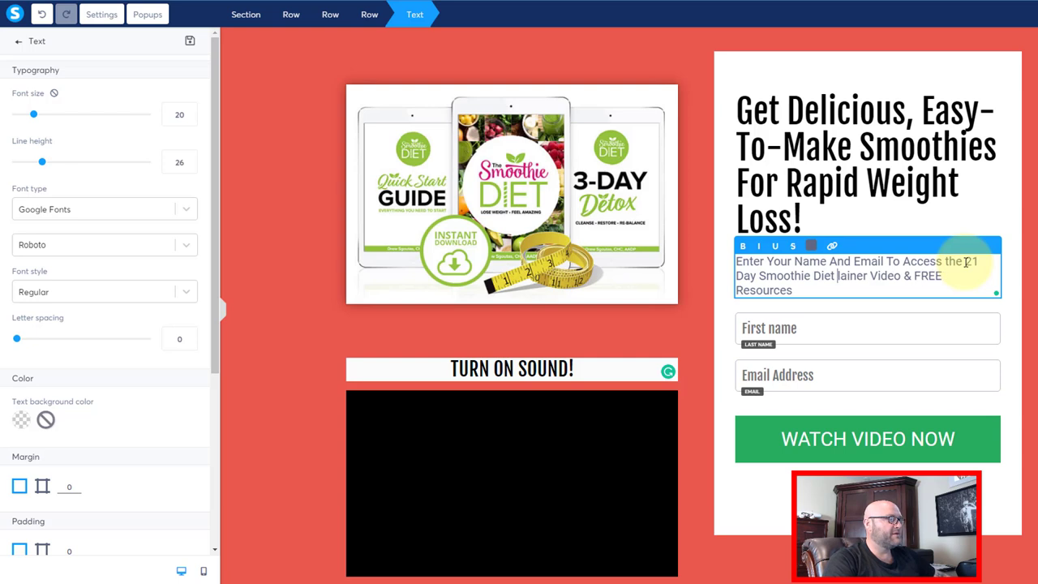
{"action": "key", "text": "Delete"}
{"action": "key", "text": "Delete"}
{"action": "key", "text": "Delete"}
{"action": "key", "text": "Delete"}
{"action": "key", "text": "Delete"}
{"action": "key", "text": "Delete"}
{"action": "key", "text": "Delete"}
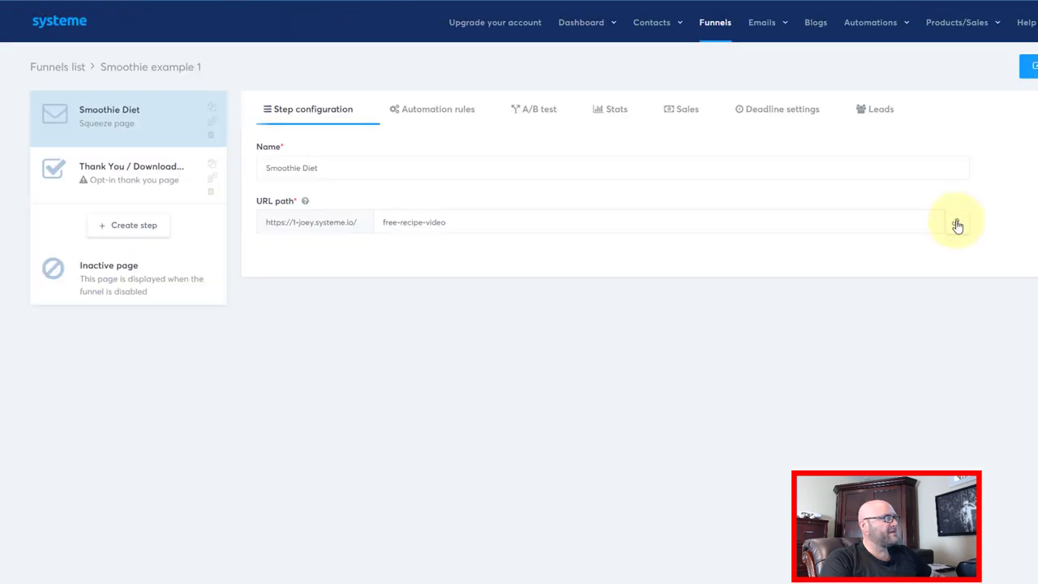
- Copy the free-recipe-video squeeze page's URL to the clipboard
{"action": "left_click", "coordinate": [955, 222]}
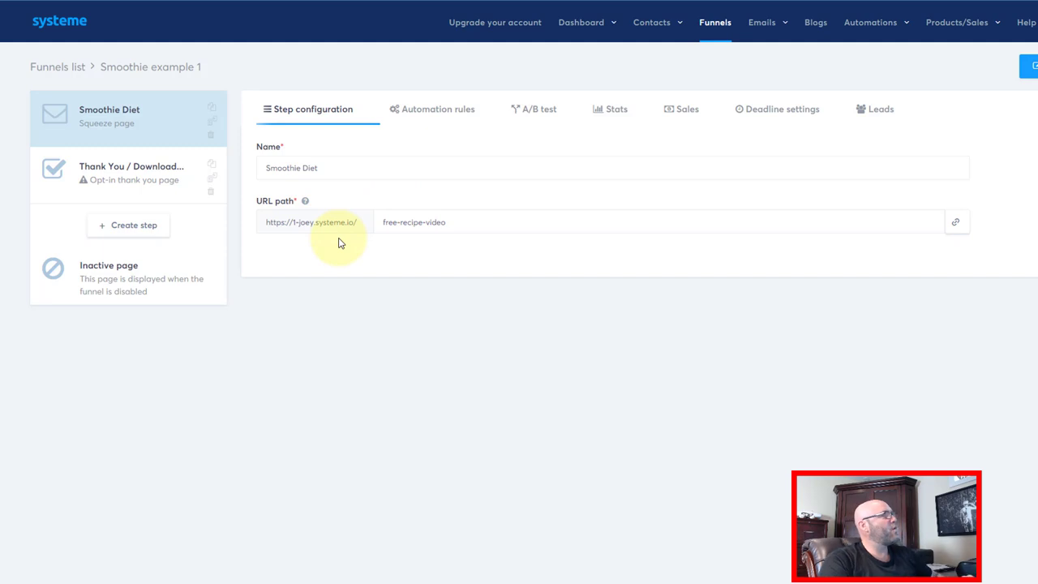
{"action": "left_click", "coordinate": [954, 23]}
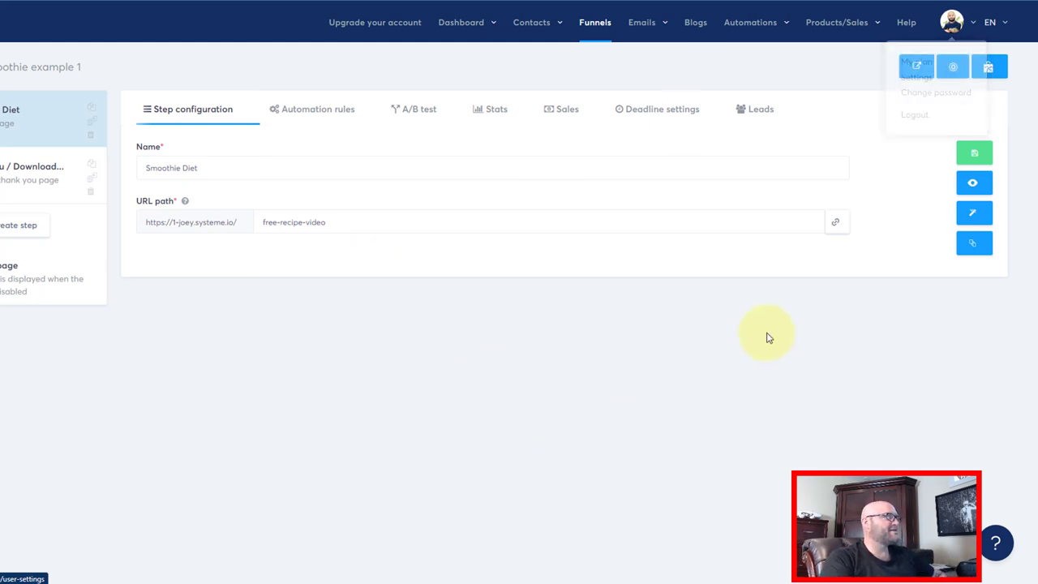
{"action": "left_click", "coordinate": [836, 224]}
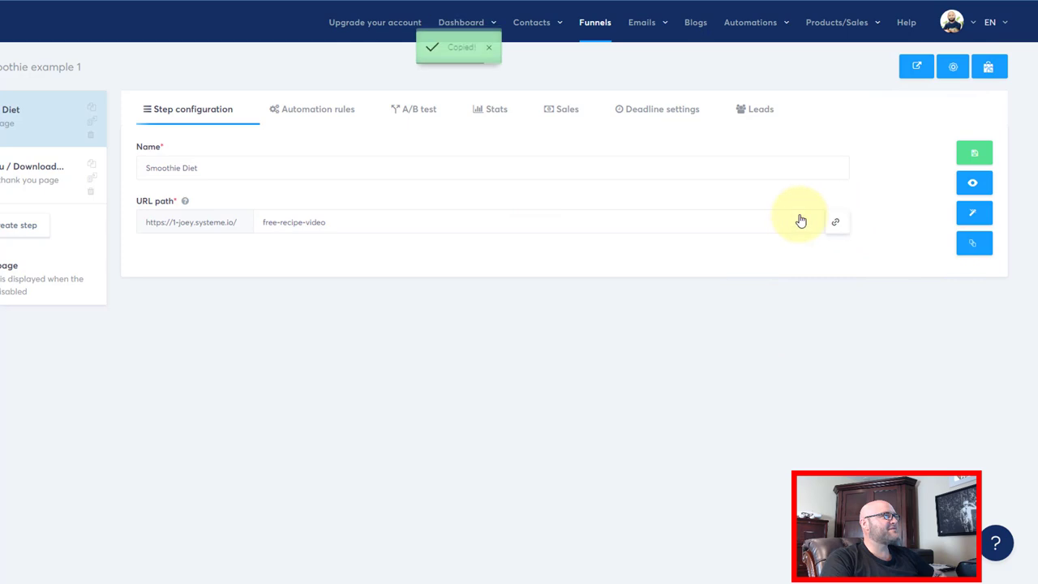
{"action": "left_click", "coordinate": [834, 224]}
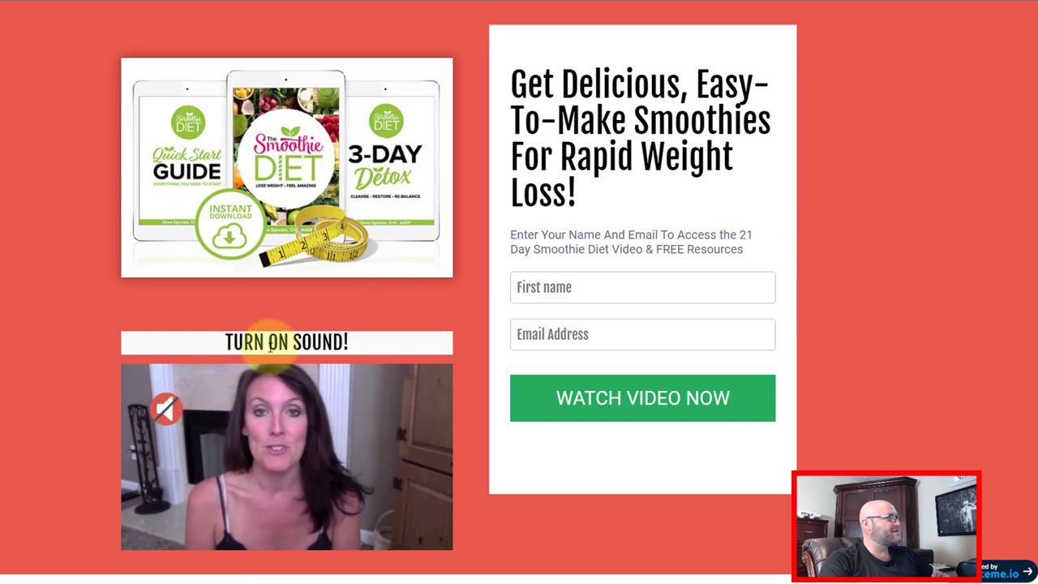
- Unmute the video on the live Smoothie Diet opt-in page
{"action": "left_click", "coordinate": [164, 412]}
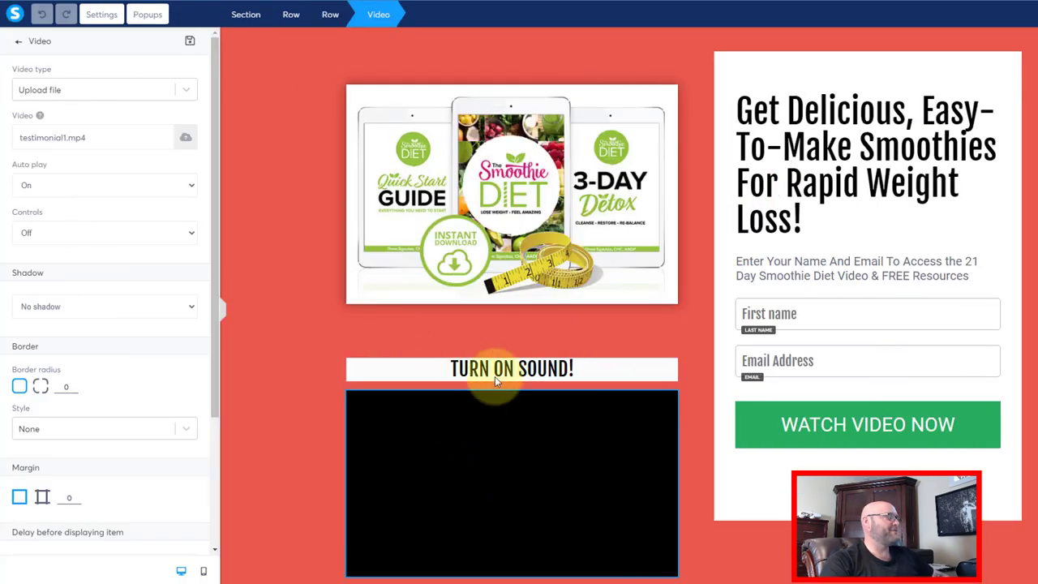
- Switch the squeeze page video's Controls setting from Off to On and save
{"action": "left_click", "coordinate": [484, 461]}
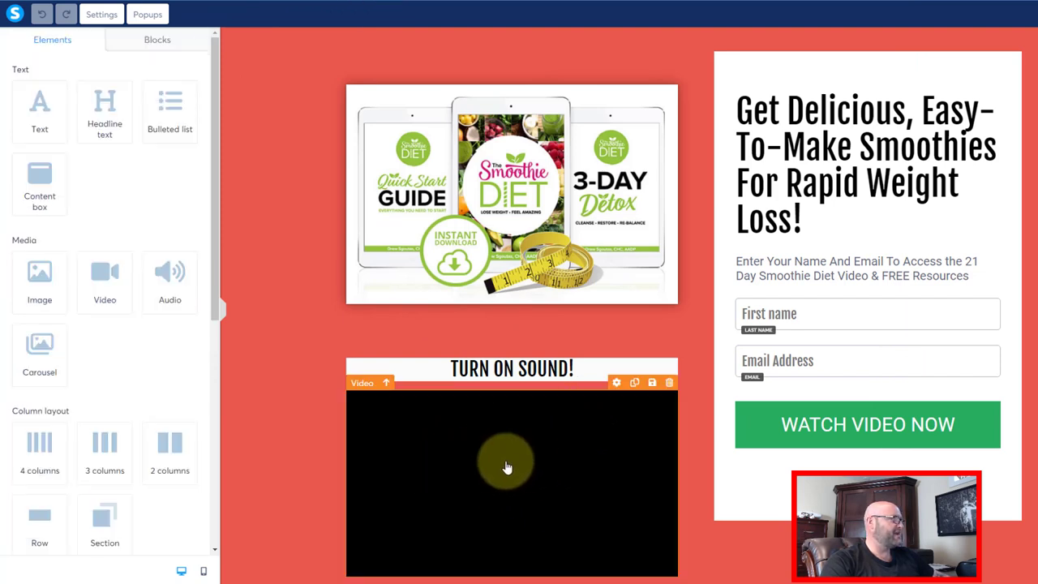
{"action": "mouse_move", "coordinate": [609, 395]}
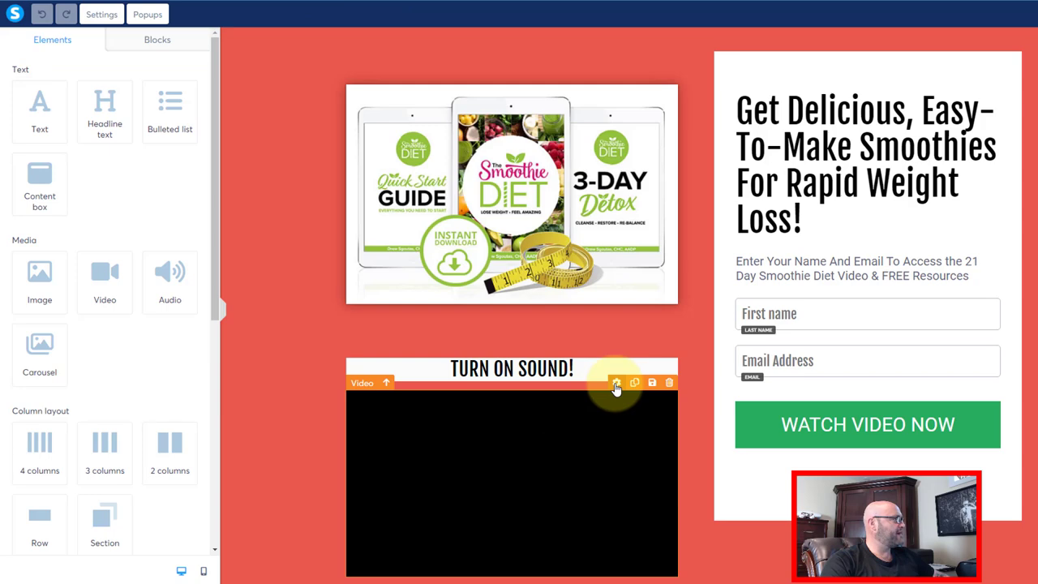
{"action": "left_click", "coordinate": [615, 386]}
{"action": "left_click", "coordinate": [31, 231]}
{"action": "left_click", "coordinate": [26, 256]}
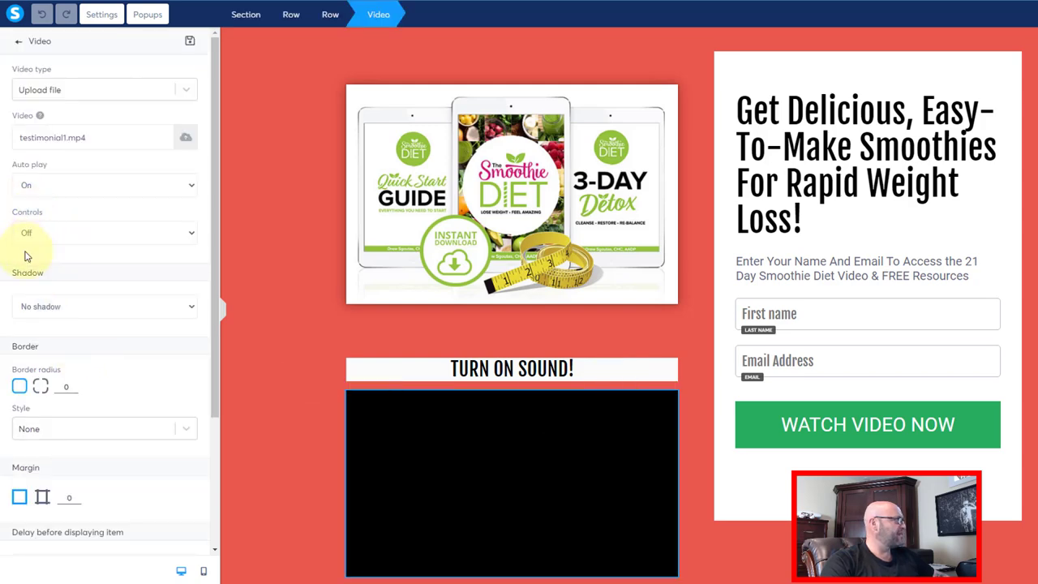
{"action": "left_click", "coordinate": [25, 233]}
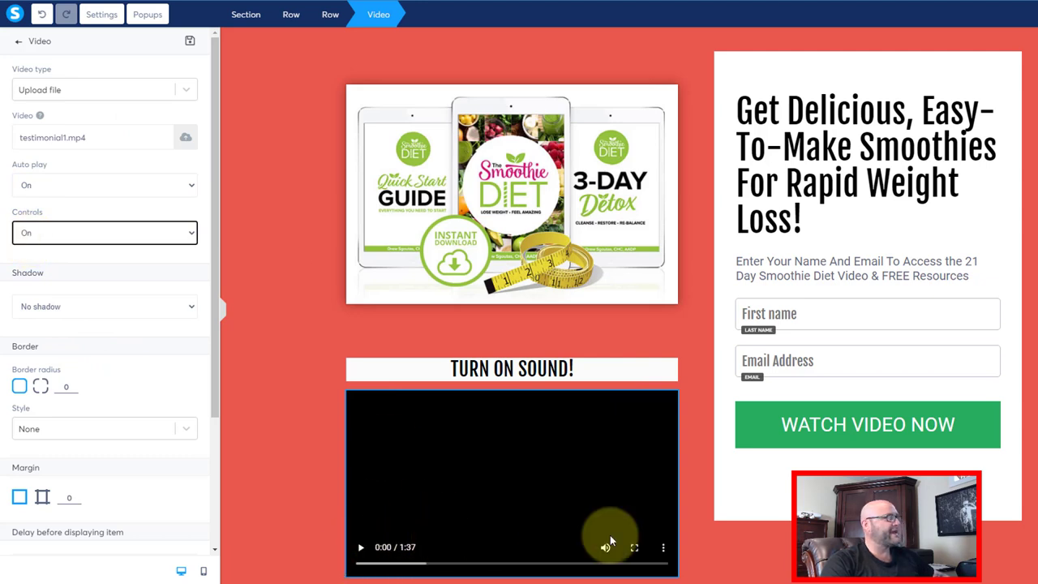
{"action": "left_click", "coordinate": [976, 79]}
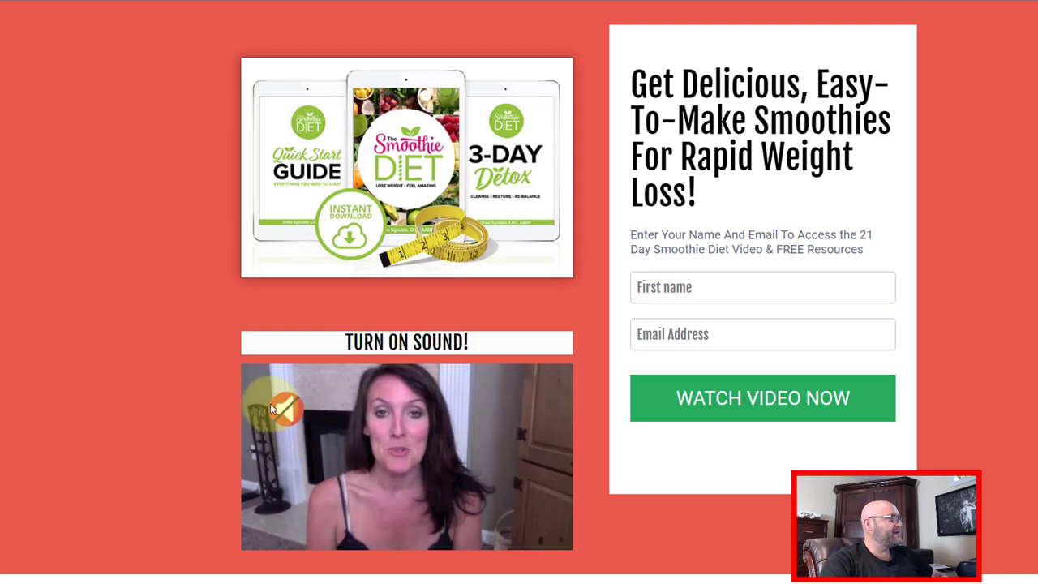
- Unmute and then pause the opt-in page video
{"action": "left_click", "coordinate": [272, 410]}
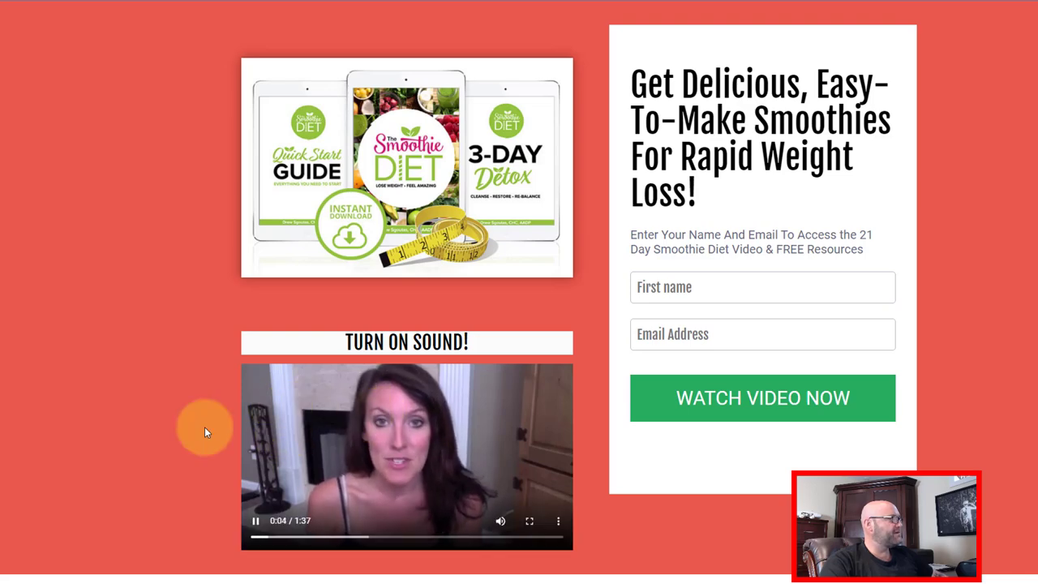
{"action": "left_click", "coordinate": [255, 523]}
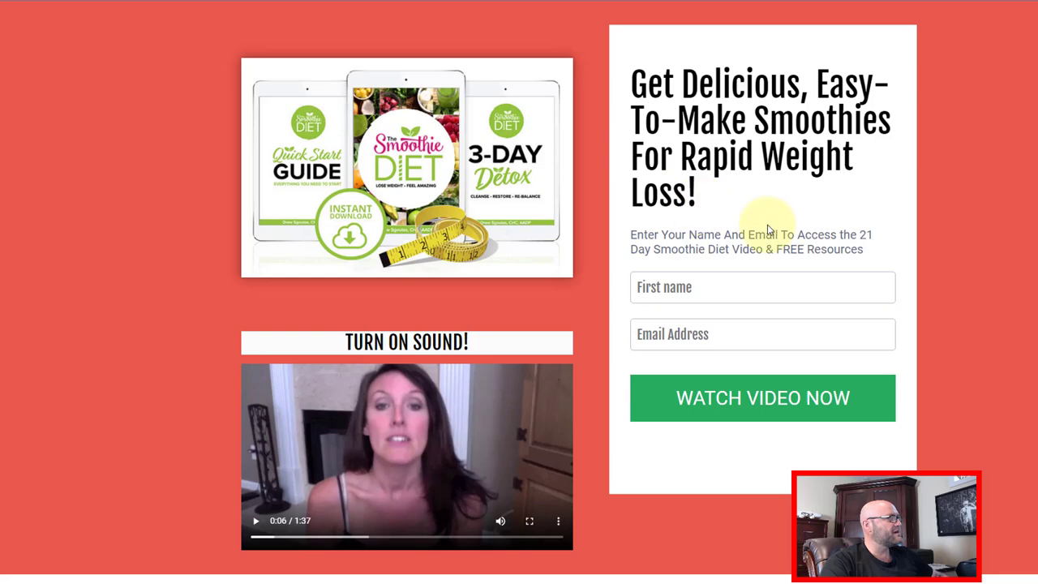
{"action": "left_click_drag", "start_coordinate": [671, 250], "coordinate": [756, 253]}
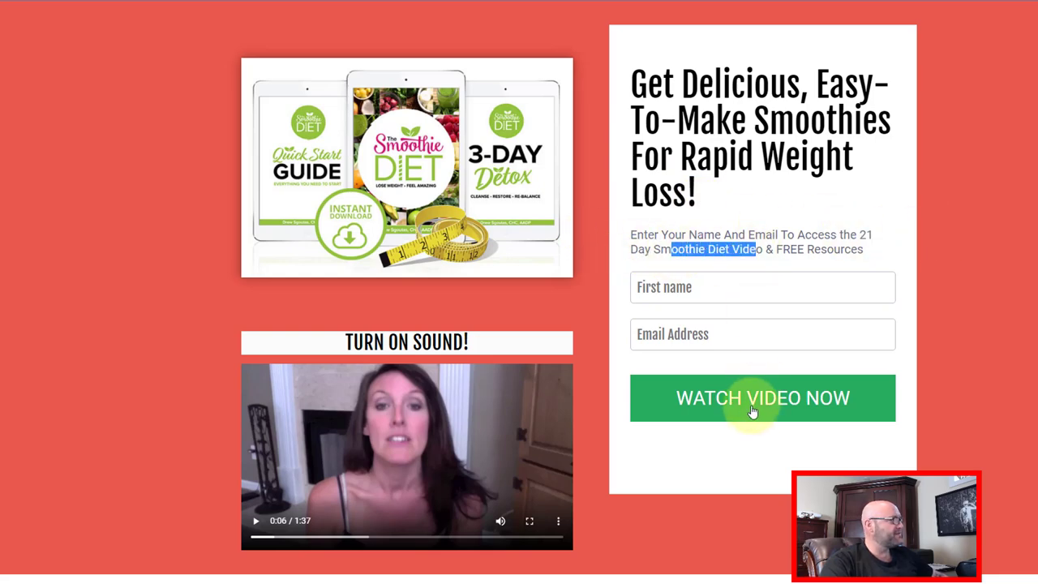
- Enter a test first name and e-mail address, then click Watch Video Now
{"action": "left_click", "coordinate": [656, 295]}
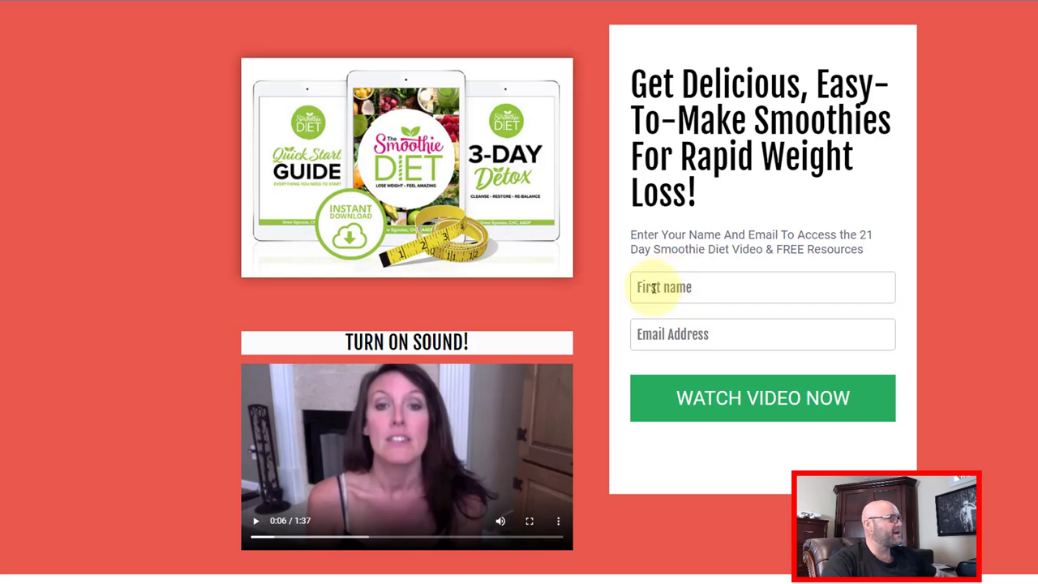
{"action": "type", "text": "joey"}
{"action": "left_click", "coordinate": [648, 333]}
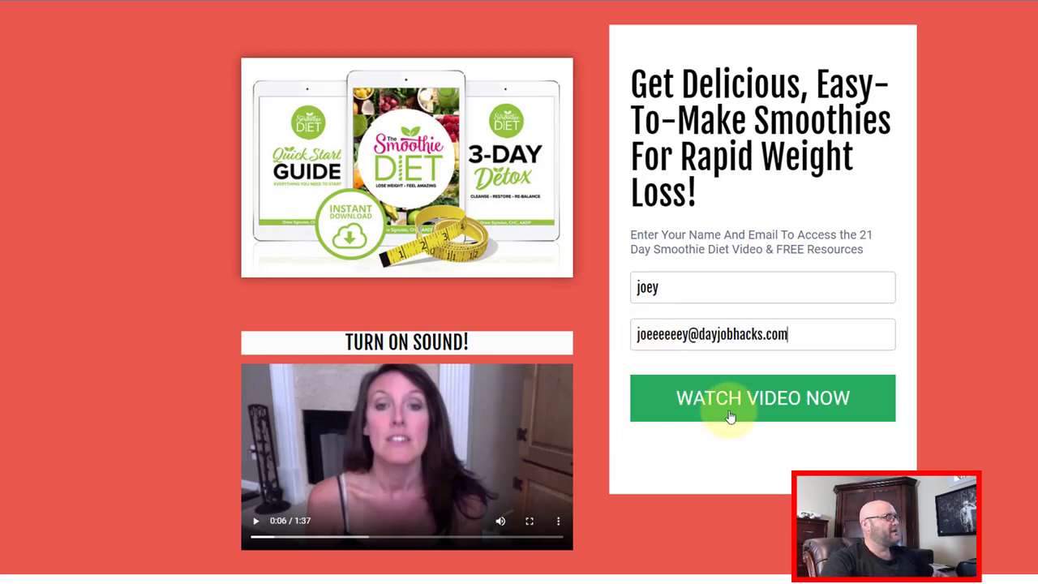
{"action": "left_click", "coordinate": [741, 409]}
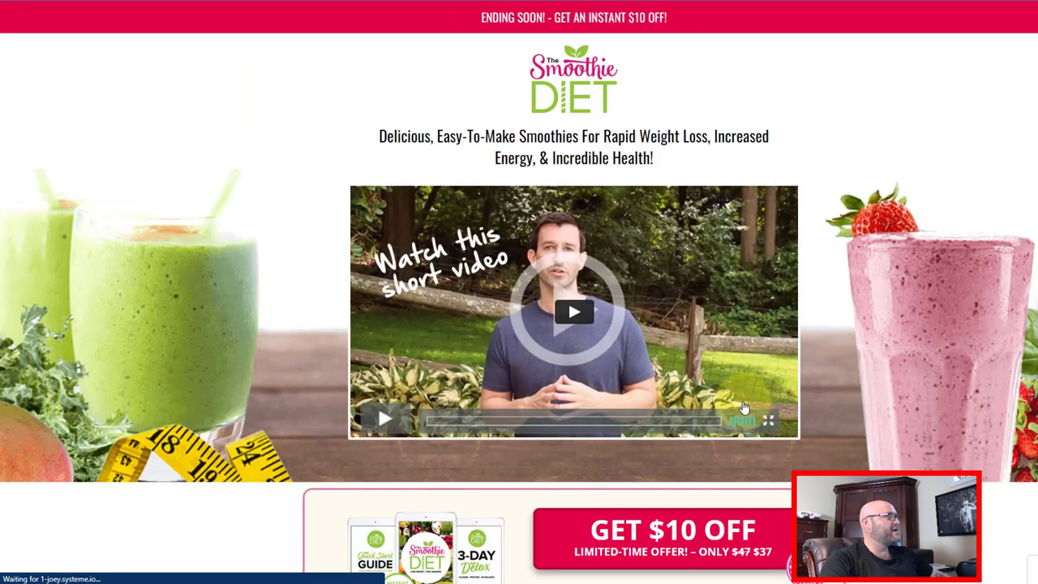
- Scroll The Smoothie Diet sales page to see the $10 off offer, then return to systeme.io
{"action": "mouse_move", "coordinate": [378, 139]}
{"action": "left_mouse_down"}
{"action": "mouse_move", "coordinate": [503, 137]}
{"action": "mouse_move", "coordinate": [658, 170]}
{"action": "left_mouse_up"}
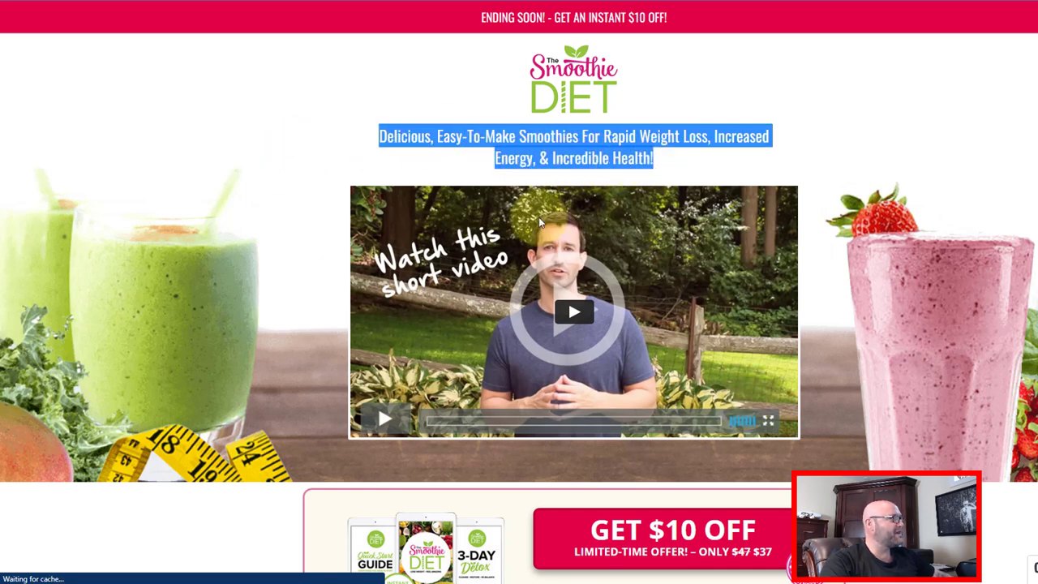
{"action": "scroll", "coordinate": [578, 354], "scroll_direction": "down", "scroll_amount": 3}
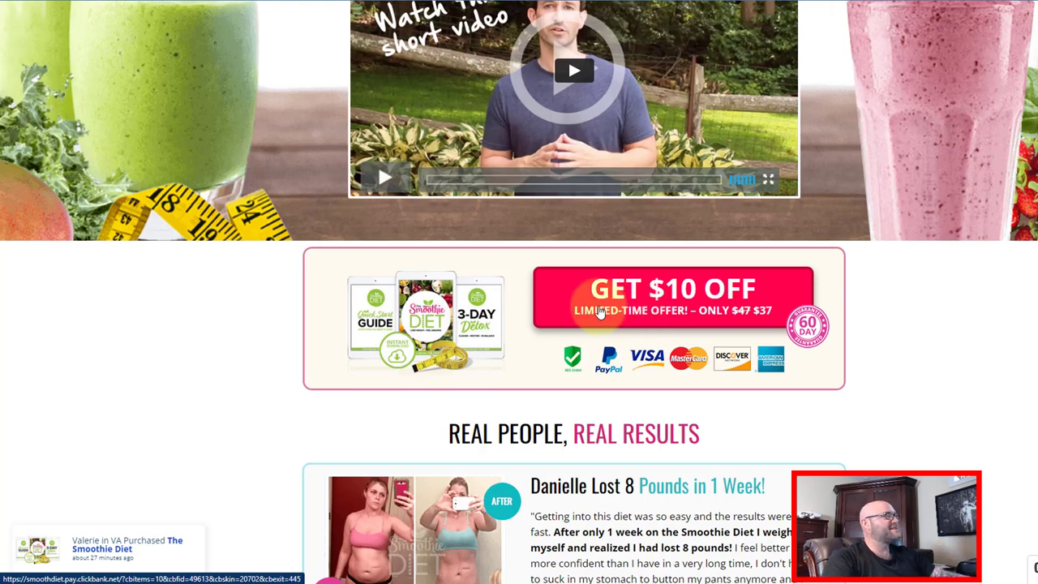
{"action": "scroll", "coordinate": [309, 343], "scroll_direction": "up", "scroll_amount": 3}
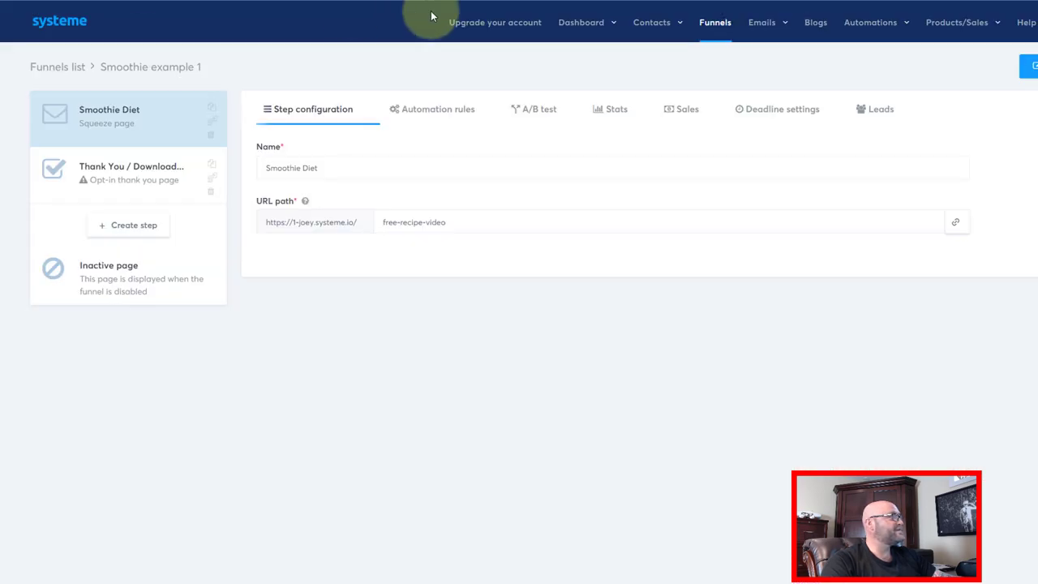
{"action": "mouse_move", "coordinate": [655, 23]}
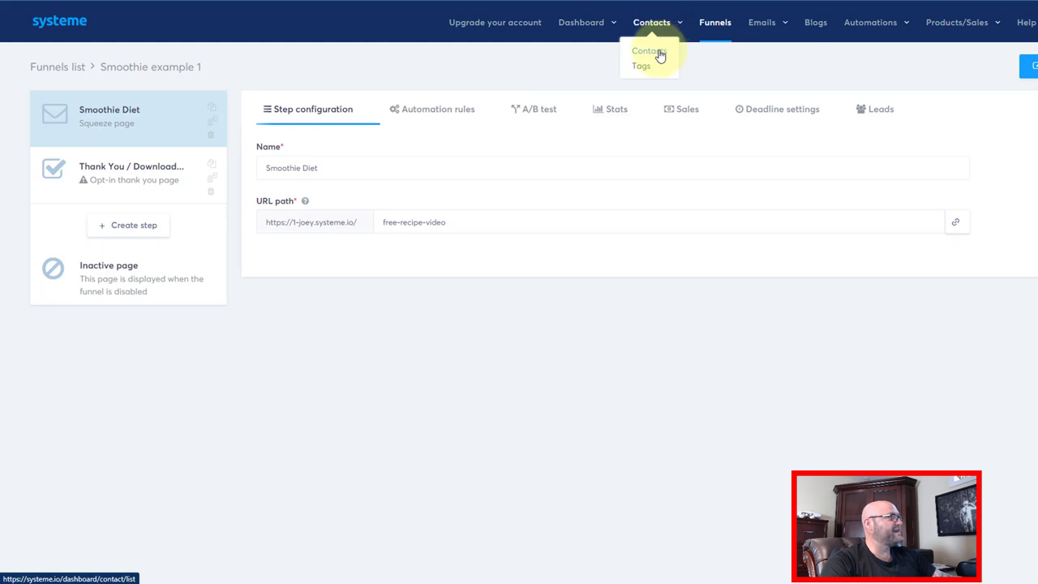
- Check the Contacts list shows the test sign-up as the only contact
{"action": "left_click", "coordinate": [660, 55]}
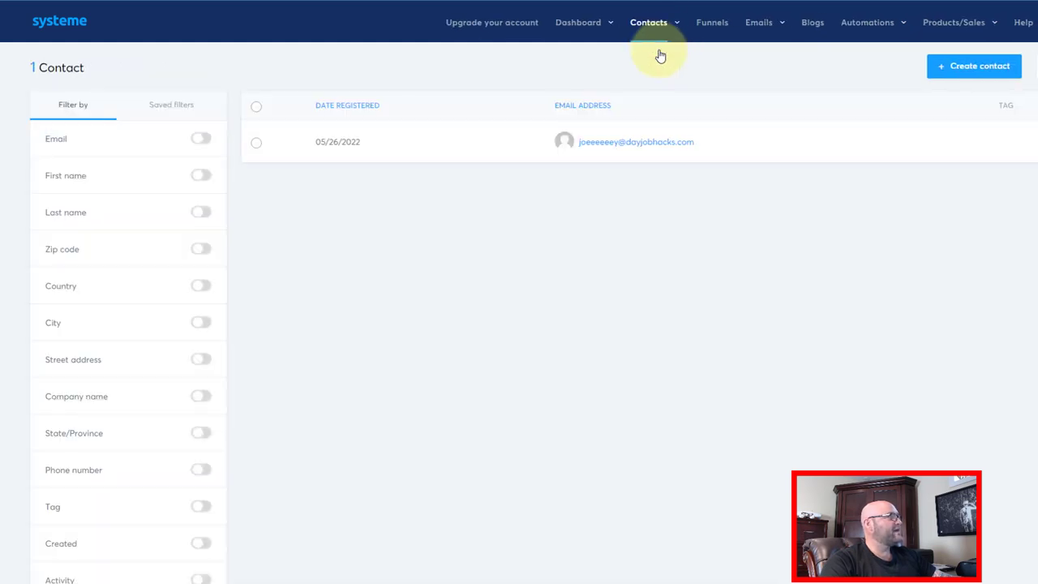
{"action": "mouse_move", "coordinate": [653, 144]}
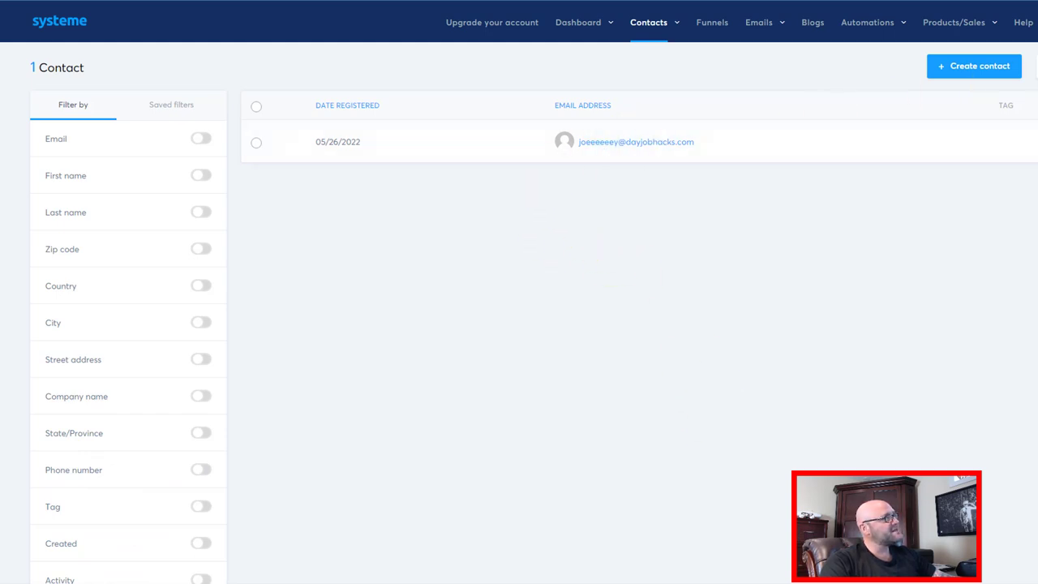
{"action": "mouse_move", "coordinate": [765, 33]}
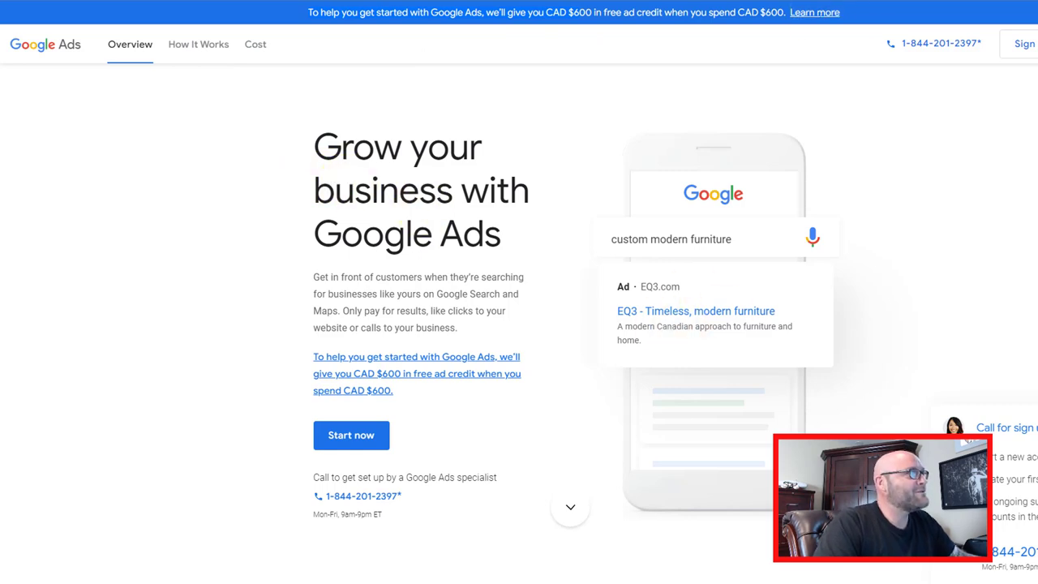
- Go to the Microsoft Advertising homepage and review its $100 credit for $25 spend offer
{"action": "left_click", "coordinate": [255, 1]}
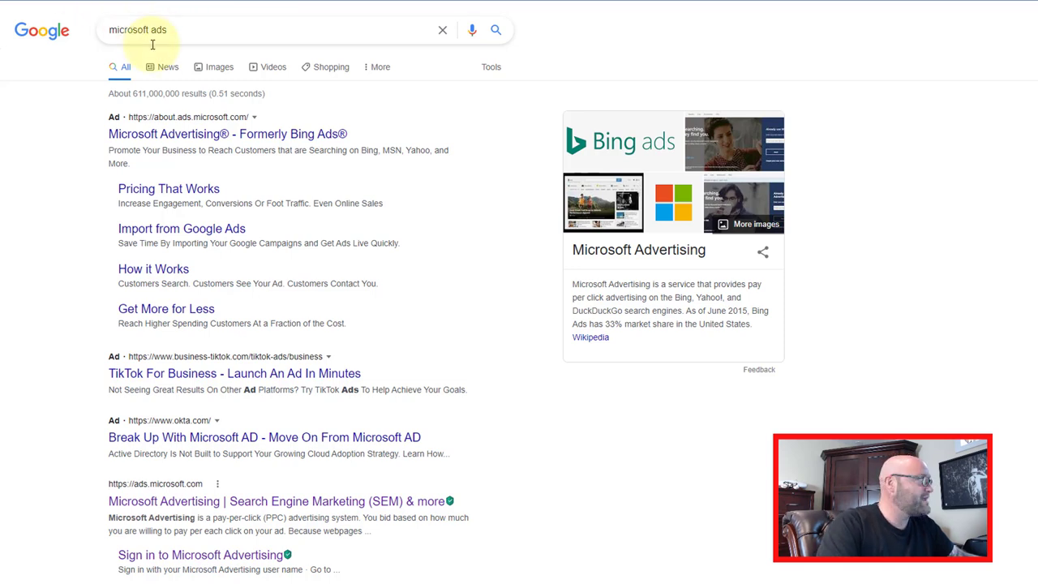
{"action": "key", "text": "alt+Left"}
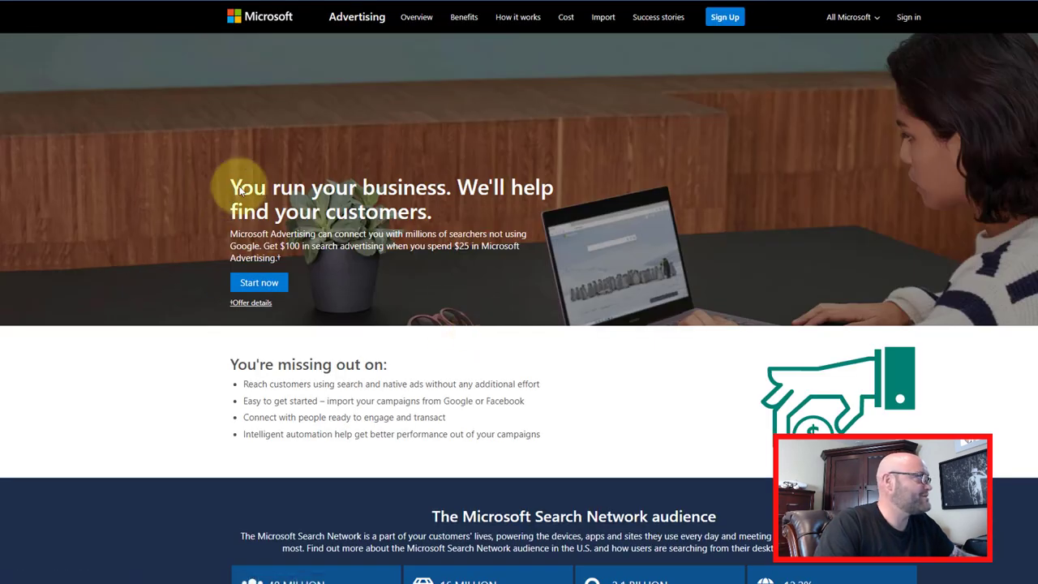
{"action": "left_click_drag", "start_coordinate": [231, 192], "coordinate": [267, 259]}
{"action": "left_click", "coordinate": [281, 259]}
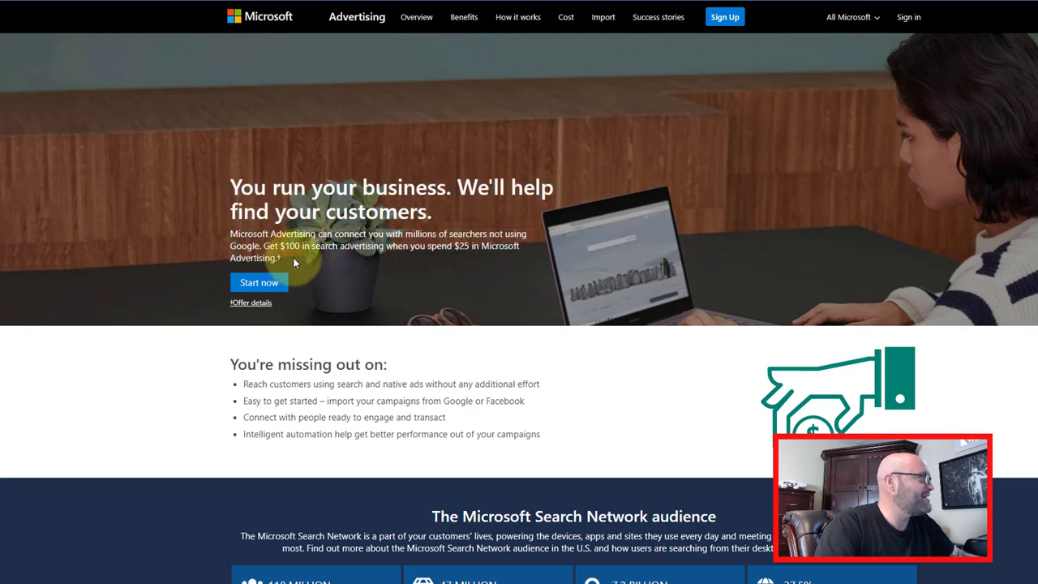
{"action": "left_click_drag", "start_coordinate": [232, 245], "coordinate": [448, 255]}
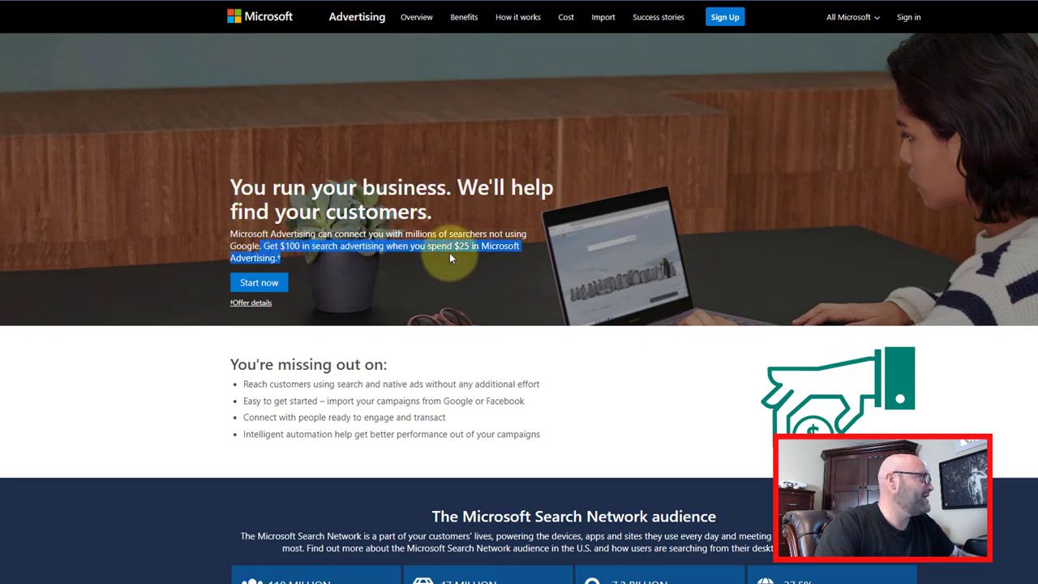
{"action": "left_click", "coordinate": [449, 252]}
{"action": "left_click_drag", "start_coordinate": [278, 247], "coordinate": [332, 253]}
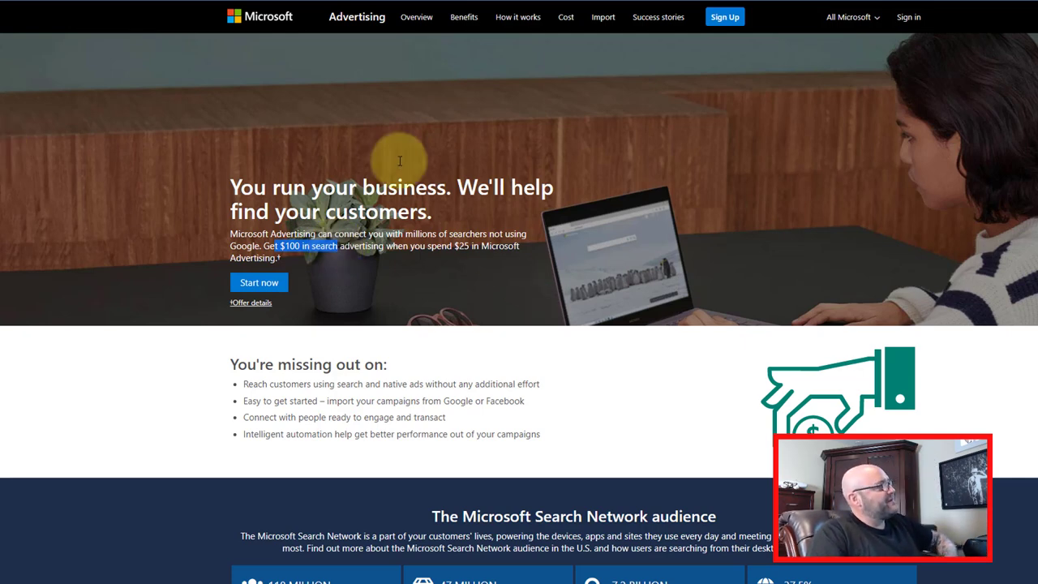
{"action": "left_click", "coordinate": [339, 178]}
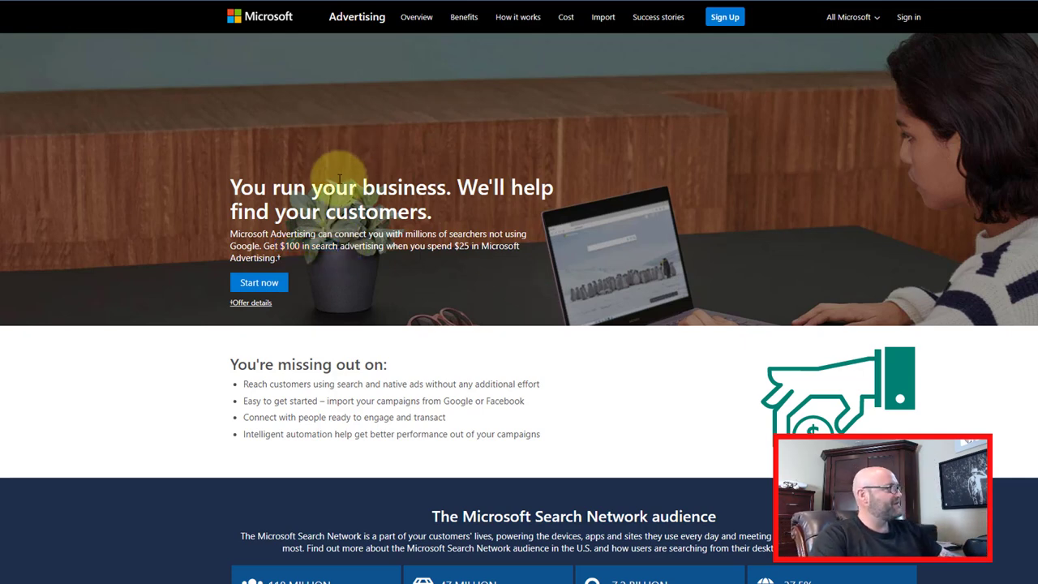
{"action": "scroll", "coordinate": [409, 319], "scroll_direction": "down", "scroll_amount": 2}
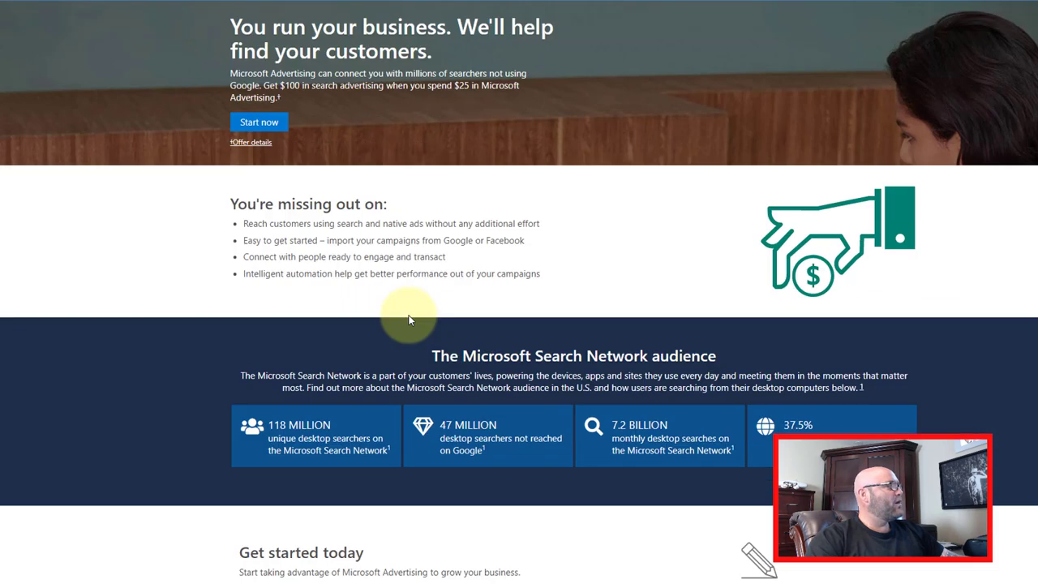
{"action": "scroll", "coordinate": [409, 319], "scroll_direction": "up", "scroll_amount": 2}
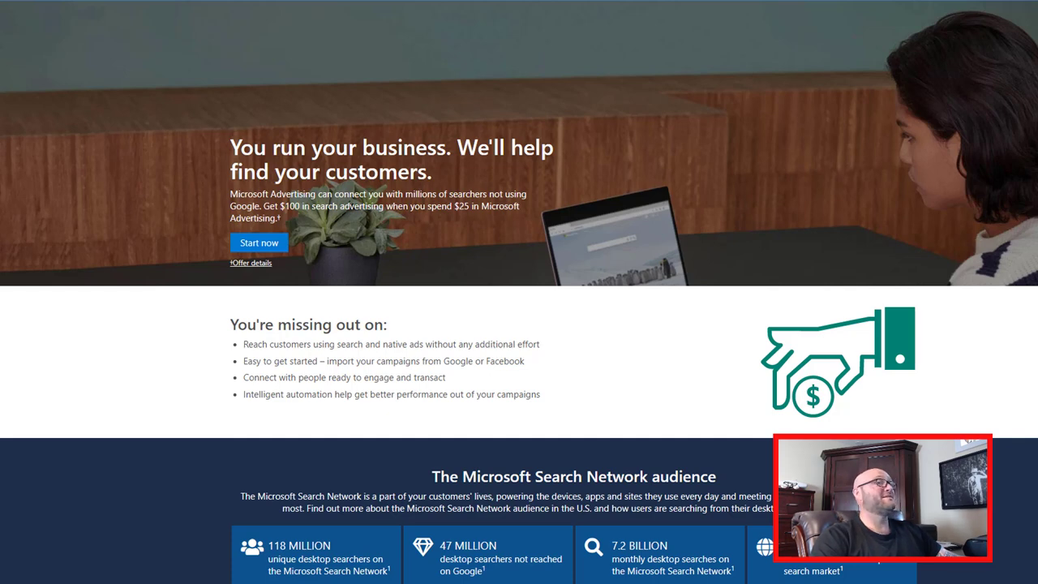
{"action": "scroll", "coordinate": [963, 24], "scroll_direction": "up", "scroll_amount": 1}
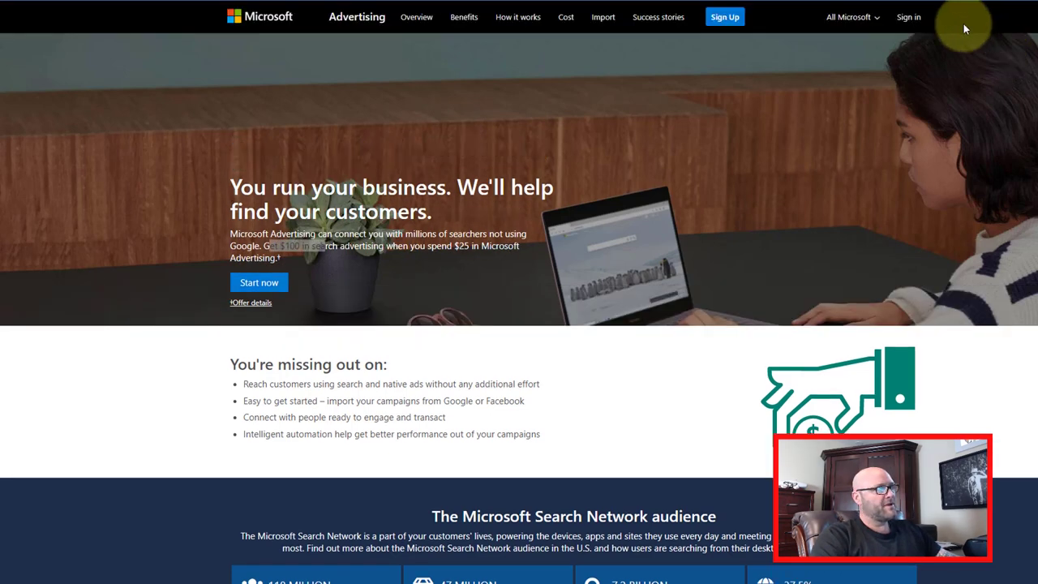
- Sign in to Microsoft Advertising and click + Create on the Campaigns page
{"action": "left_click", "coordinate": [908, 18]}
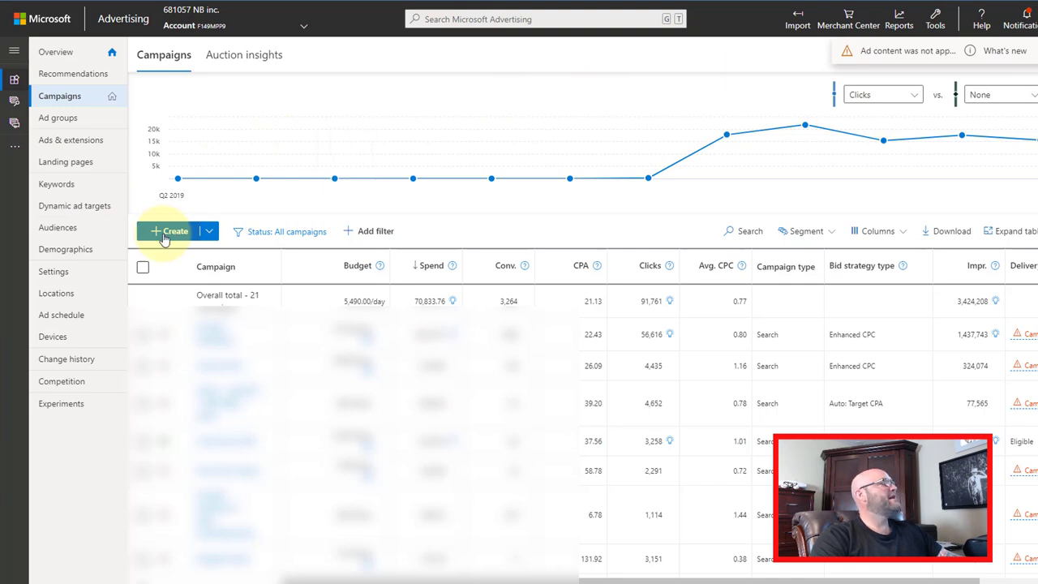
{"action": "left_click", "coordinate": [170, 232]}
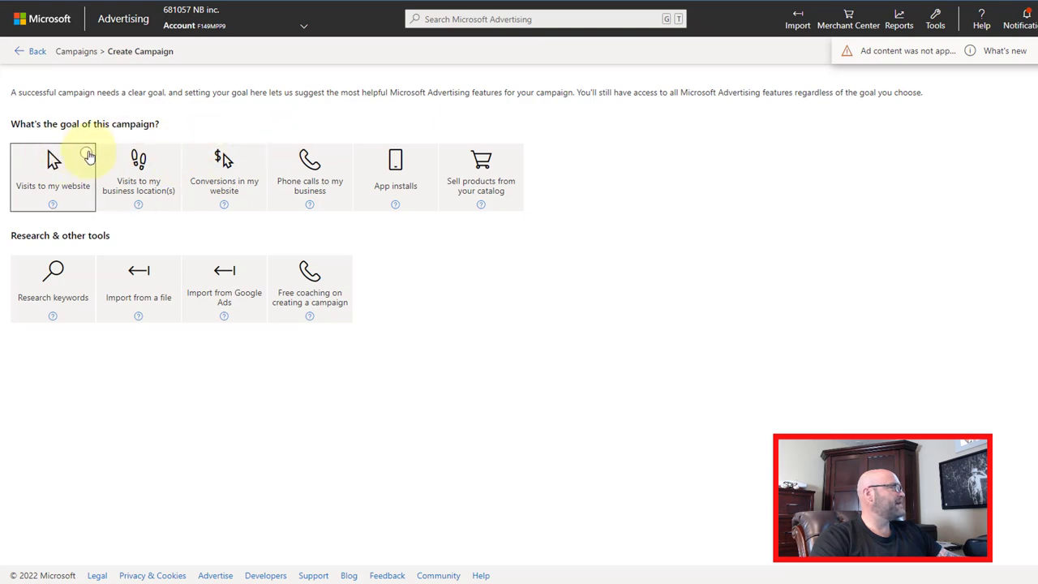
- Pick the 'Visits to my website' goal with Search ads and continue
{"action": "left_click", "coordinate": [86, 156]}
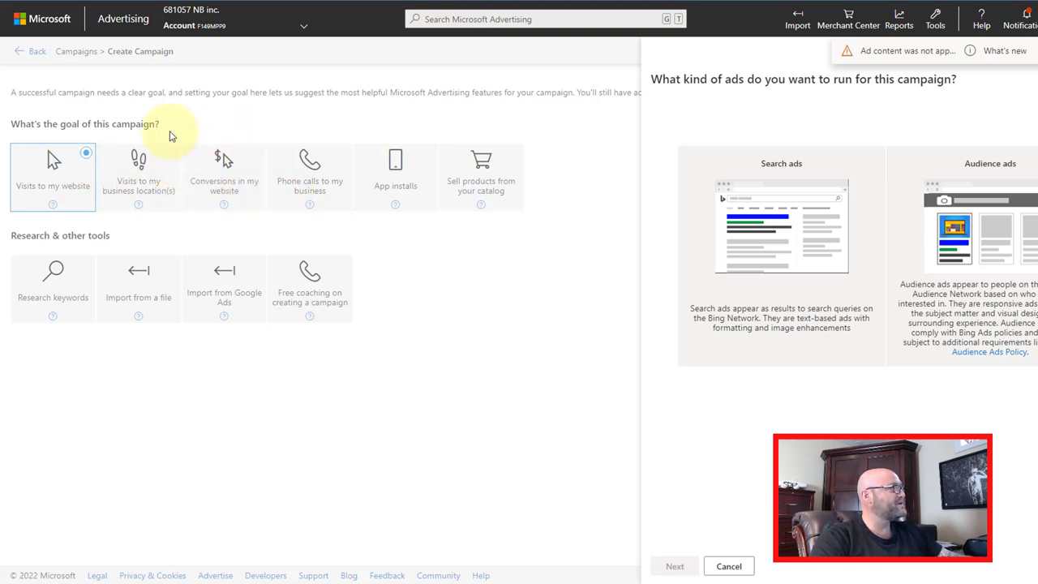
{"action": "left_click", "coordinate": [876, 158]}
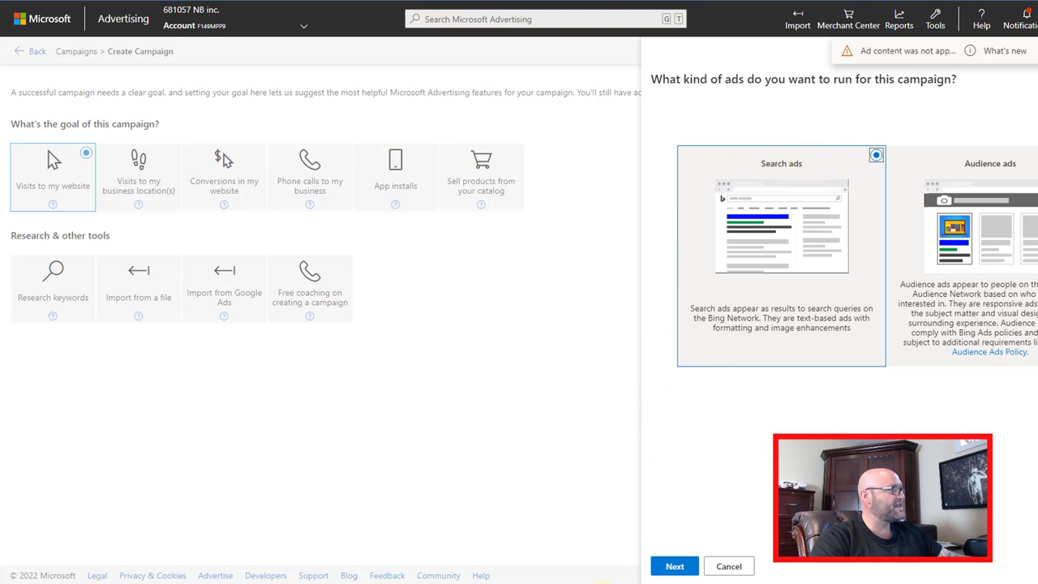
{"action": "left_click", "coordinate": [675, 568]}
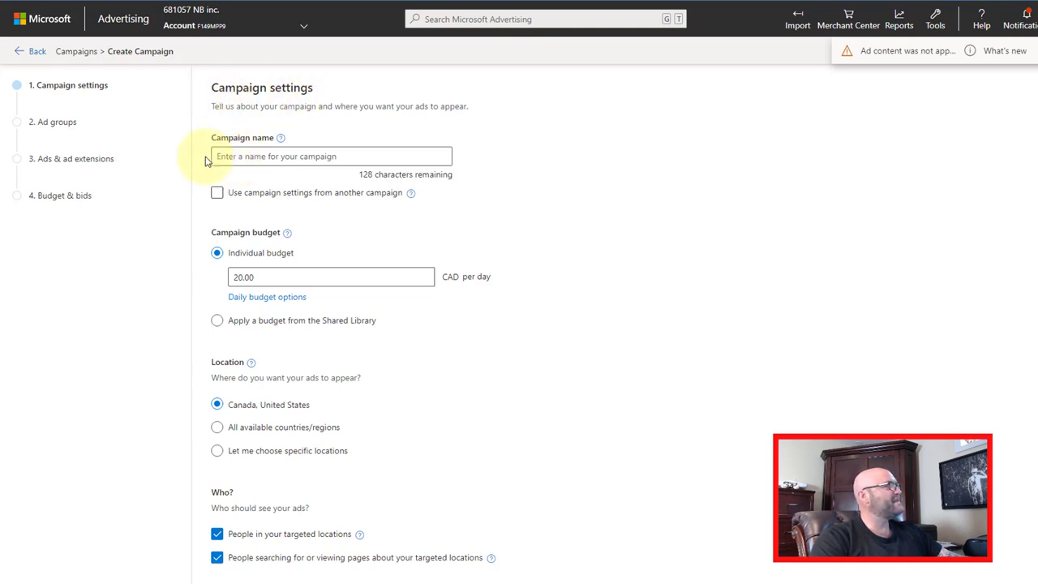
- Name the campaign 'Smoothie Diet' and keep the 20.00 CAD daily budget
{"action": "left_click", "coordinate": [247, 159]}
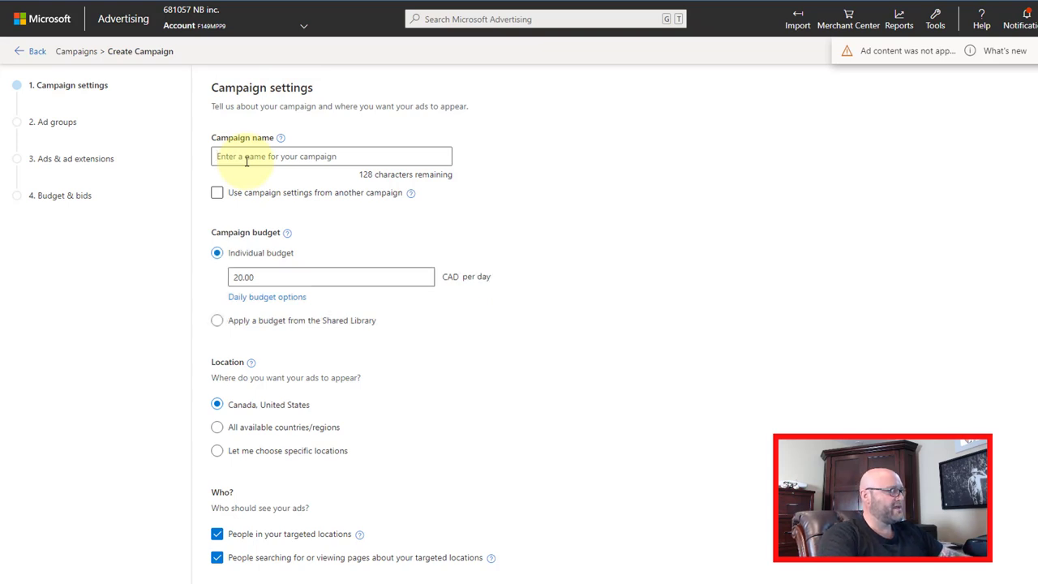
{"action": "type", "text": "Smoothie Diet"}
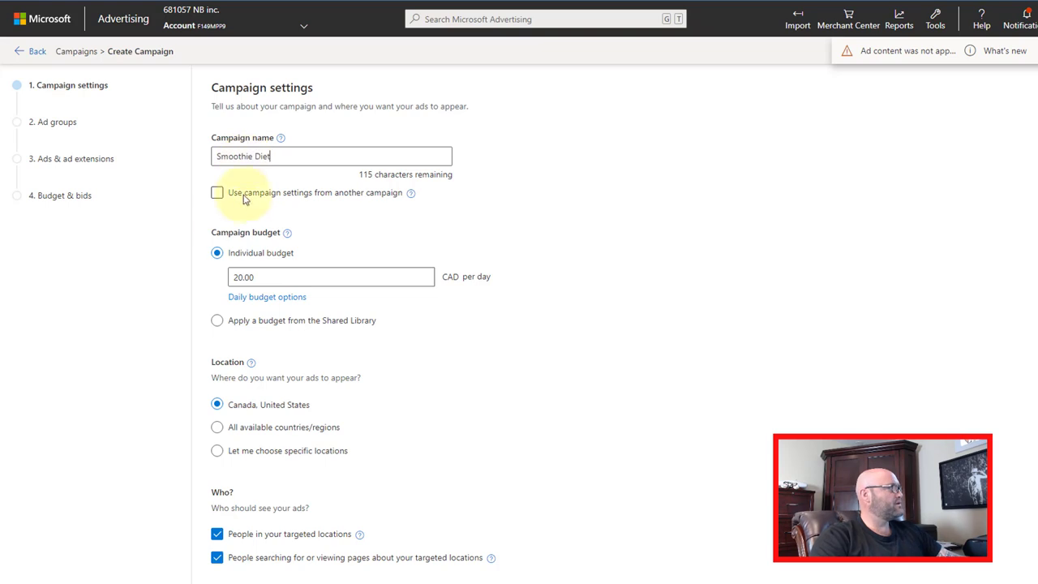
{"action": "left_click", "coordinate": [246, 278]}
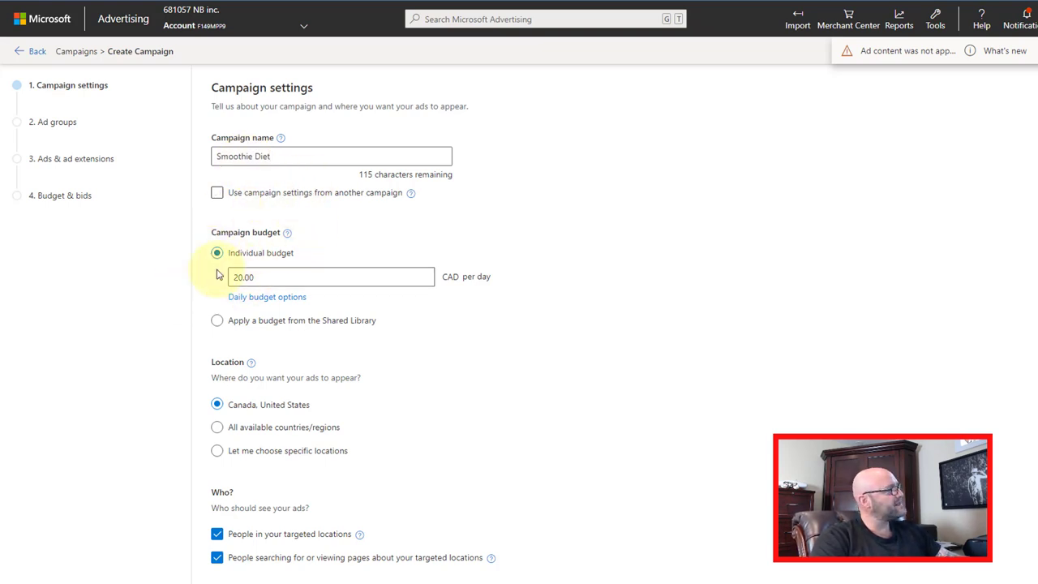
{"action": "left_click_drag", "start_coordinate": [255, 278], "coordinate": [234, 278]}
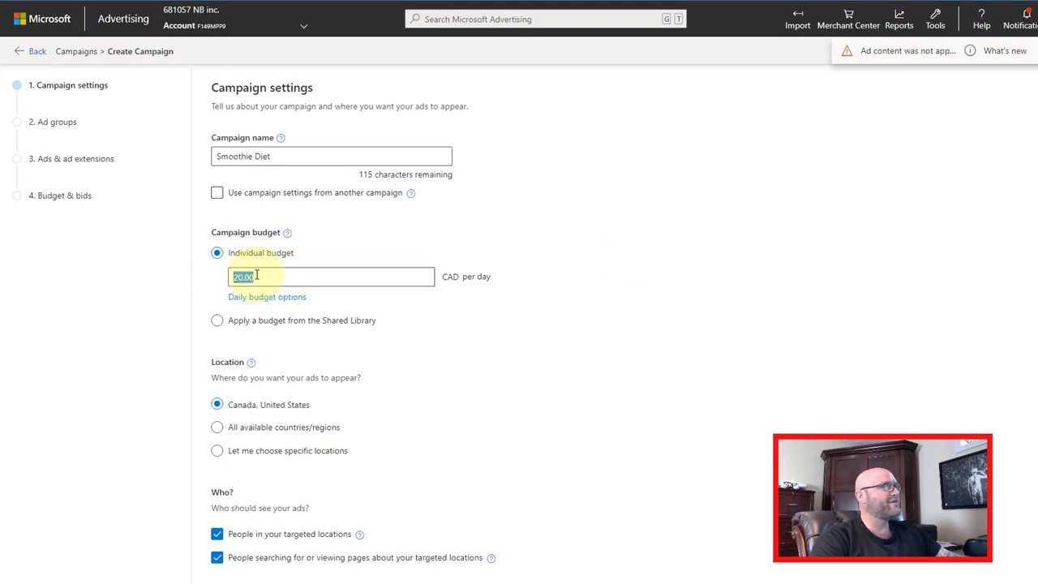
{"action": "scroll", "coordinate": [575, 319], "scroll_direction": "down", "scroll_amount": 3}
{"action": "scroll", "coordinate": [574, 319], "scroll_direction": "up", "scroll_amount": 3}
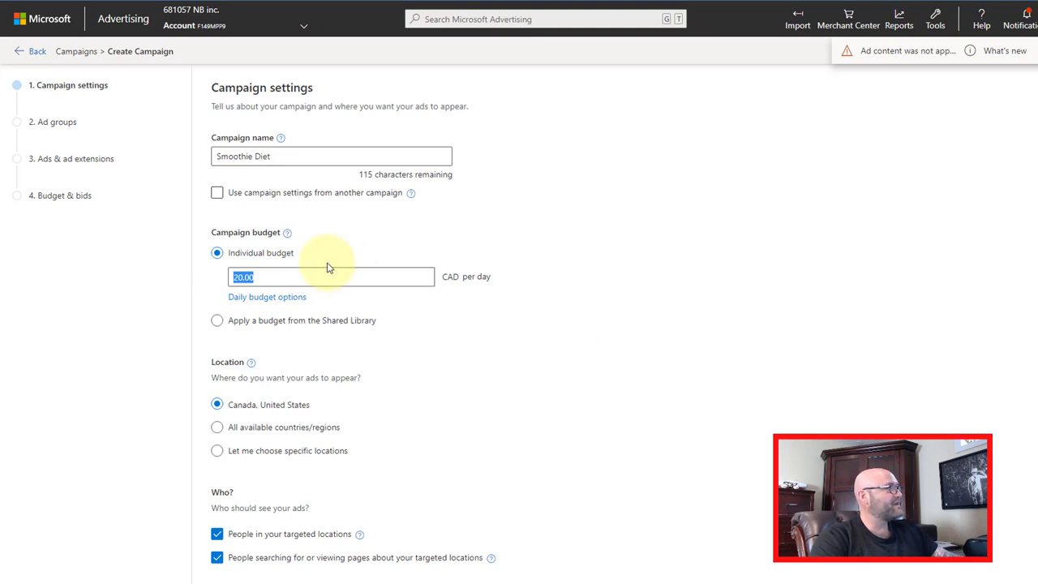
{"action": "scroll", "coordinate": [318, 292], "scroll_direction": "down", "scroll_amount": 2}
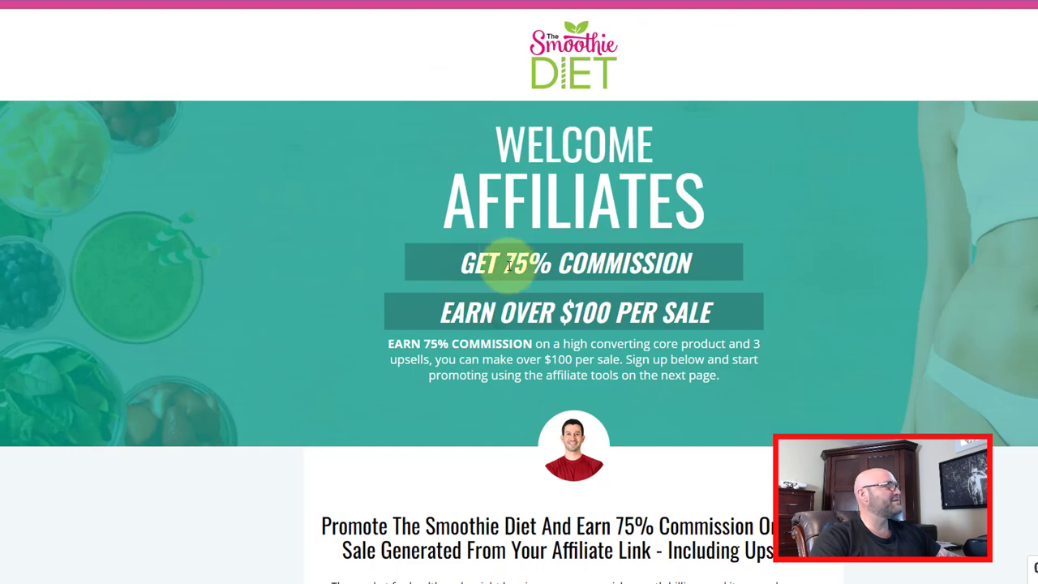
{"action": "scroll", "coordinate": [452, 255], "scroll_direction": "down", "scroll_amount": 3}
{"action": "scroll", "coordinate": [454, 428], "scroll_direction": "down", "scroll_amount": 3}
{"action": "scroll", "coordinate": [435, 422], "scroll_direction": "down", "scroll_amount": 3}
{"action": "scroll", "coordinate": [435, 360], "scroll_direction": "up", "scroll_amount": 4}
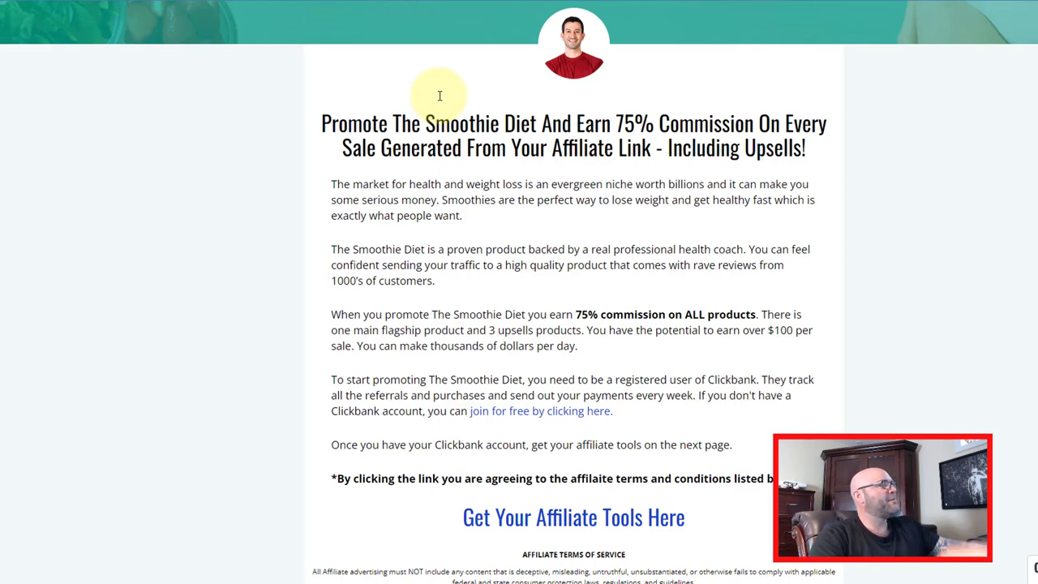
{"action": "scroll", "coordinate": [430, 138], "scroll_direction": "down", "scroll_amount": 4}
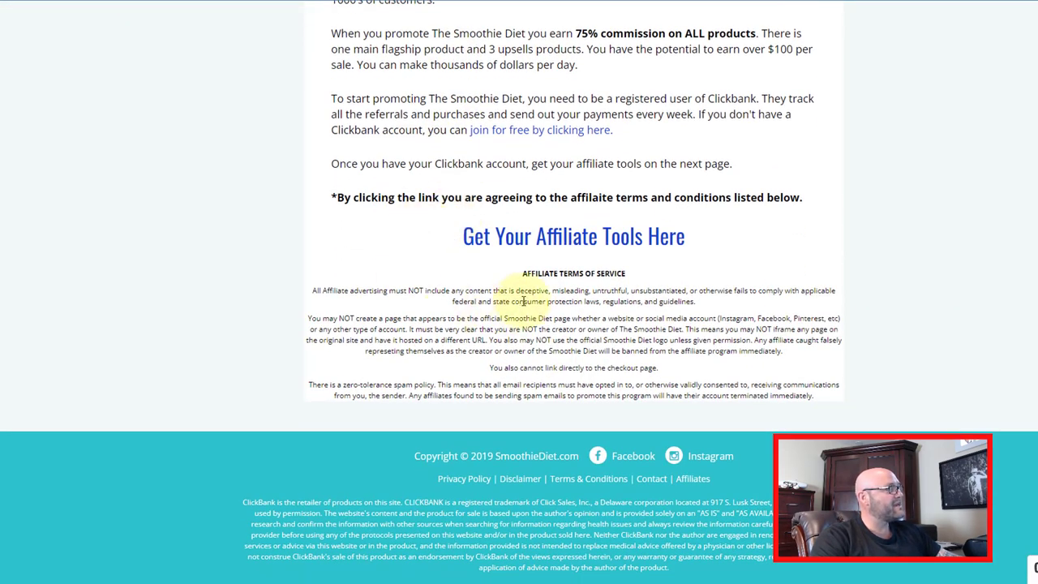
{"action": "scroll", "coordinate": [490, 284], "scroll_direction": "up", "scroll_amount": 5}
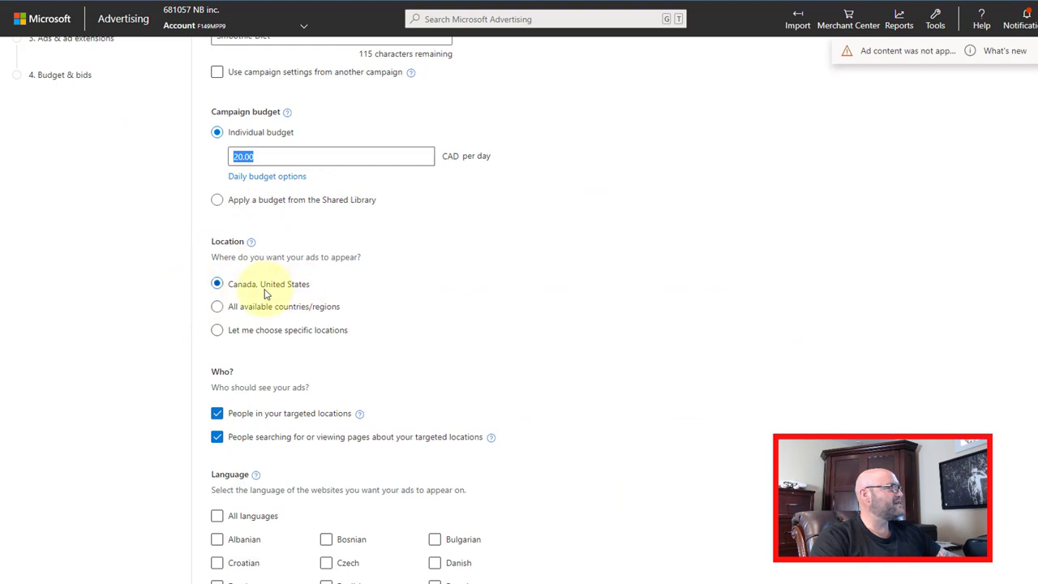
- Target chosen specific locations, keep people searching about them, and switch the website language from French to English
{"action": "left_click", "coordinate": [216, 331]}
{"action": "scroll", "coordinate": [343, 332], "scroll_direction": "down", "scroll_amount": 3}
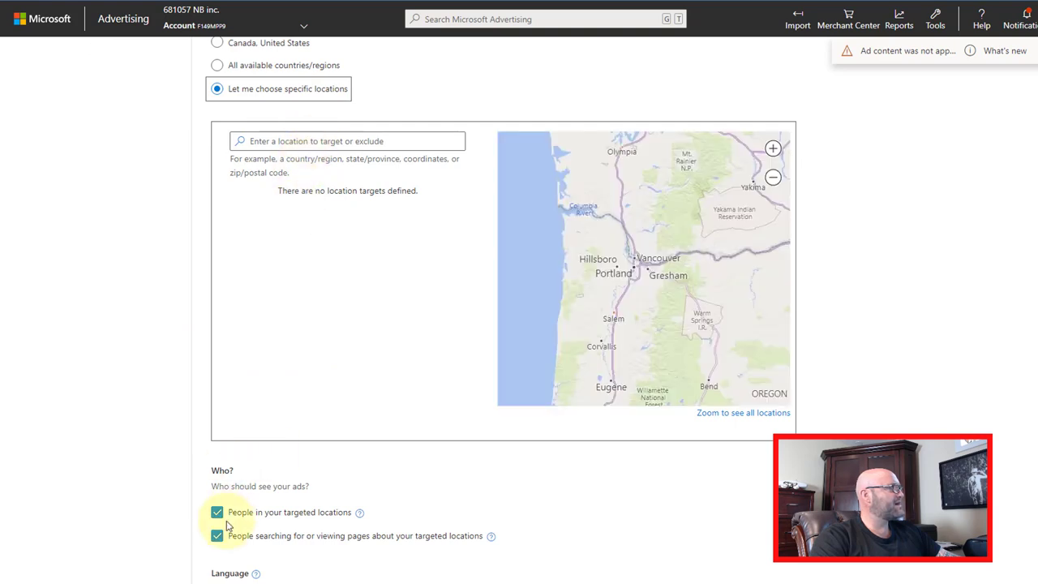
{"action": "scroll", "coordinate": [219, 433], "scroll_direction": "down", "scroll_amount": 2}
{"action": "left_click", "coordinate": [217, 377]}
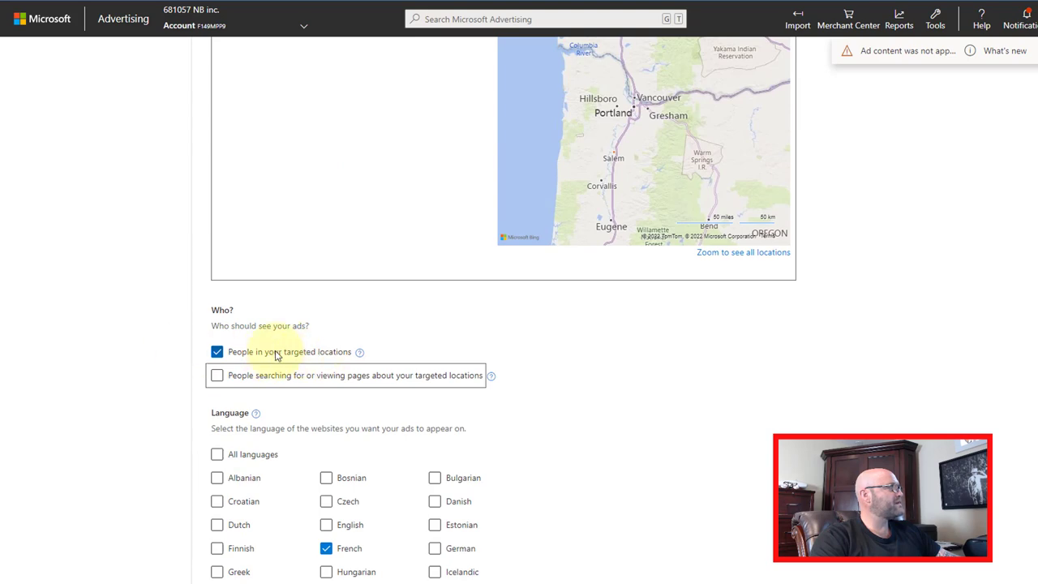
{"action": "scroll", "coordinate": [202, 294], "scroll_direction": "up", "scroll_amount": 4}
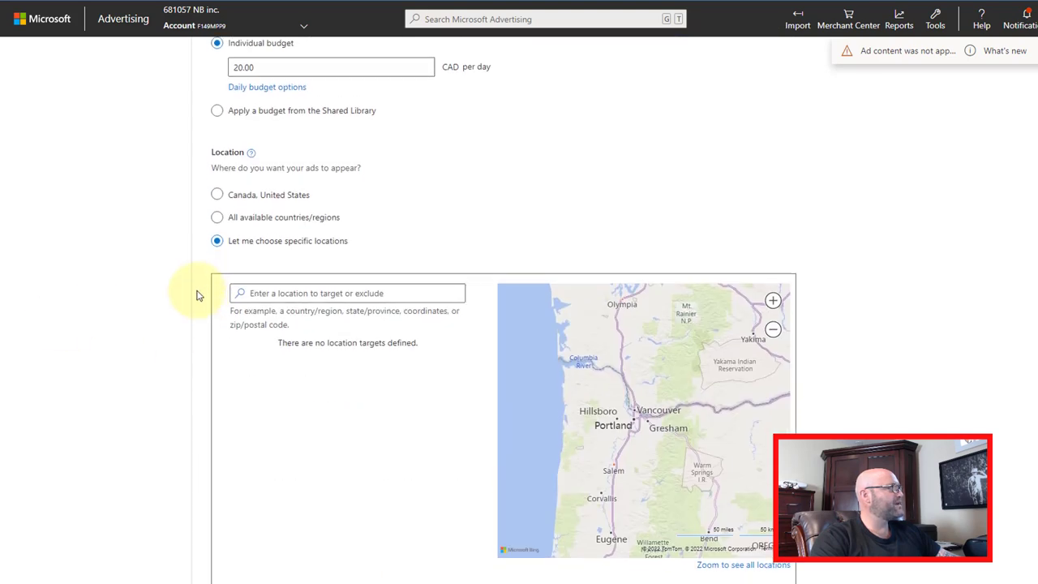
{"action": "scroll", "coordinate": [197, 295], "scroll_direction": "down", "scroll_amount": 3}
{"action": "left_click", "coordinate": [217, 416]}
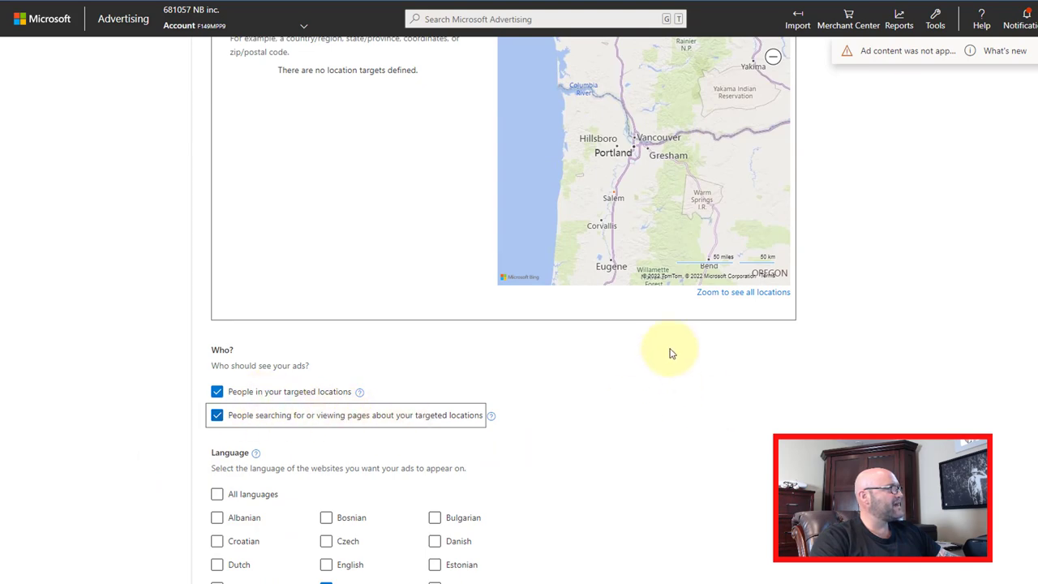
{"action": "scroll", "coordinate": [421, 349], "scroll_direction": "up", "scroll_amount": 3}
{"action": "scroll", "coordinate": [150, 352], "scroll_direction": "down", "scroll_amount": 2}
{"action": "scroll", "coordinate": [150, 353], "scroll_direction": "down", "scroll_amount": 5}
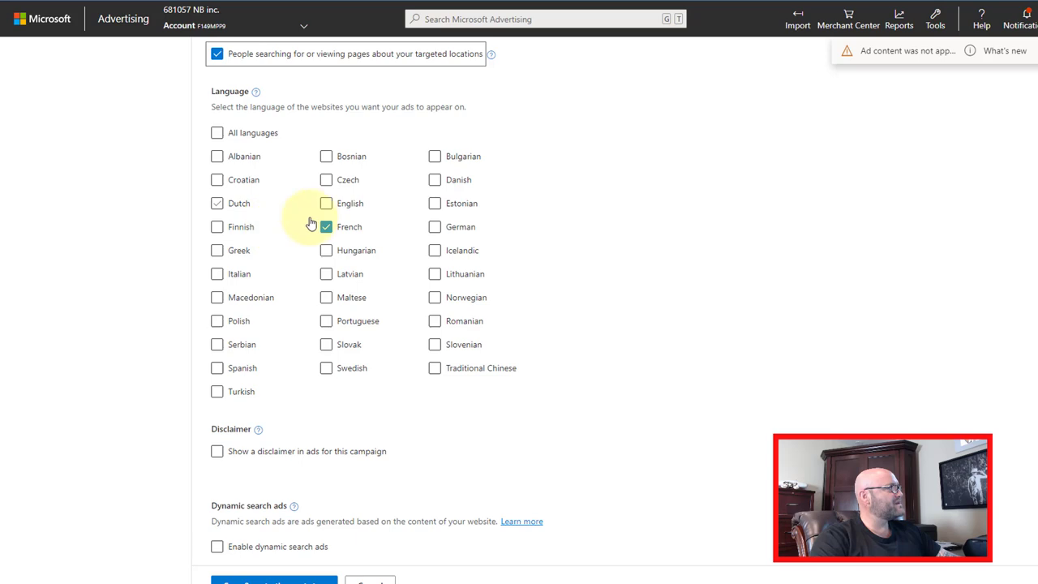
{"action": "left_click", "coordinate": [327, 228]}
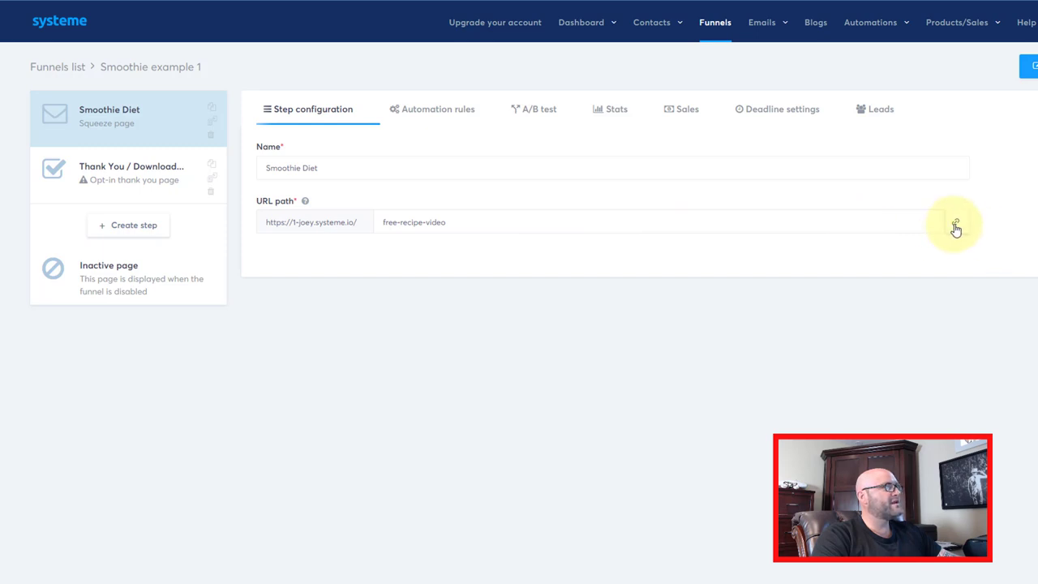
- Copy the free-recipe-video squeeze page URL from systeme.io and paste it as the ad group's website
{"action": "left_click", "coordinate": [956, 223]}
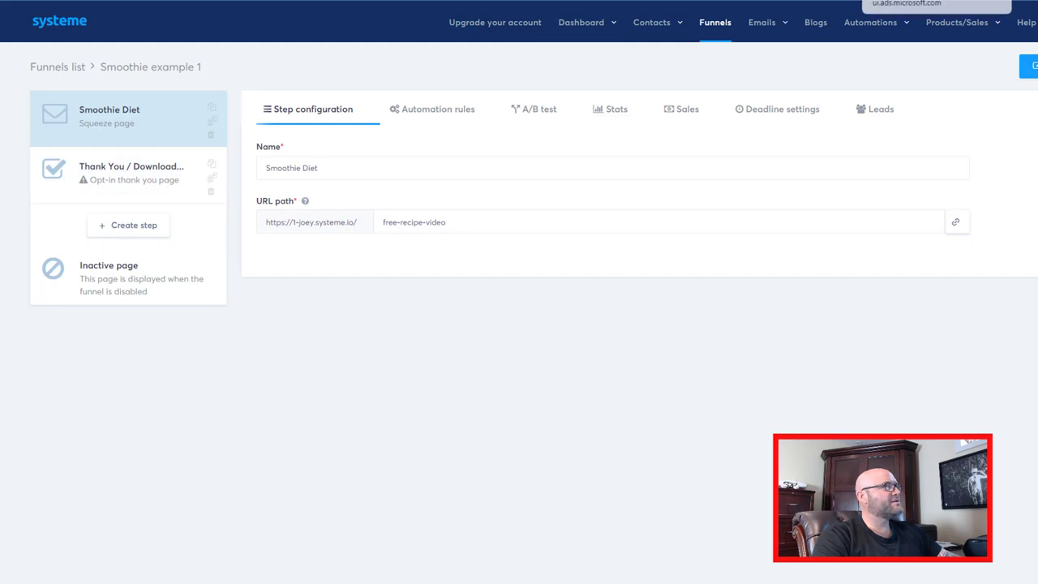
{"action": "left_click", "coordinate": [933, 3]}
{"action": "right_click", "coordinate": [237, 205]}
{"action": "left_click", "coordinate": [276, 298]}
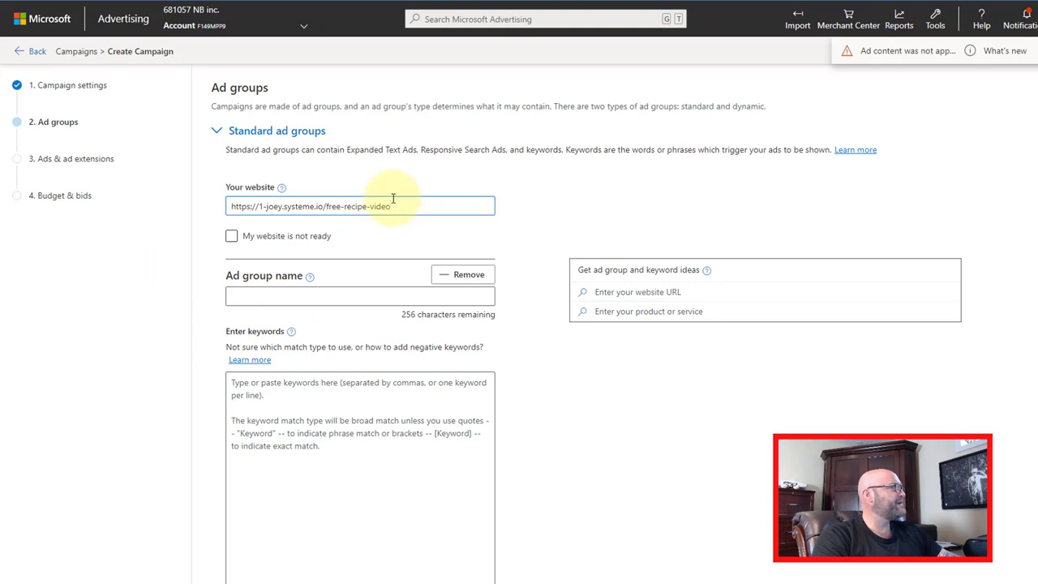
- Name the ad group '1' and bring up keyword ideas for the free-recipe-video page
{"action": "left_click", "coordinate": [229, 296]}
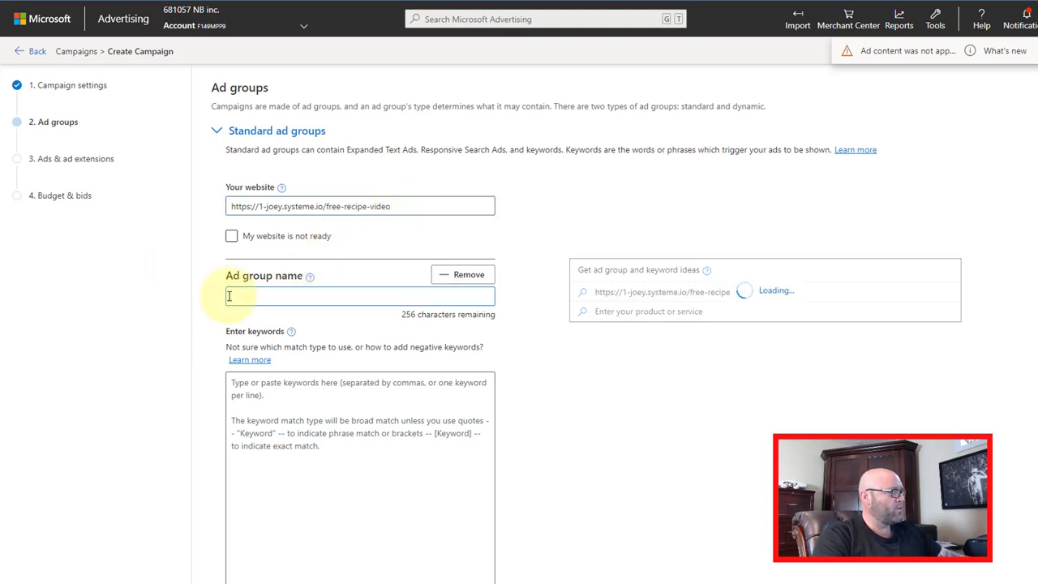
{"action": "type", "text": "1"}
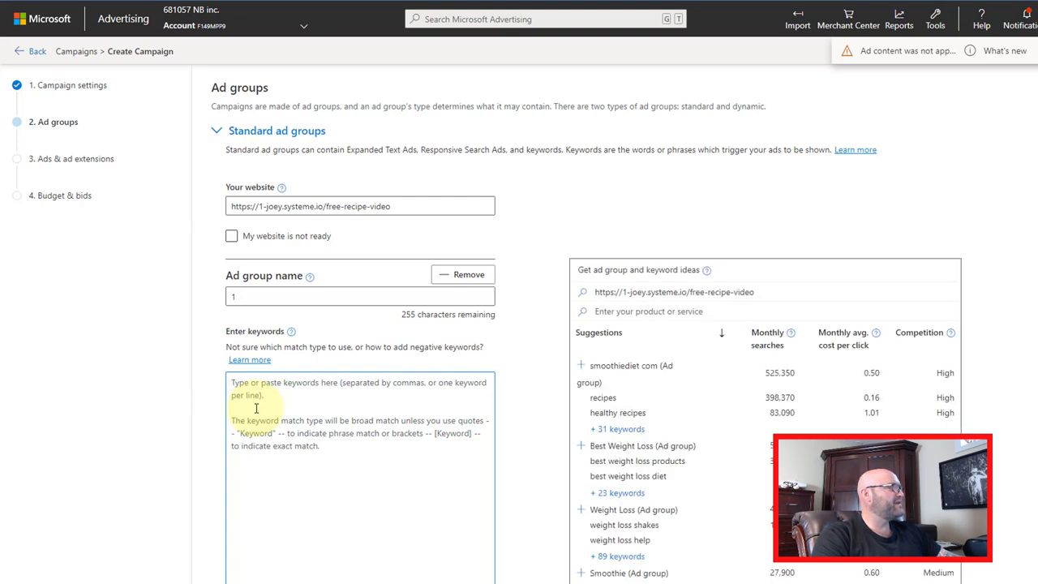
{"action": "scroll", "coordinate": [318, 212], "scroll_direction": "down", "scroll_amount": 1}
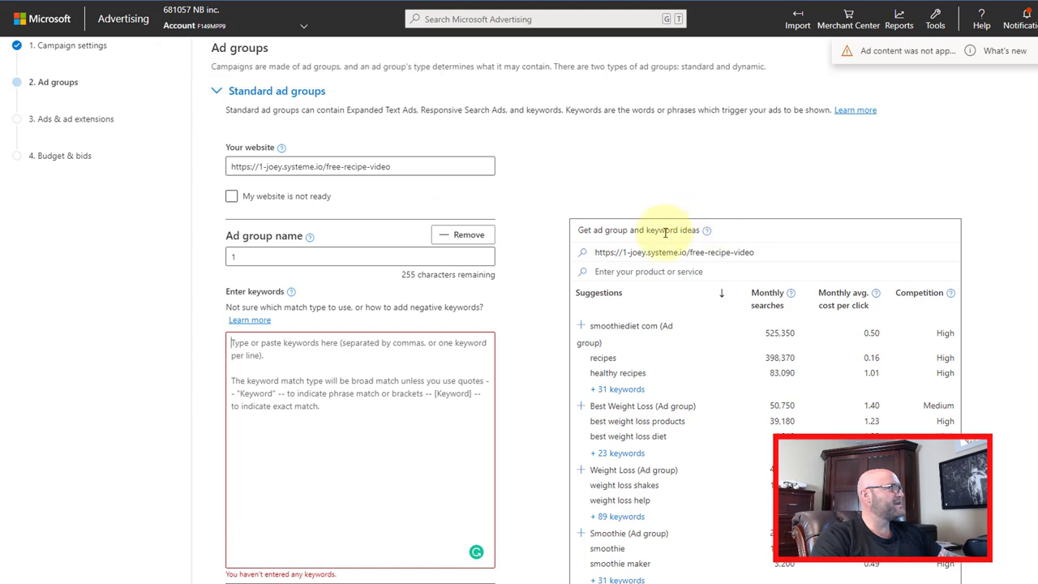
{"action": "scroll", "coordinate": [685, 344], "scroll_direction": "down", "scroll_amount": 3}
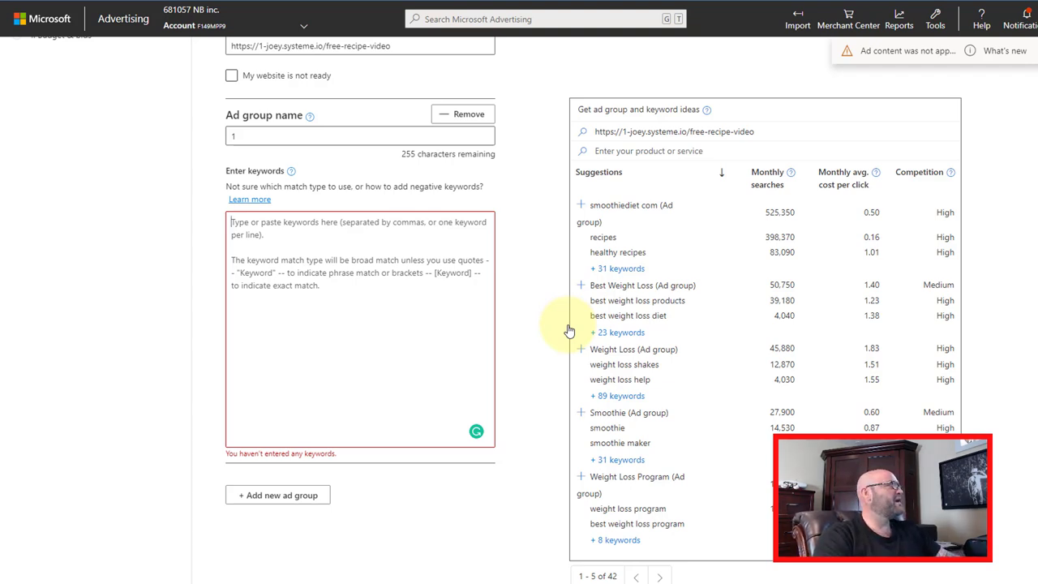
{"action": "left_click", "coordinate": [280, 228]}
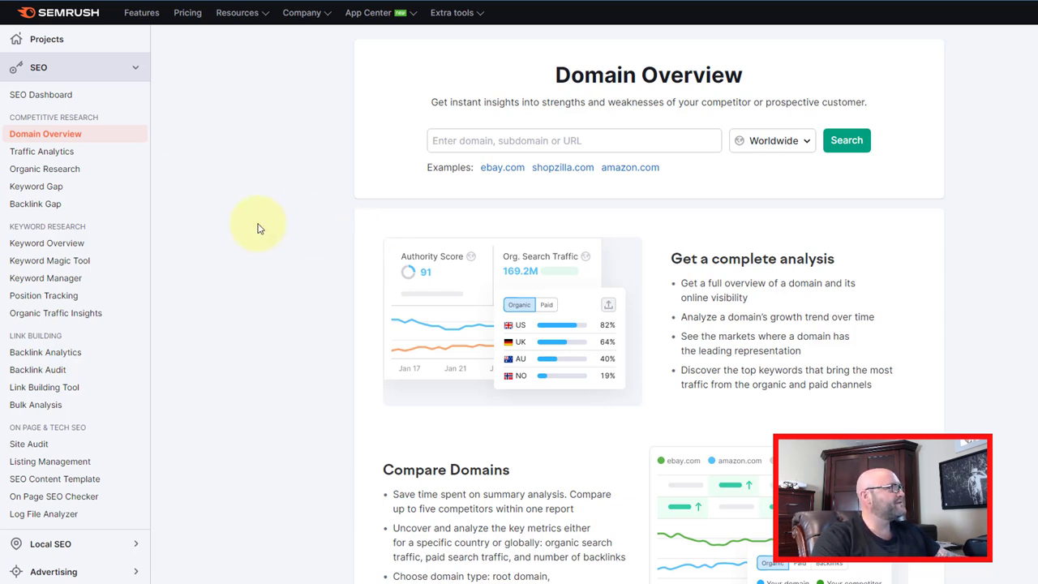
- Copy the smoothiediet.com sales page address and run SEMrush's Domain Overview on it
{"action": "left_click", "coordinate": [468, 140]}
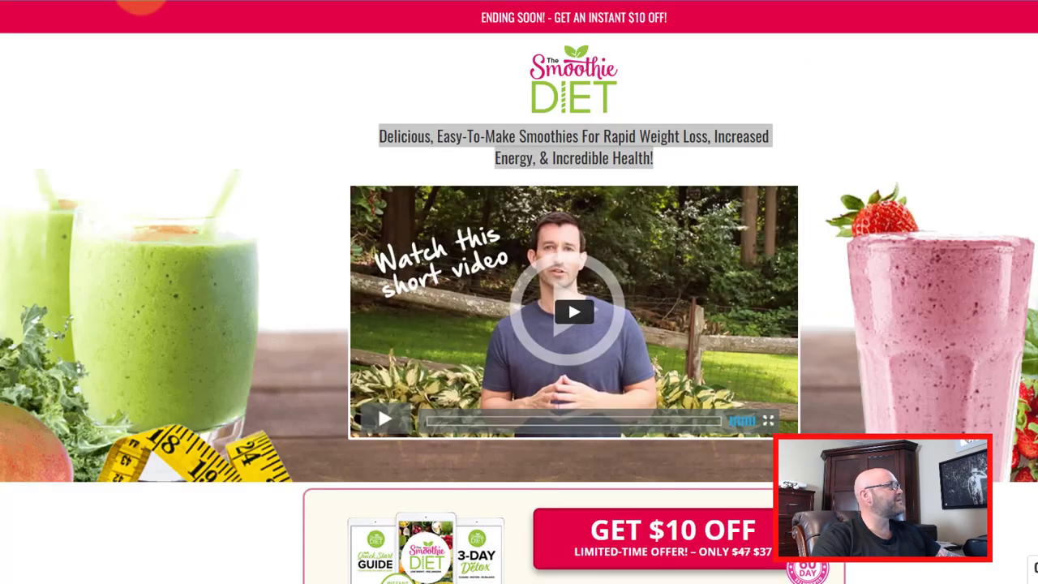
{"action": "right_click", "coordinate": [141, 2]}
{"action": "left_click", "coordinate": [168, 72]}
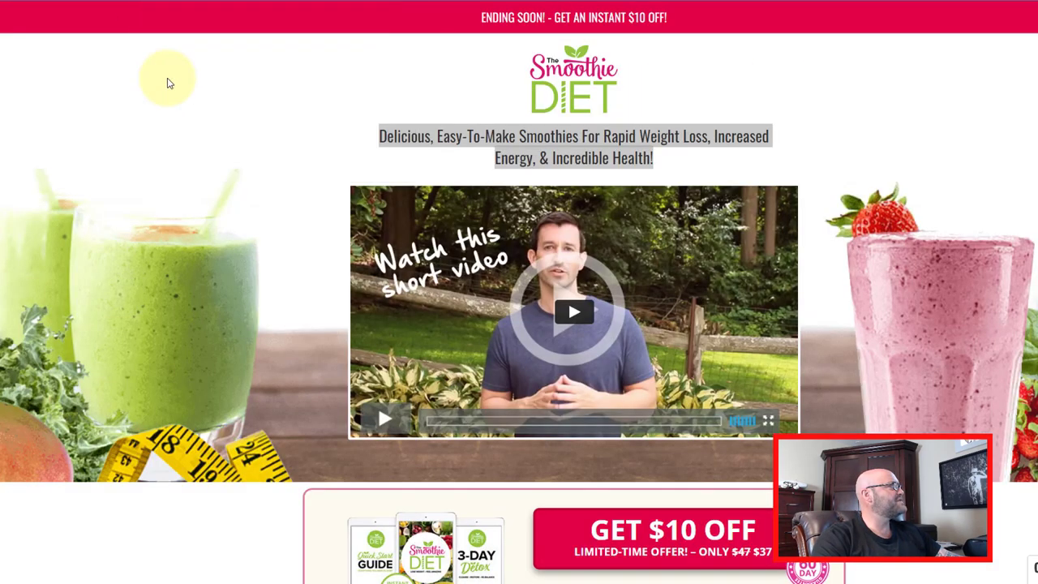
{"action": "left_click", "coordinate": [765, 2]}
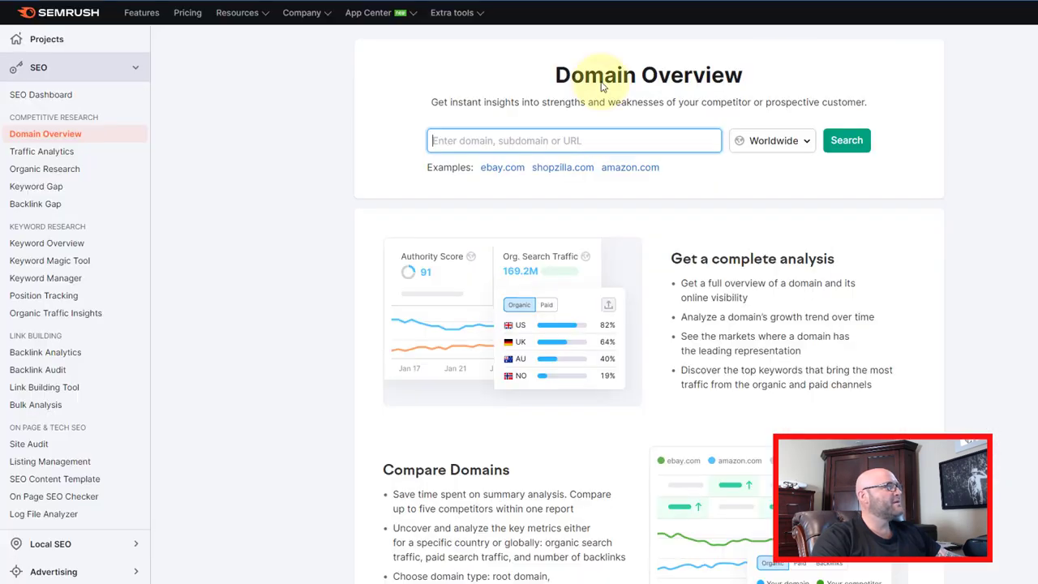
{"action": "right_click", "coordinate": [451, 138]}
{"action": "left_click", "coordinate": [482, 233]}
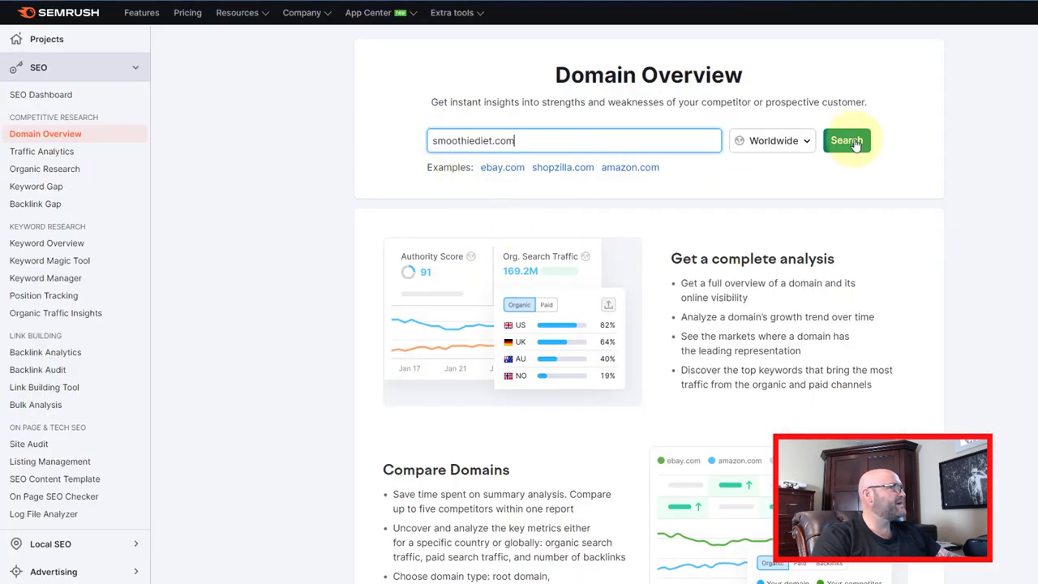
{"action": "left_click", "coordinate": [843, 142]}
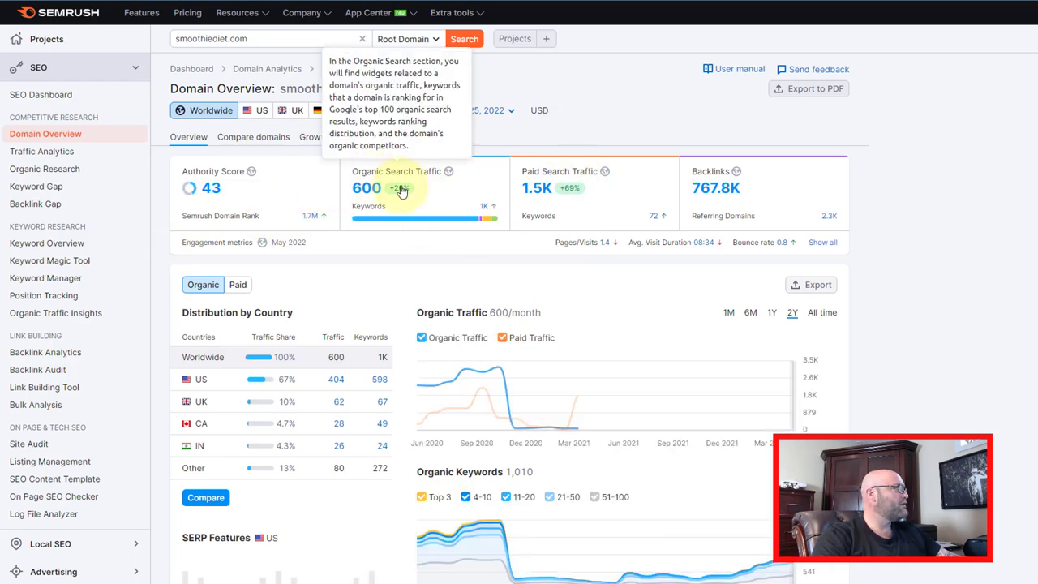
- Review the domain overview, then go through the Advertising Dashboard to Advertising Research
{"action": "scroll", "coordinate": [336, 369], "scroll_direction": "down", "scroll_amount": 1}
{"action": "scroll", "coordinate": [331, 364], "scroll_direction": "down", "scroll_amount": 2}
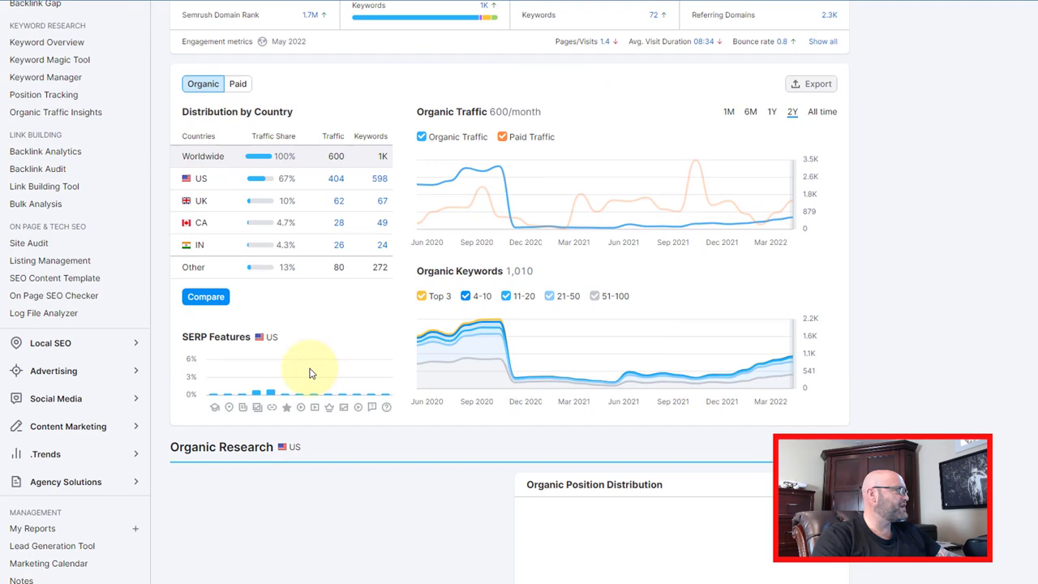
{"action": "scroll", "coordinate": [316, 370], "scroll_direction": "down", "scroll_amount": 5}
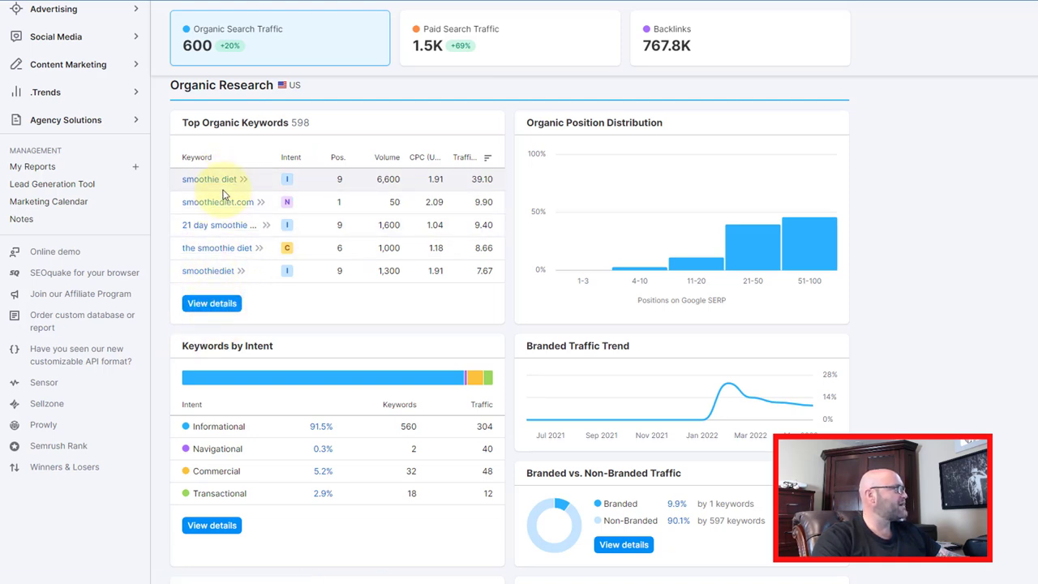
{"action": "scroll", "coordinate": [142, 276], "scroll_direction": "up", "scroll_amount": 3}
{"action": "scroll", "coordinate": [130, 260], "scroll_direction": "up", "scroll_amount": 1}
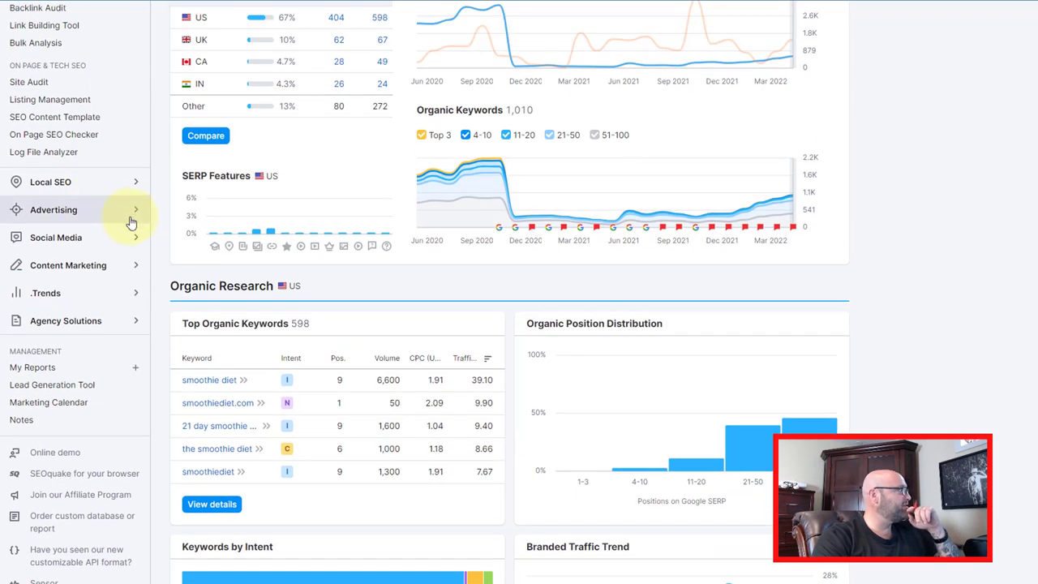
{"action": "scroll", "coordinate": [133, 215], "scroll_direction": "up", "scroll_amount": 2}
{"action": "left_click", "coordinate": [132, 215]}
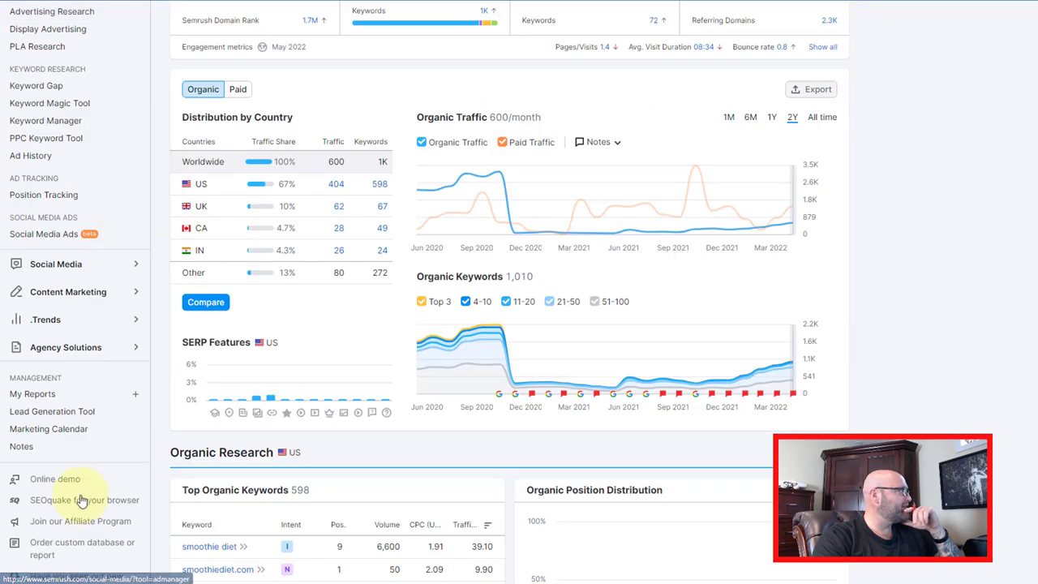
{"action": "scroll", "coordinate": [49, 243], "scroll_direction": "up", "scroll_amount": 2}
{"action": "left_click", "coordinate": [45, 121]}
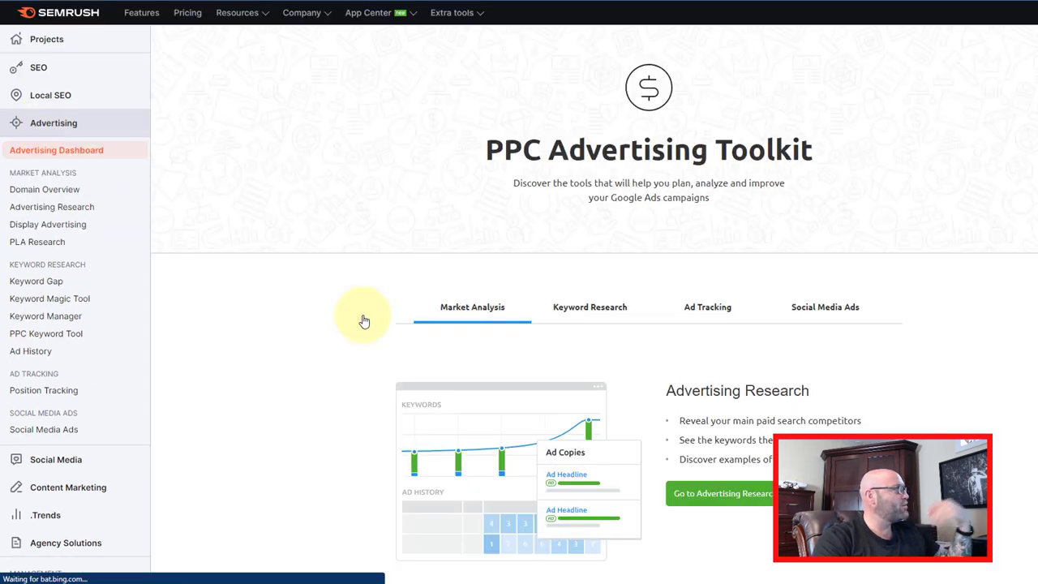
{"action": "scroll", "coordinate": [713, 438], "scroll_direction": "down", "scroll_amount": 1}
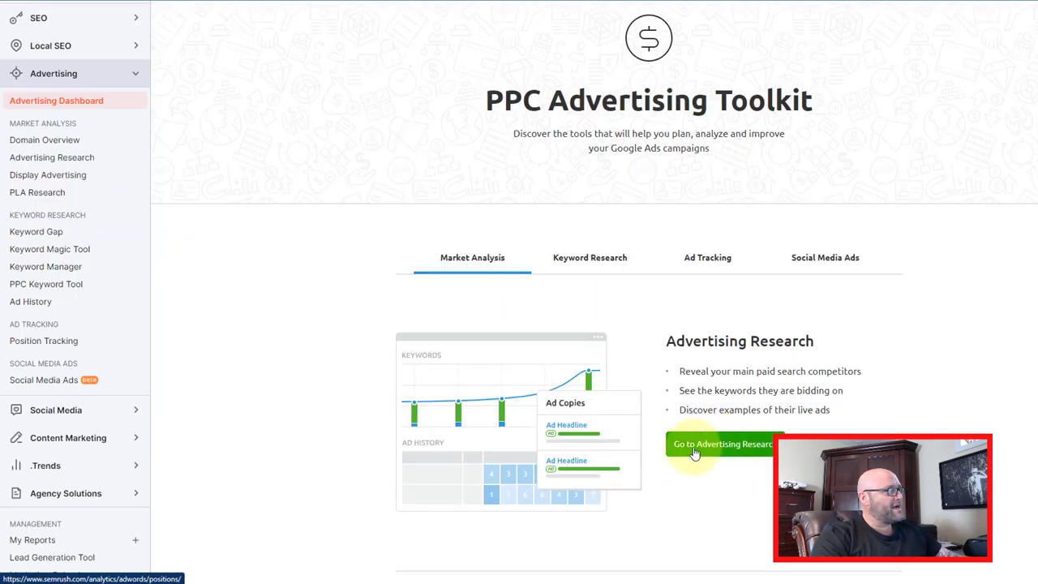
{"action": "left_click", "coordinate": [694, 446]}
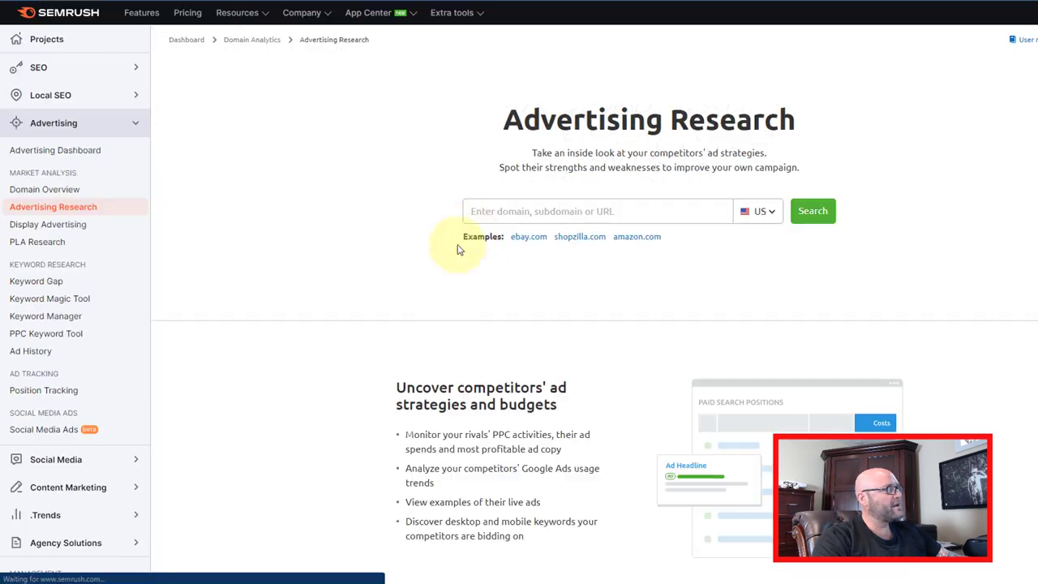
- Search smoothiediet.com in Advertising Research and view its 21 competitor ad copies
{"action": "right_click", "coordinate": [470, 210]}
{"action": "left_click", "coordinate": [521, 308]}
{"action": "key", "text": "Return"}
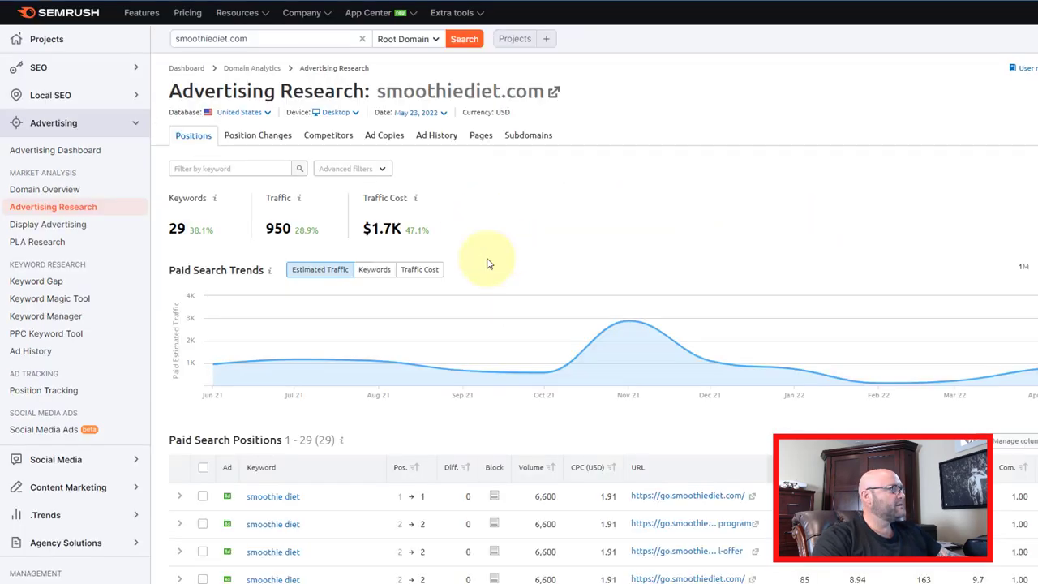
{"action": "scroll", "coordinate": [592, 319], "scroll_direction": "down", "scroll_amount": 2}
{"action": "scroll", "coordinate": [592, 322], "scroll_direction": "down", "scroll_amount": 6}
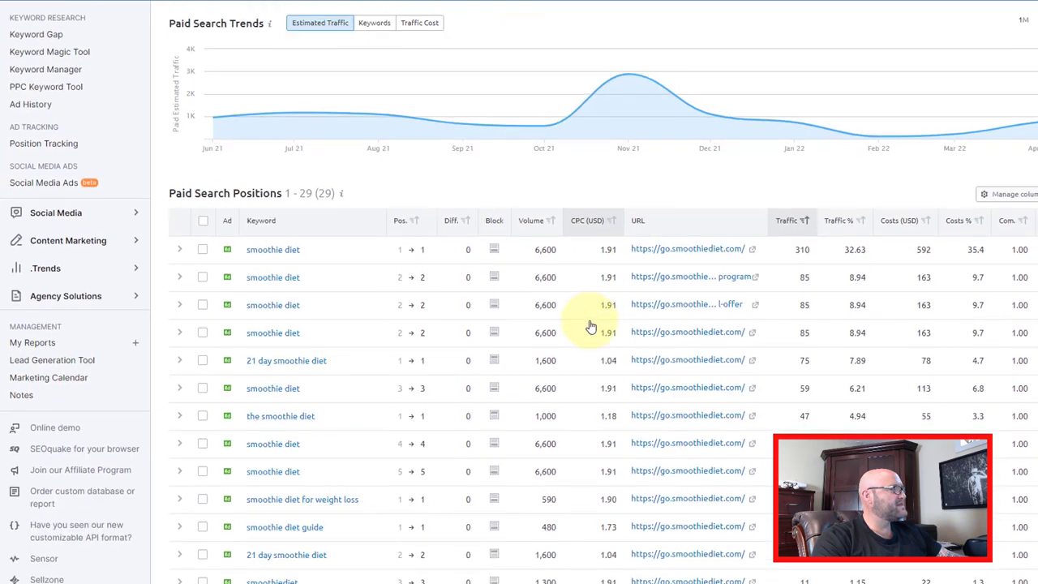
{"action": "scroll", "coordinate": [536, 342], "scroll_direction": "down", "scroll_amount": 3}
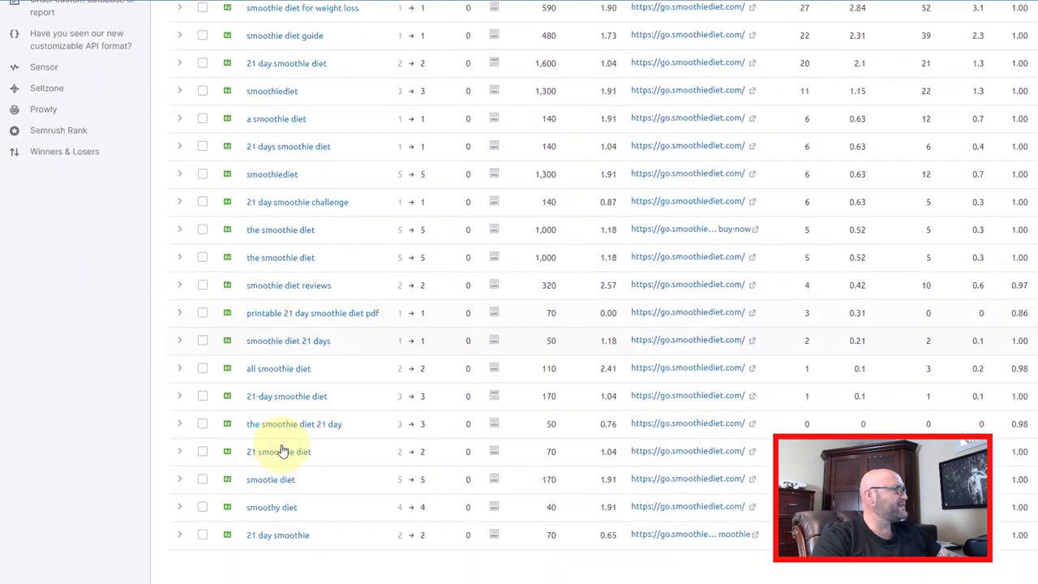
{"action": "scroll", "coordinate": [339, 447], "scroll_direction": "up", "scroll_amount": 11}
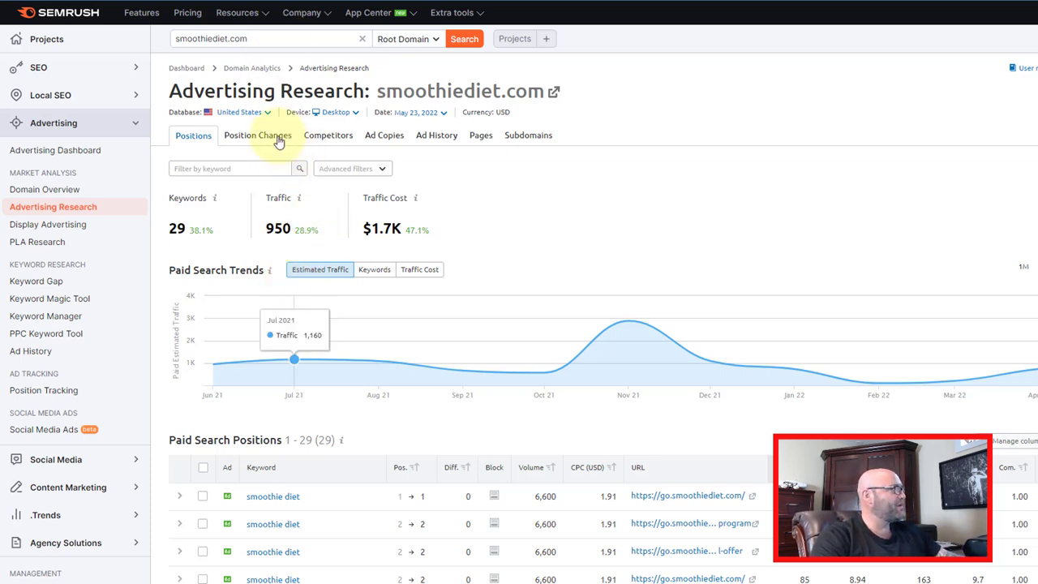
{"action": "left_click", "coordinate": [386, 140]}
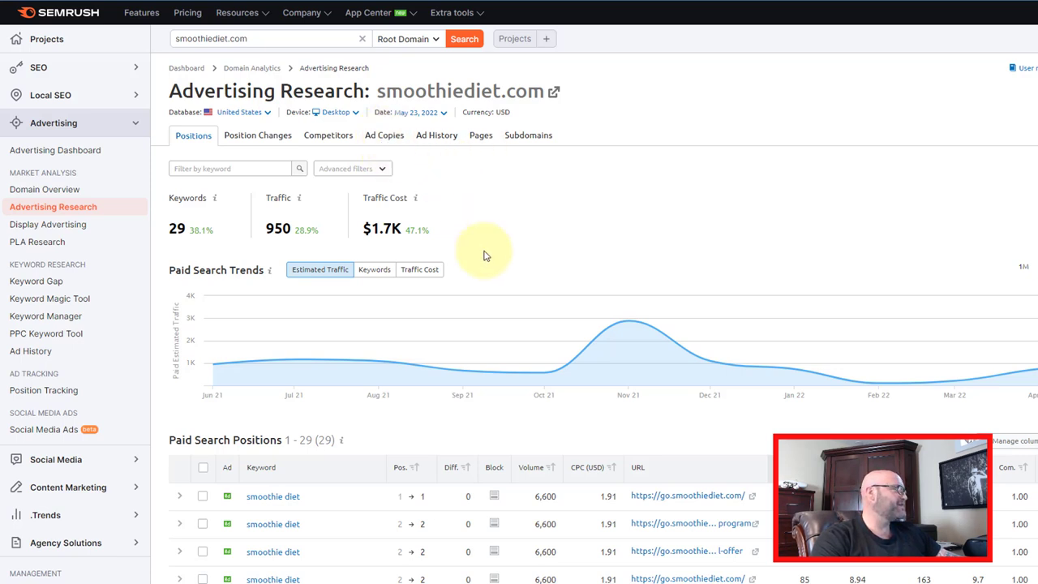
{"action": "left_click", "coordinate": [378, 137]}
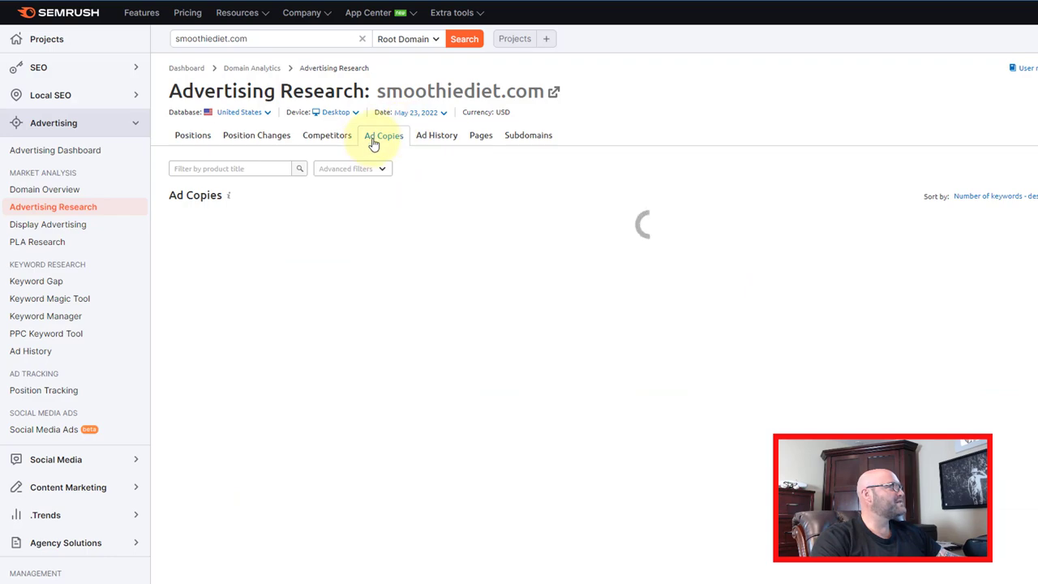
{"action": "scroll", "coordinate": [690, 373], "scroll_direction": "down", "scroll_amount": 1}
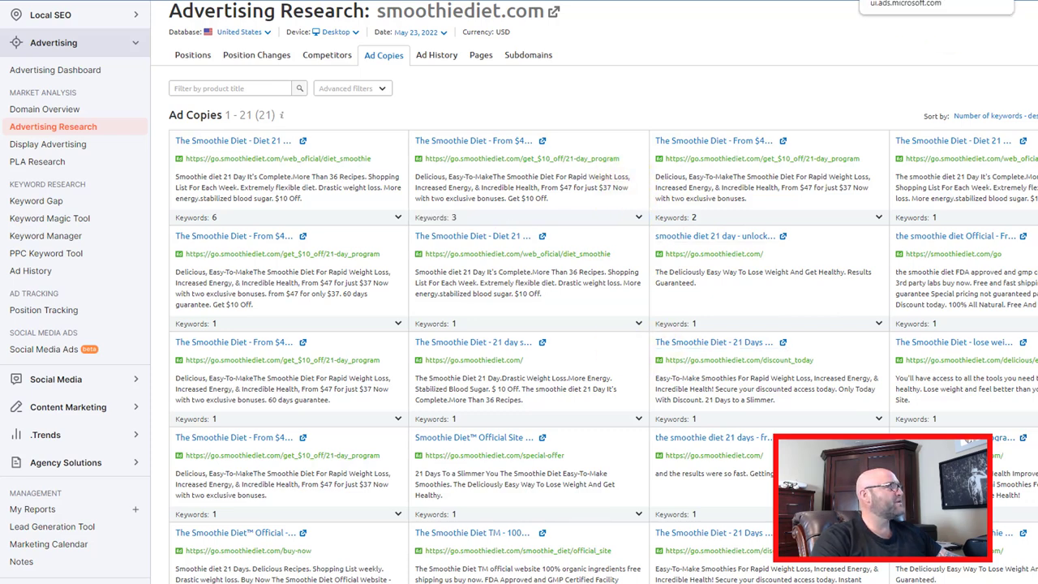
{"action": "left_click", "coordinate": [907, 0]}
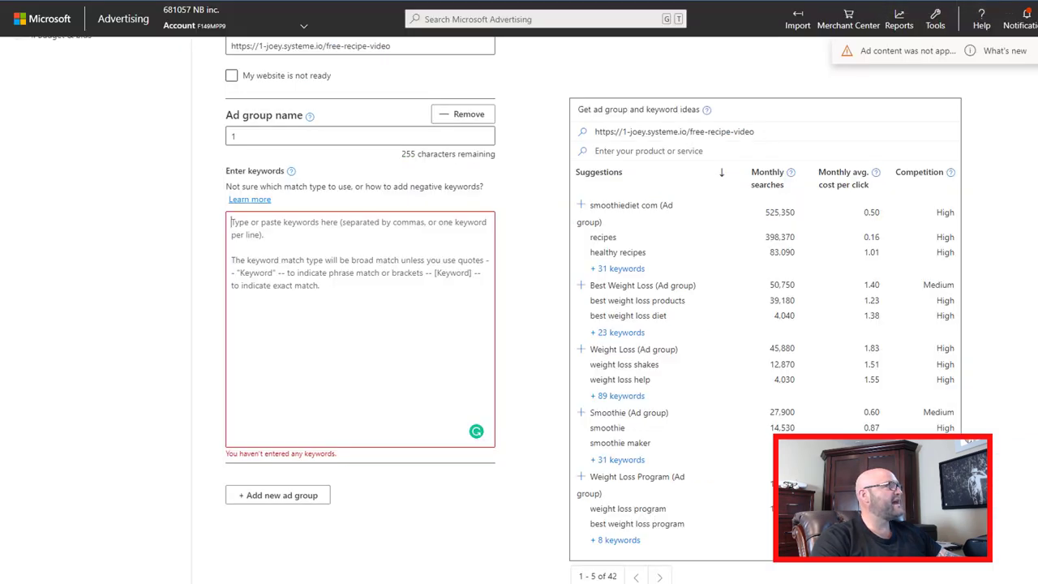
- Add the keyword 'smoothie diet' to ad group 1 and save to continue to ads
{"action": "left_click", "coordinate": [328, 262]}
{"action": "type", "text": "smoothie diet"}
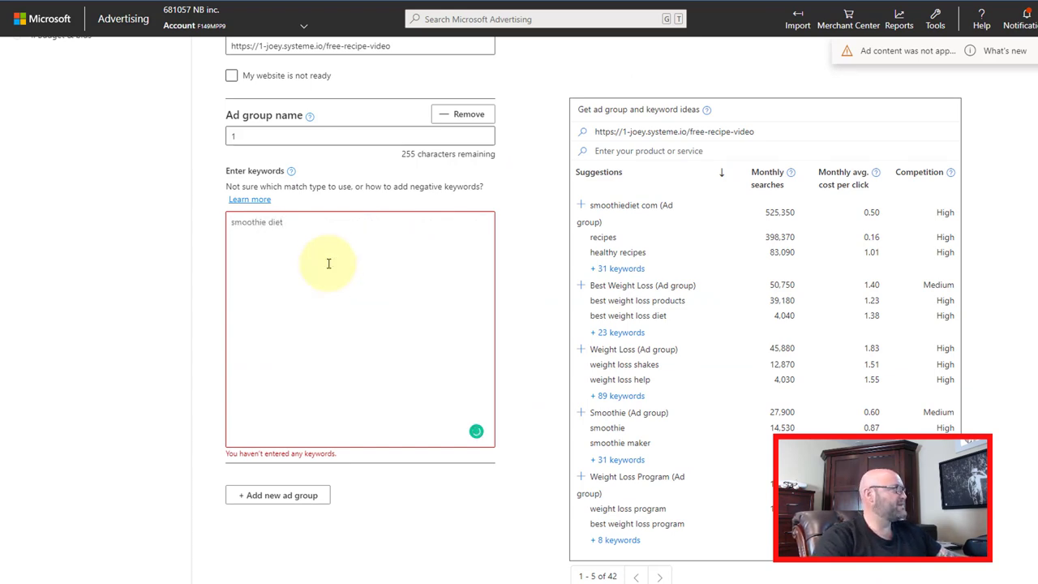
{"action": "scroll", "coordinate": [238, 578], "scroll_direction": "down", "scroll_amount": 2}
{"action": "scroll", "coordinate": [255, 206], "scroll_direction": "down", "scroll_amount": 1}
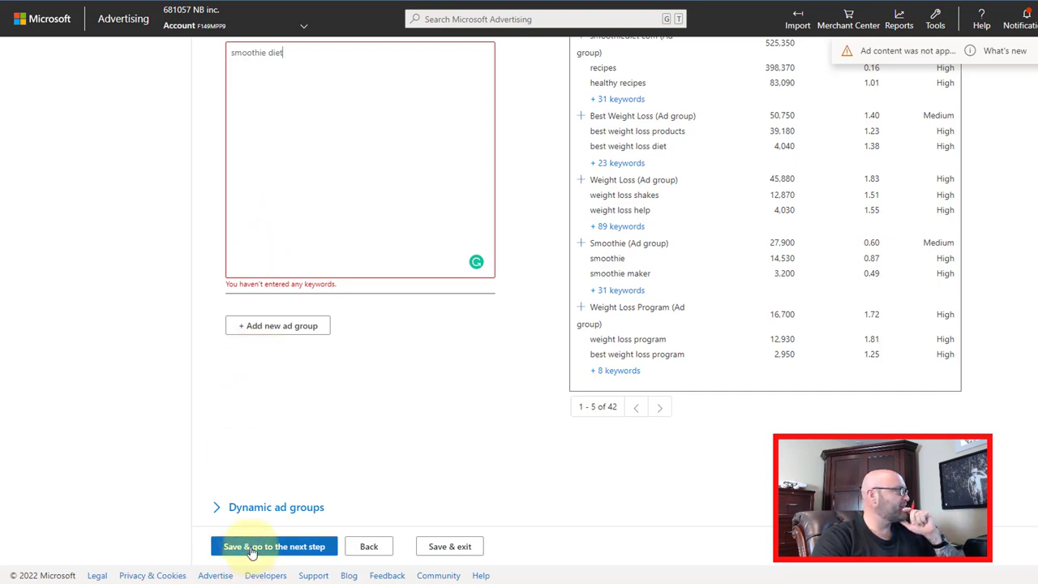
{"action": "left_click", "coordinate": [252, 548]}
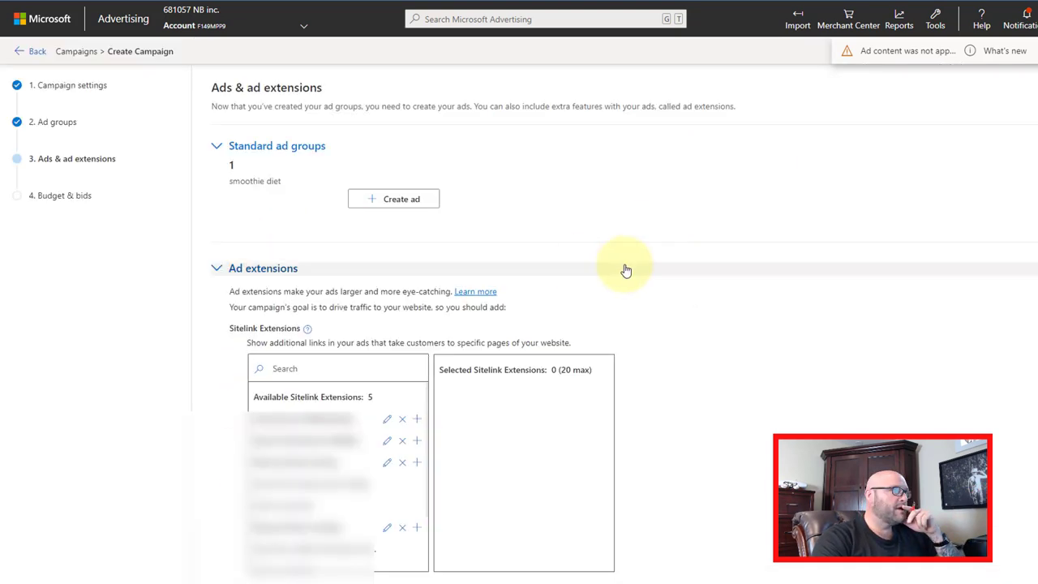
- Create a new ad for ad group 1 with the ad type set to Expanded text ad
{"action": "left_click", "coordinate": [403, 199]}
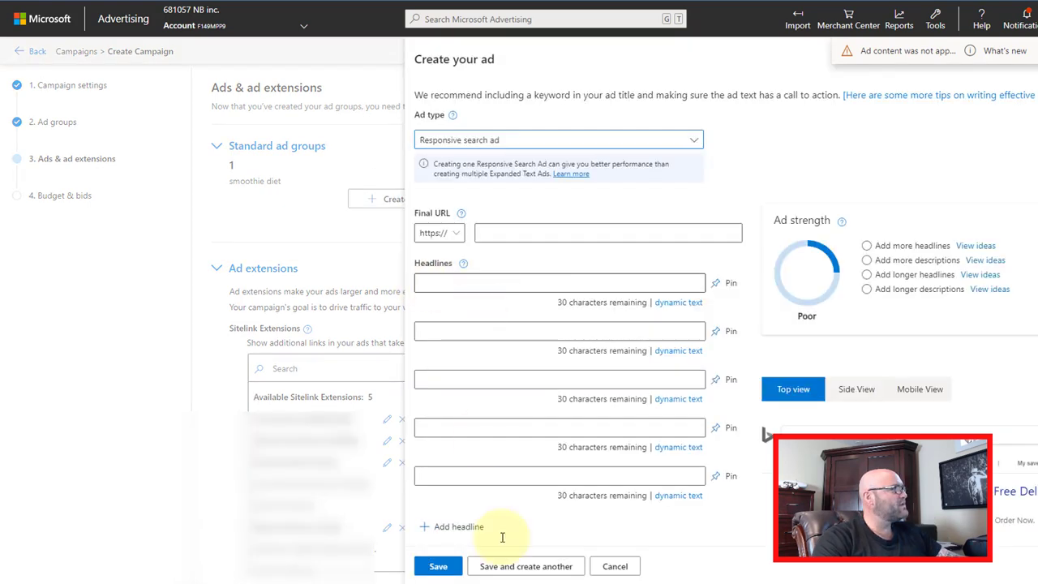
{"action": "left_click", "coordinate": [486, 284]}
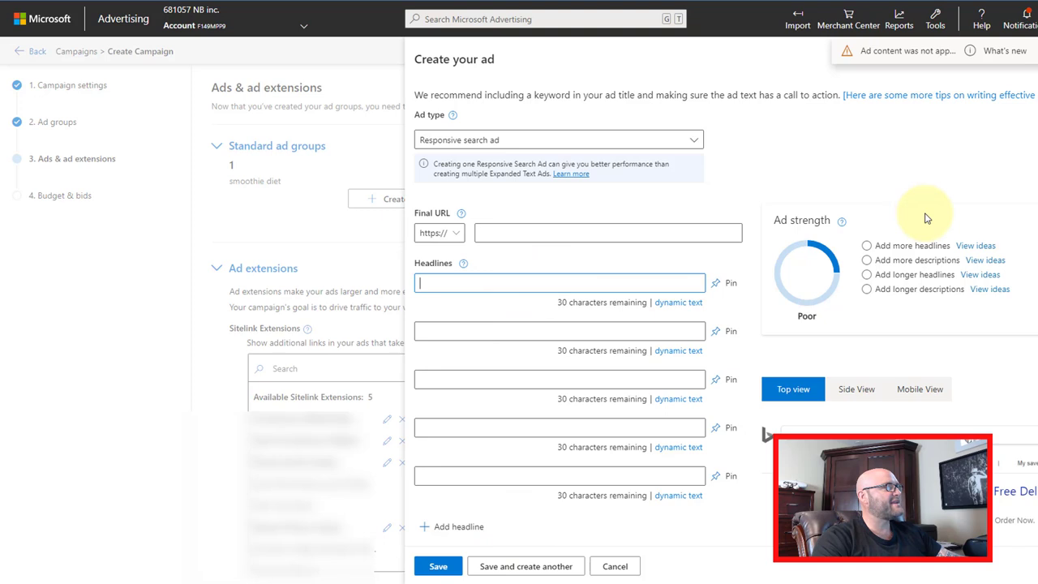
{"action": "left_click", "coordinate": [534, 150]}
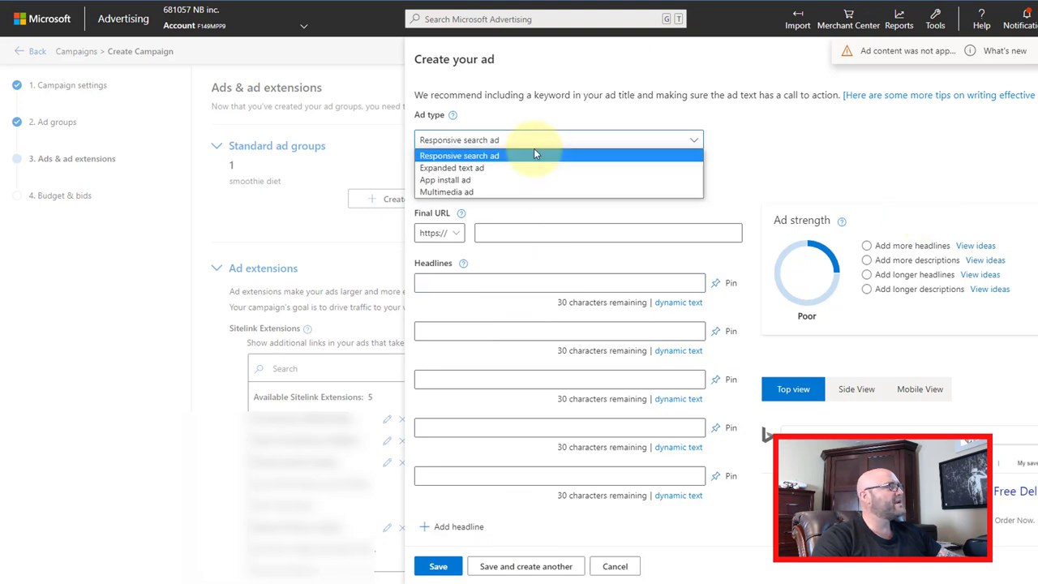
{"action": "left_click", "coordinate": [459, 169]}
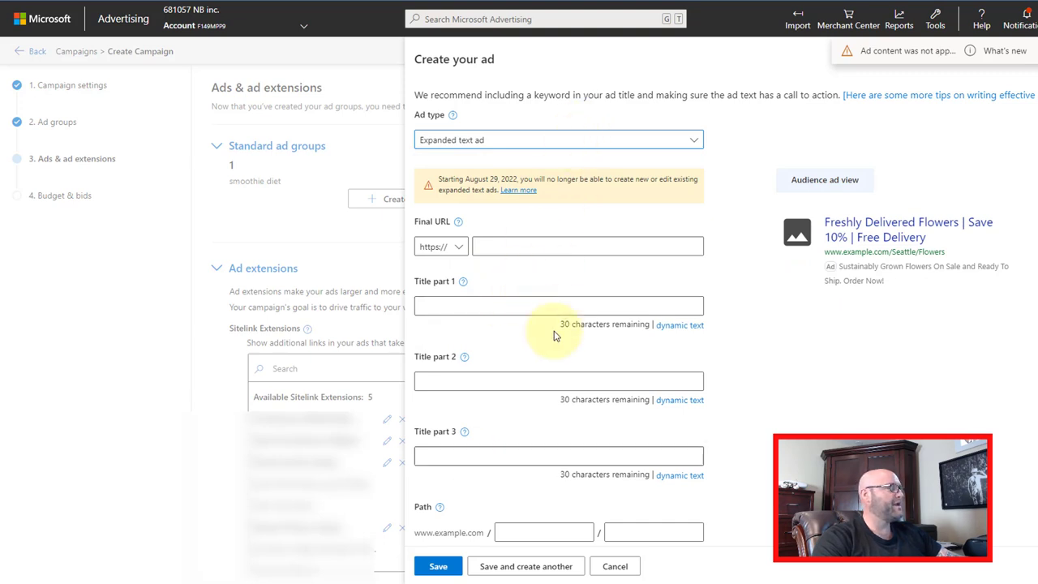
{"action": "scroll", "coordinate": [589, 473], "scroll_direction": "down", "scroll_amount": 3}
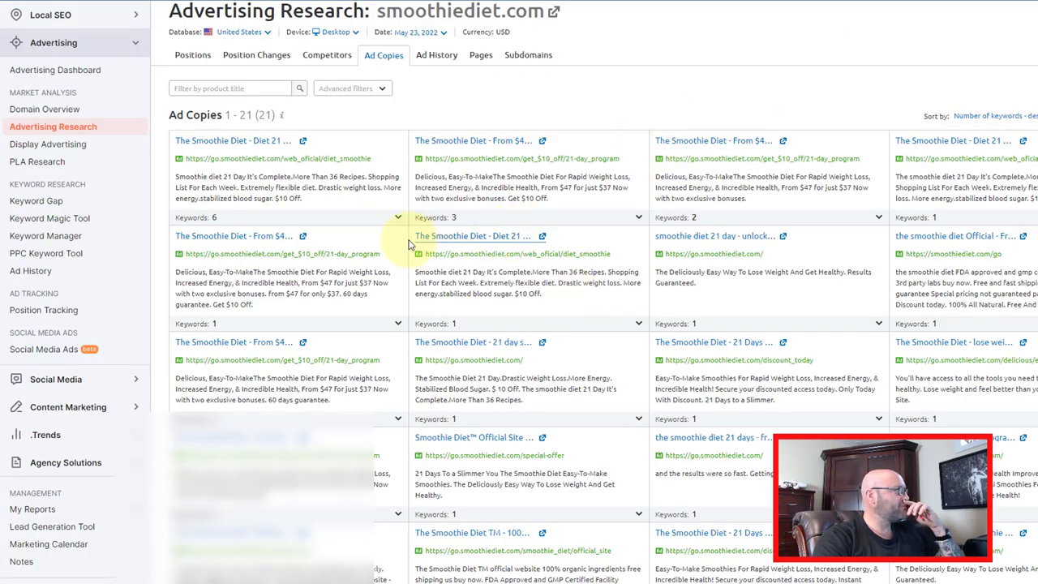
- Copy a competitor ad's title from SEMrush and return to the Create your ad form
{"action": "left_click_drag", "start_coordinate": [413, 235], "coordinate": [521, 235]}
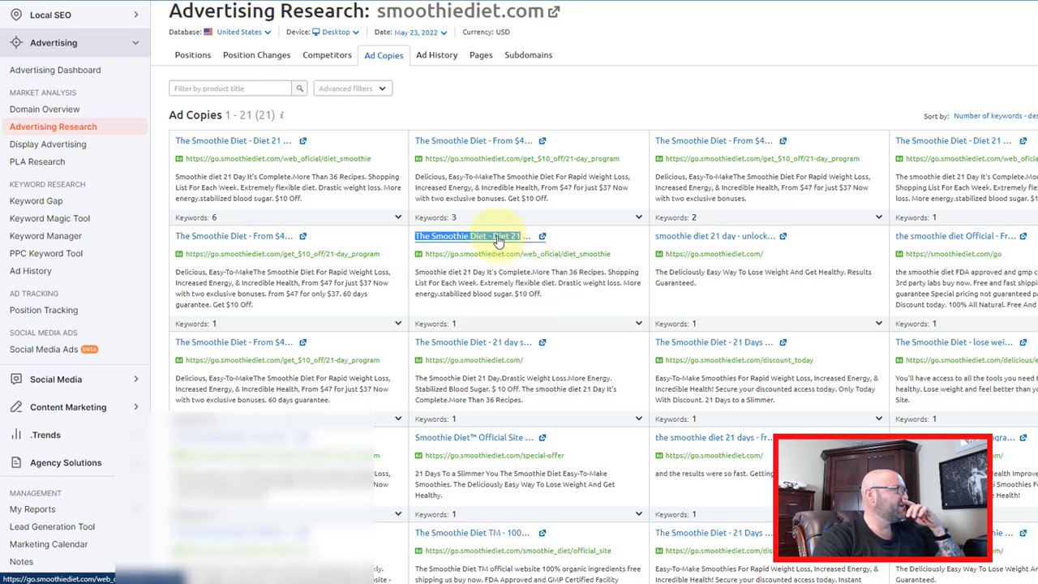
{"action": "right_click", "coordinate": [501, 242]}
{"action": "left_click", "coordinate": [494, 327]}
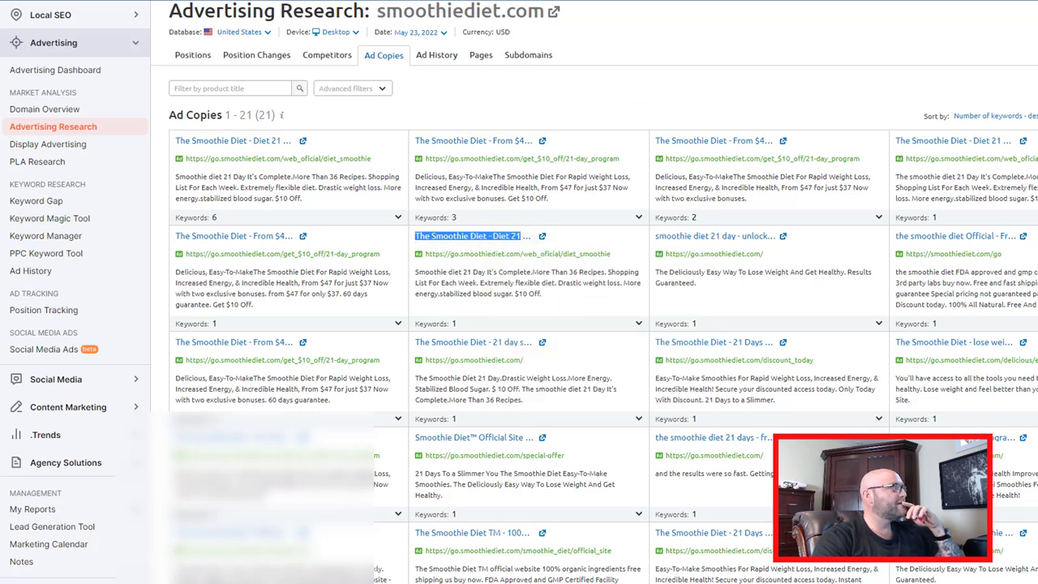
{"action": "key", "text": "alt+Tab"}
{"action": "left_click", "coordinate": [440, 144]}
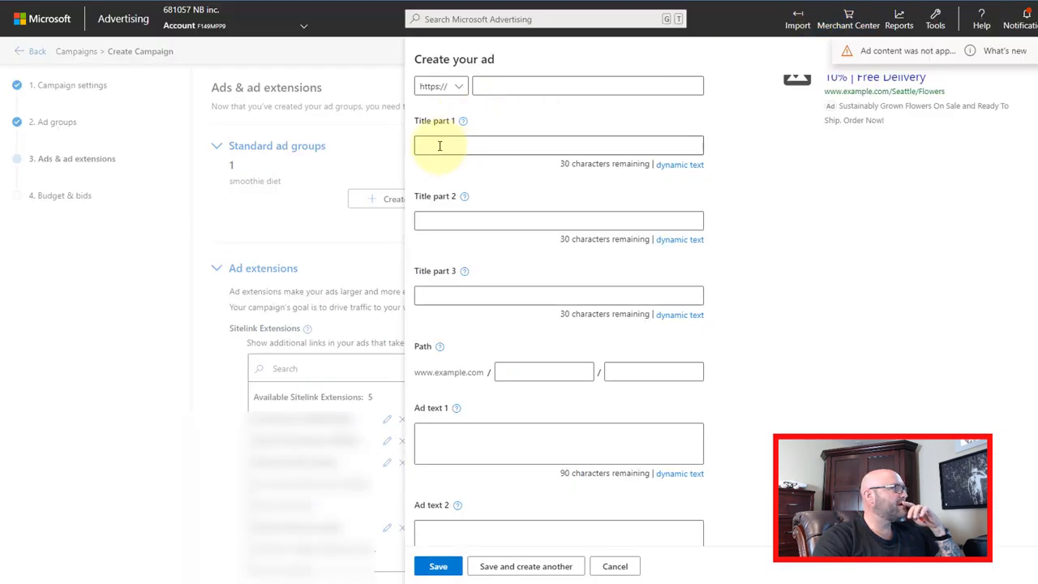
- Set the ad titles to 'The Smoothie Diet - 21 Days' and 'Easiest Way to Lose Weight'
{"action": "key", "text": "ctrl+v"}
{"action": "left_click_drag", "start_coordinate": [489, 146], "coordinate": [569, 148]}
{"action": "type", "text": "-"}
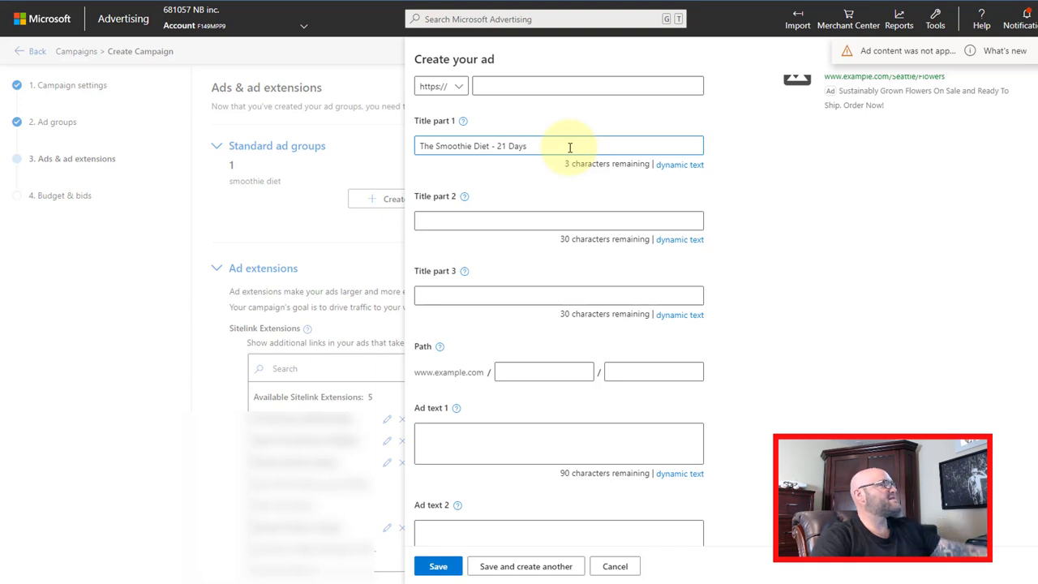
{"action": "left_click", "coordinate": [443, 219]}
{"action": "type", "text": "Easiest Way tio"}
{"action": "key", "text": "BackSpace"}
{"action": "type", "text": "o "}
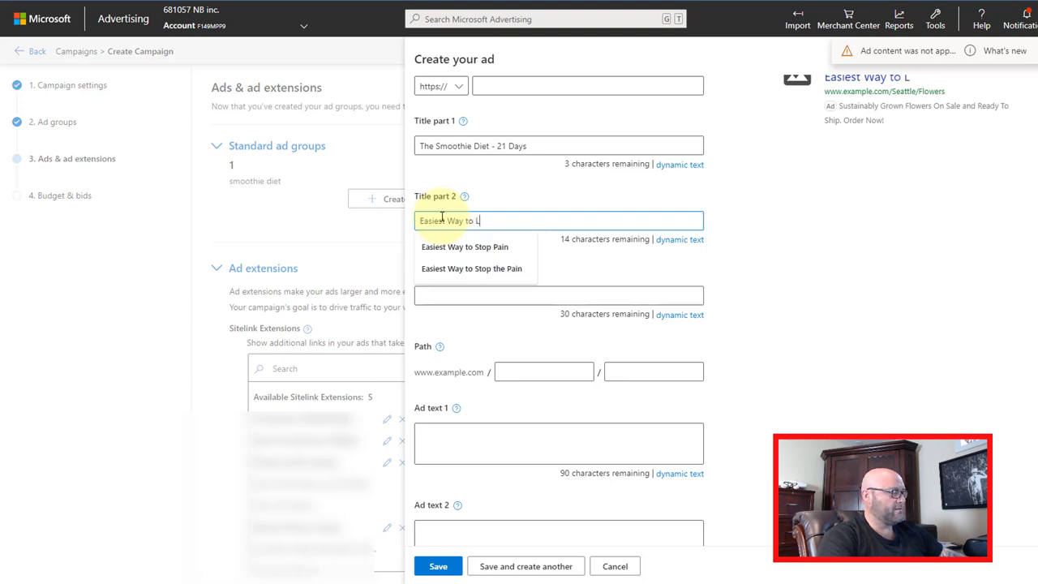
{"action": "type", "text": "Lose Weig"}
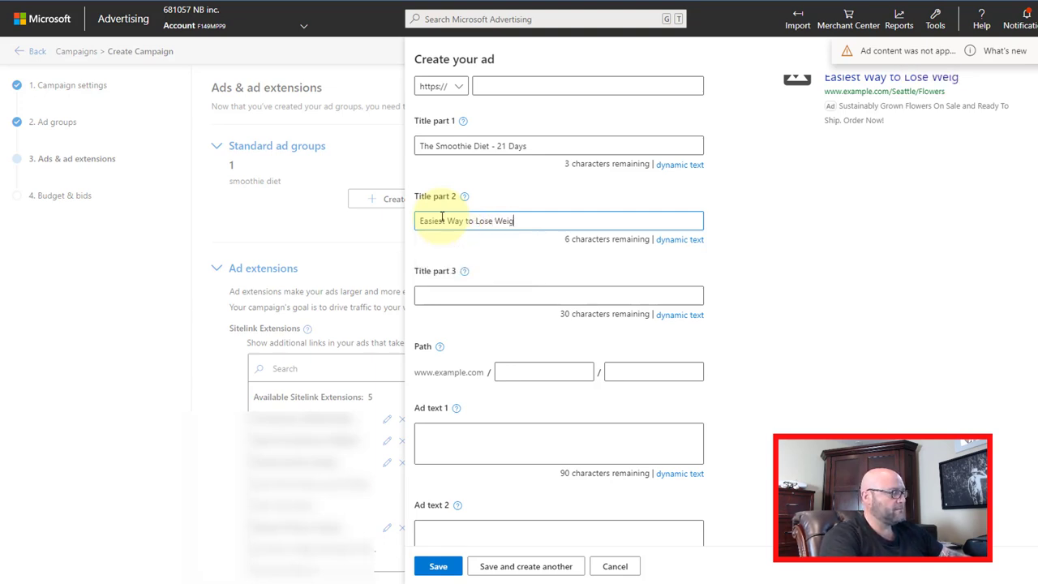
{"action": "type", "text": "ht"}
- Paste the smoothie weight-loss description into Ad text 1 and reword its opening to 'Learn About'
{"action": "left_click", "coordinate": [436, 434]}
{"action": "key", "text": "ctrl+v"}
{"action": "double_click", "coordinate": [434, 434]}
{"action": "type", "text": "Learn A"}
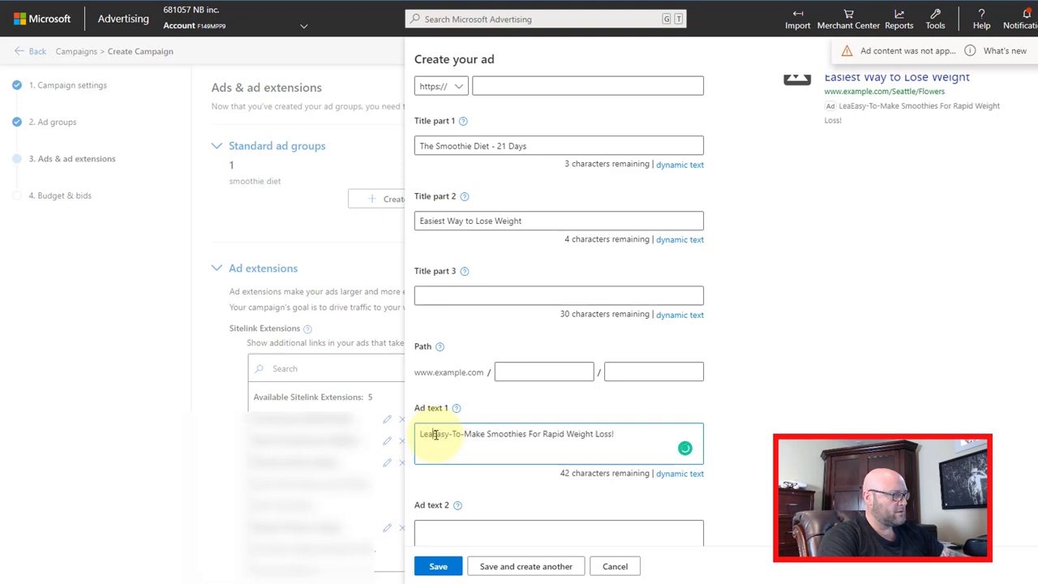
{"action": "type", "text": "bout"}
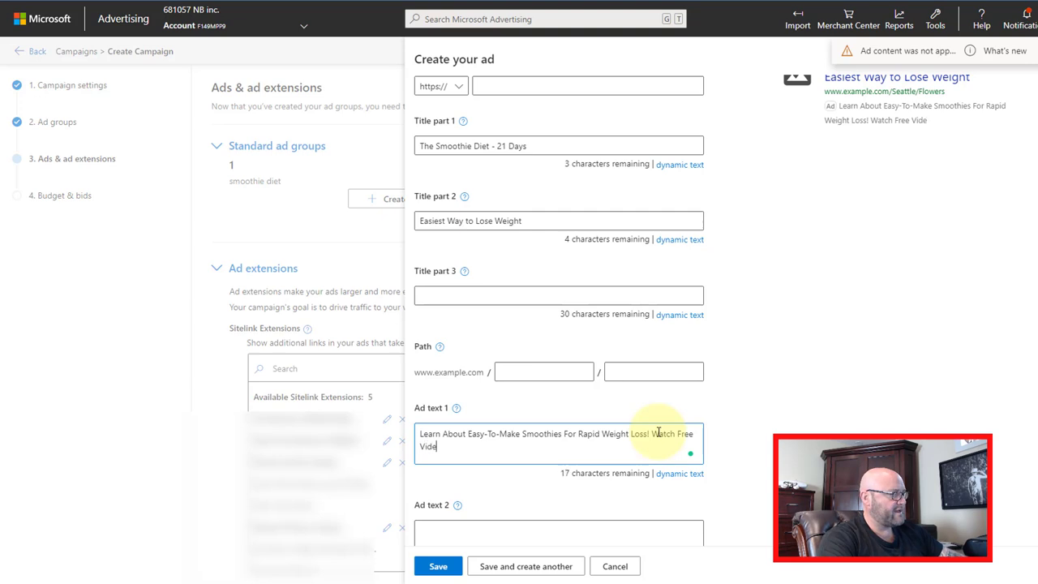
{"action": "type", "text": "o"}
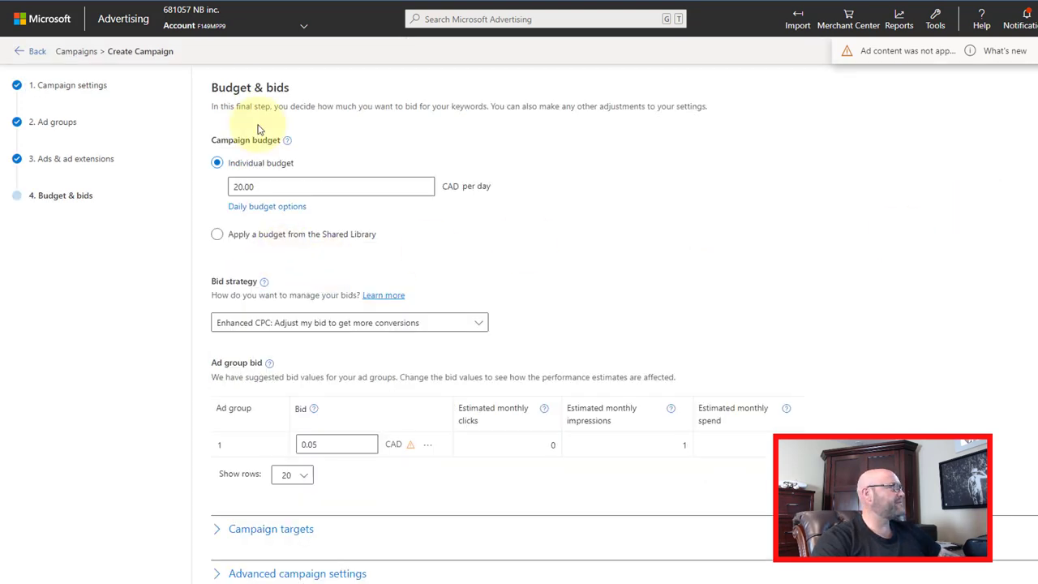
- Raise ad group 1's bid from 0.05 to 0.25 CAD and expand Campaign targets to see device targeting
{"action": "left_click_drag", "start_coordinate": [228, 87], "coordinate": [276, 88]}
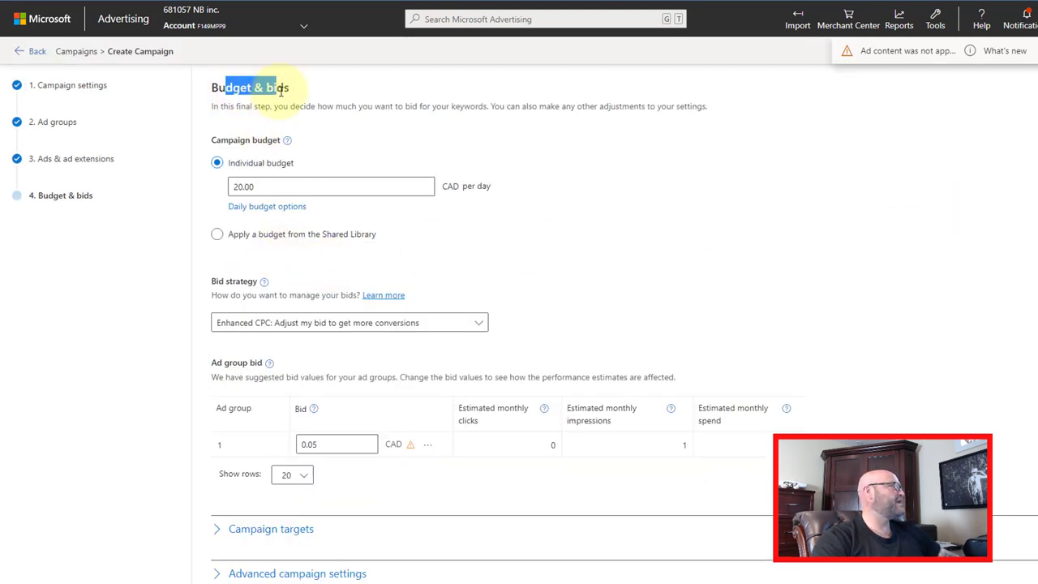
{"action": "scroll", "coordinate": [568, 235], "scroll_direction": "down", "scroll_amount": 2}
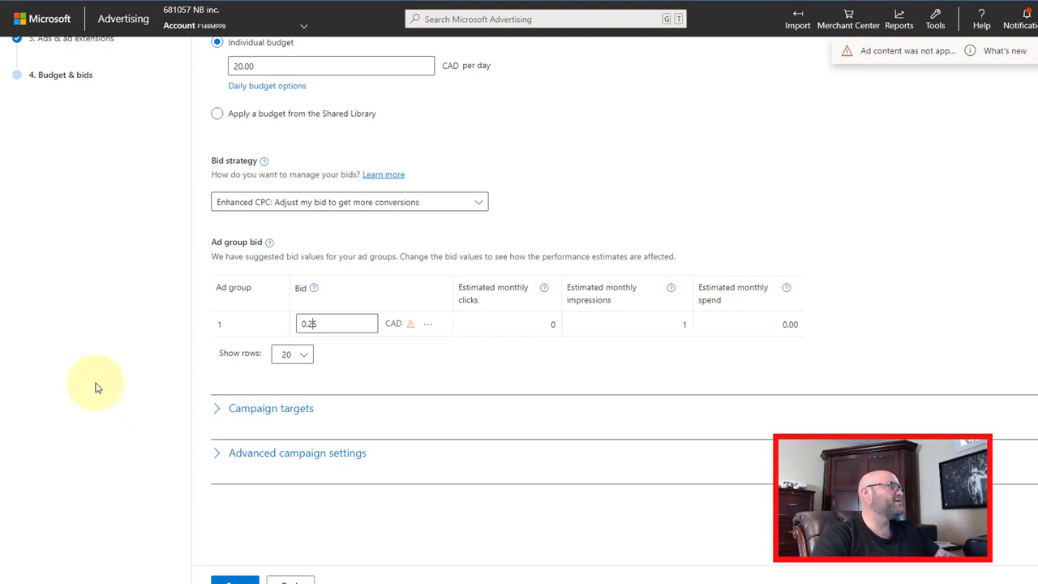
{"action": "left_click", "coordinate": [220, 411]}
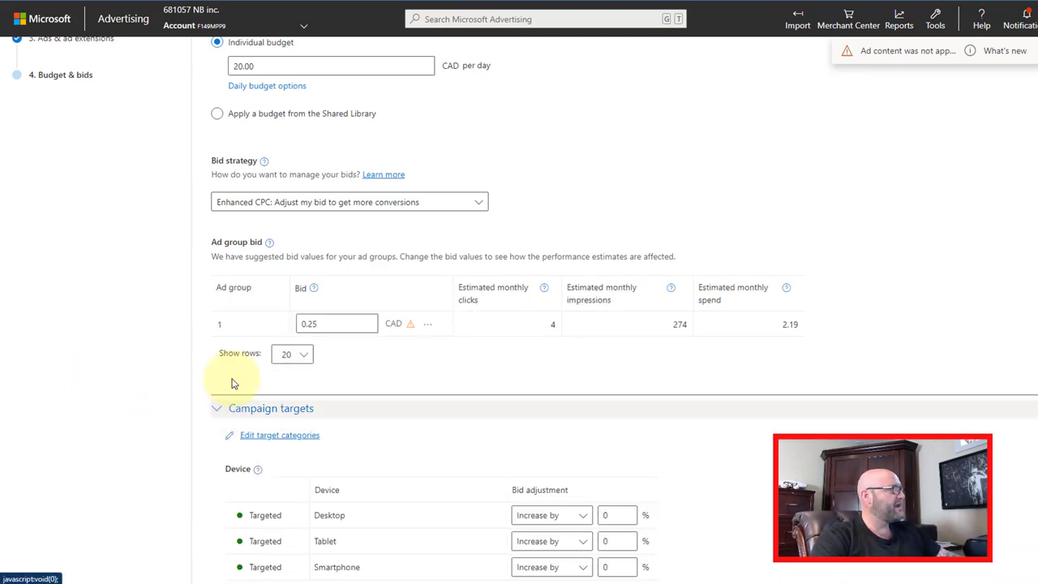
{"action": "scroll", "coordinate": [266, 364], "scroll_direction": "down", "scroll_amount": 3}
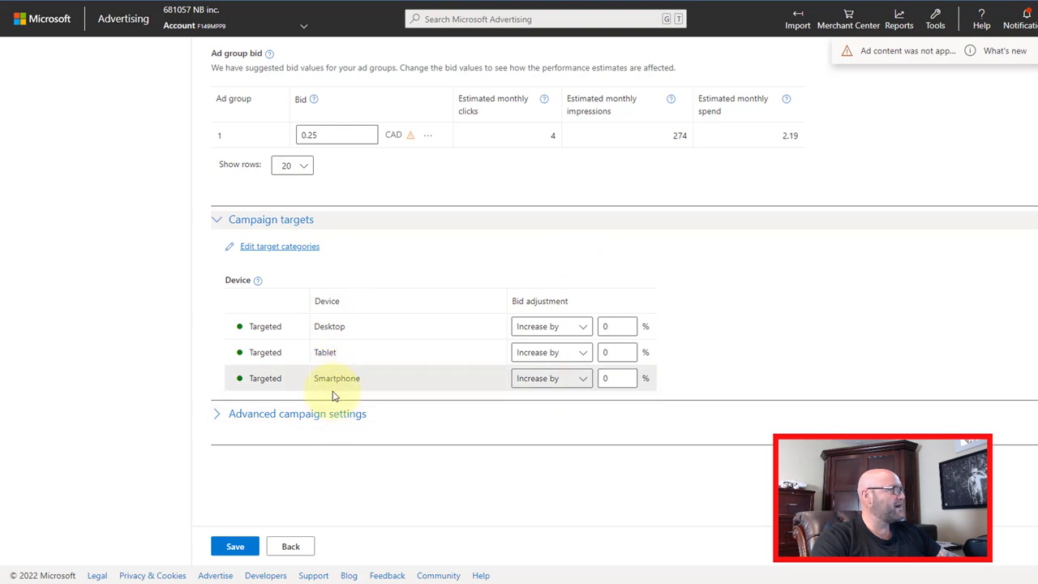
{"action": "left_click_drag", "start_coordinate": [332, 378], "coordinate": [379, 379]}
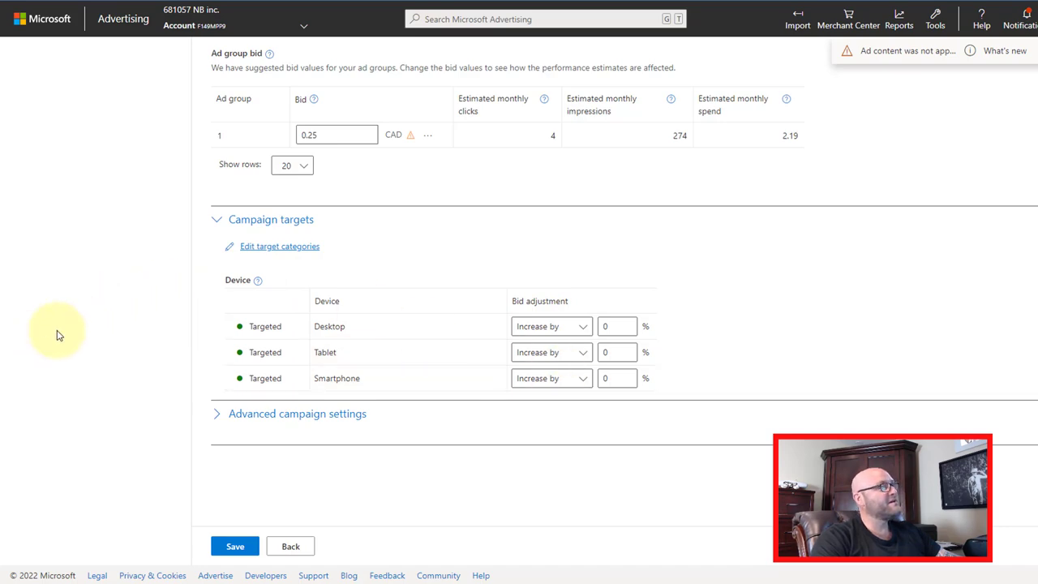
- Under Advanced campaign settings, keep Ad distribution set to 'All search networks'
{"action": "left_click", "coordinate": [217, 417]}
{"action": "scroll", "coordinate": [132, 417], "scroll_direction": "down", "scroll_amount": 5}
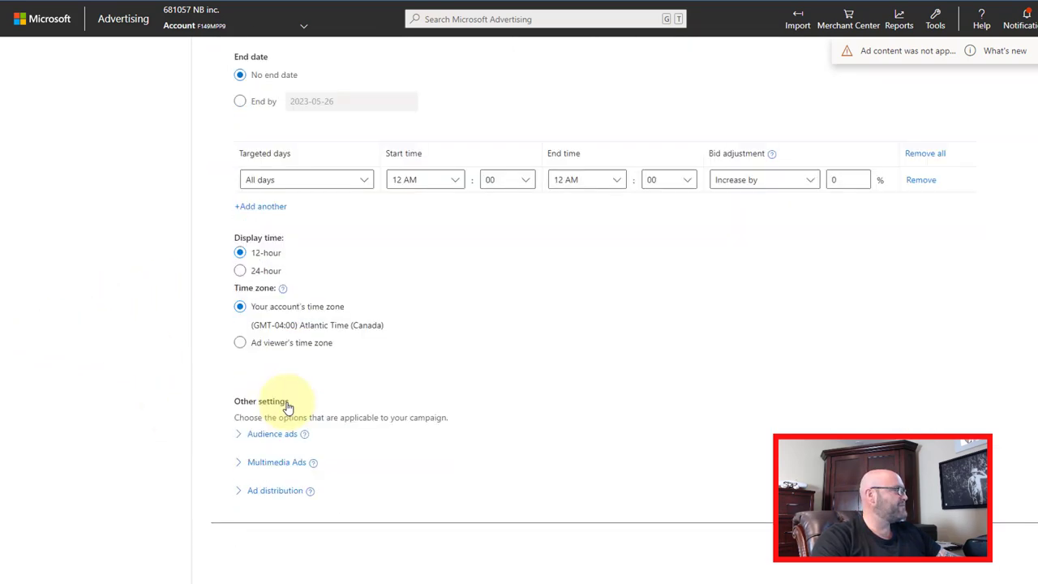
{"action": "scroll", "coordinate": [203, 486], "scroll_direction": "down", "scroll_amount": 2}
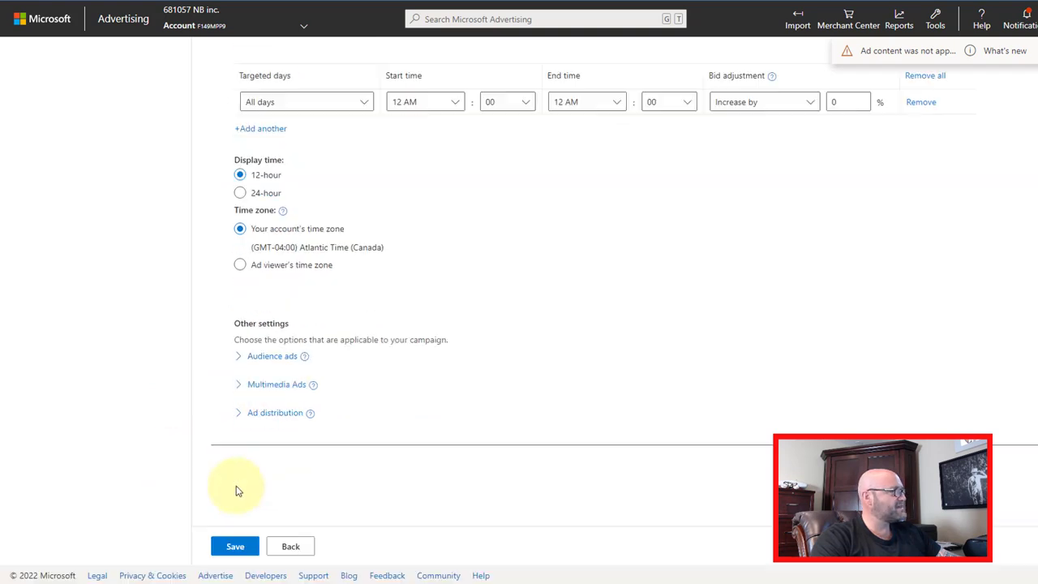
{"action": "left_click", "coordinate": [239, 415]}
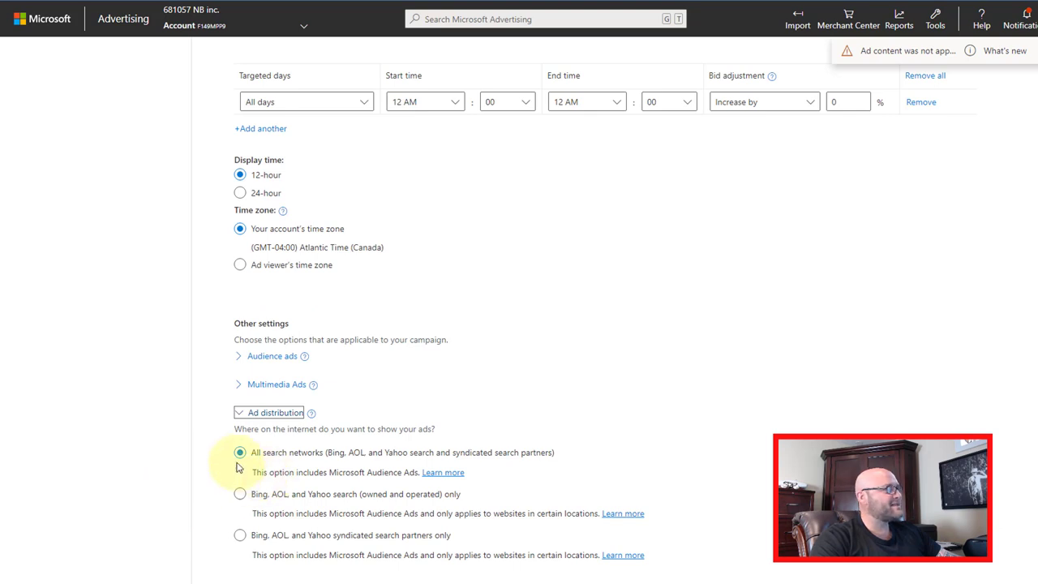
{"action": "left_click_drag", "start_coordinate": [263, 454], "coordinate": [533, 459]}
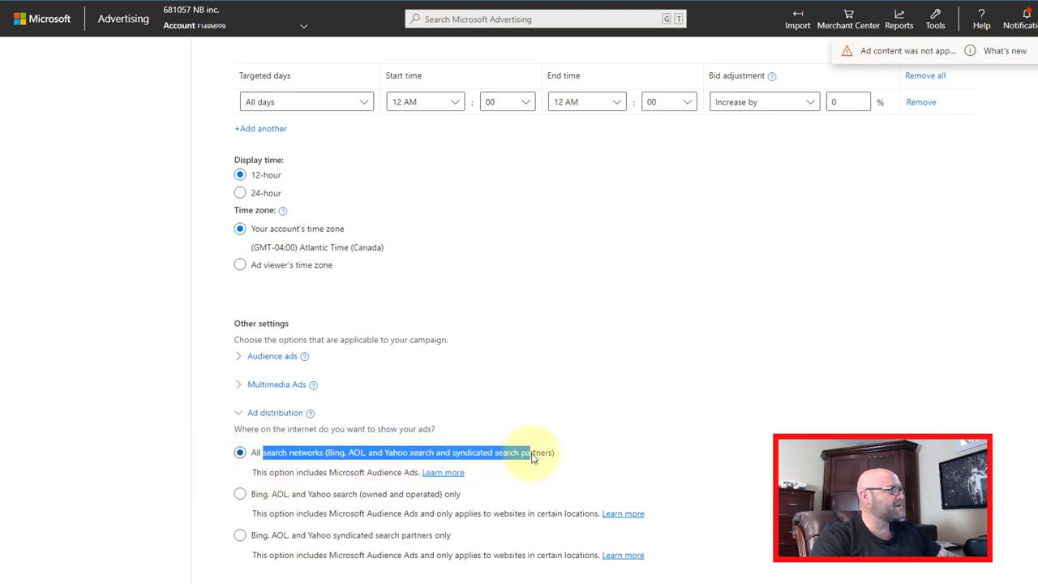
{"action": "left_click", "coordinate": [448, 456]}
{"action": "left_click_drag", "start_coordinate": [452, 459], "coordinate": [548, 459]}
{"action": "left_click", "coordinate": [328, 456]}
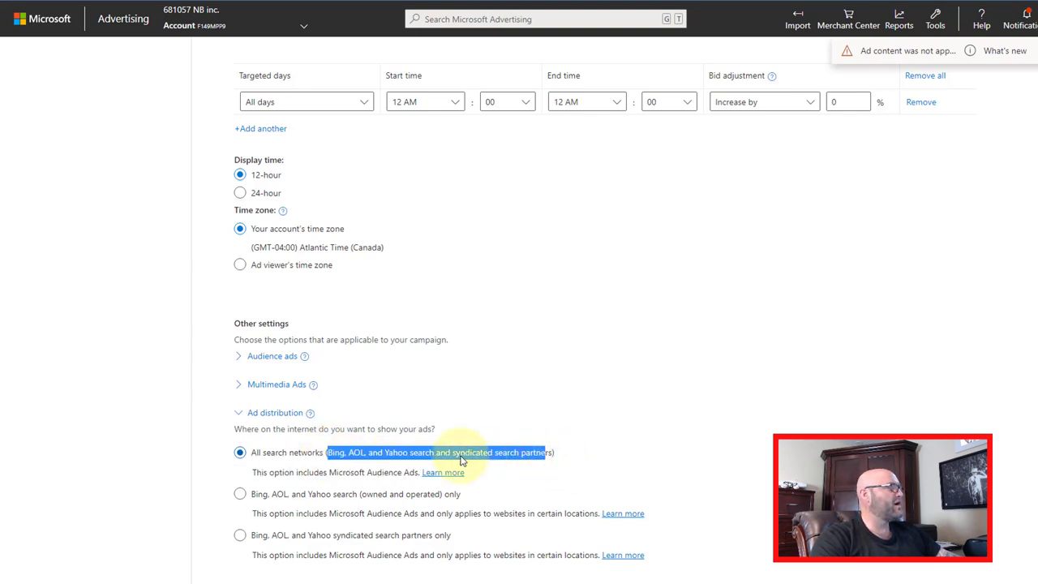
{"action": "left_click_drag", "start_coordinate": [459, 457], "coordinate": [454, 456]}
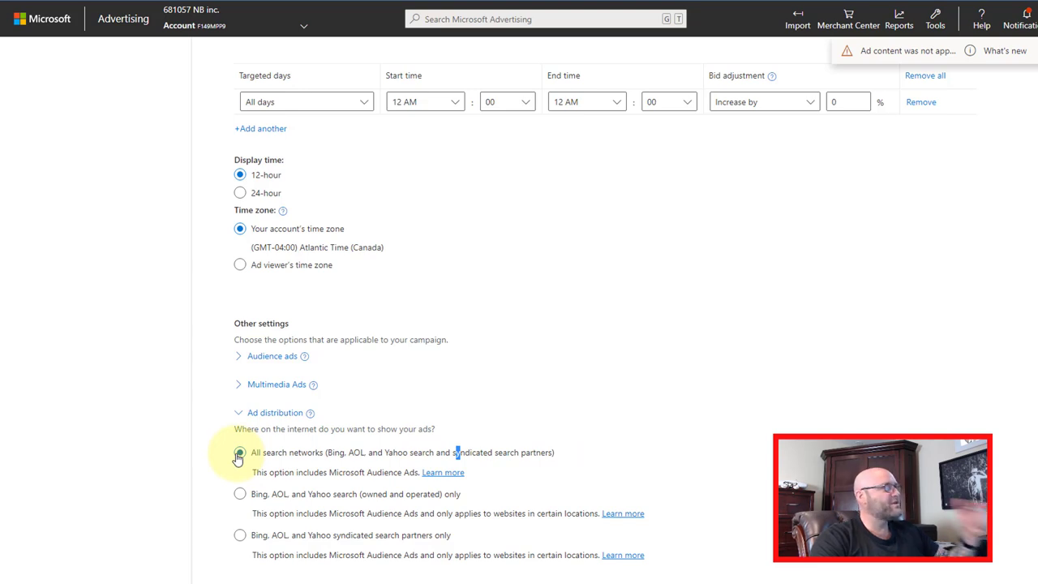
{"action": "scroll", "coordinate": [238, 459], "scroll_direction": "down", "scroll_amount": 1}
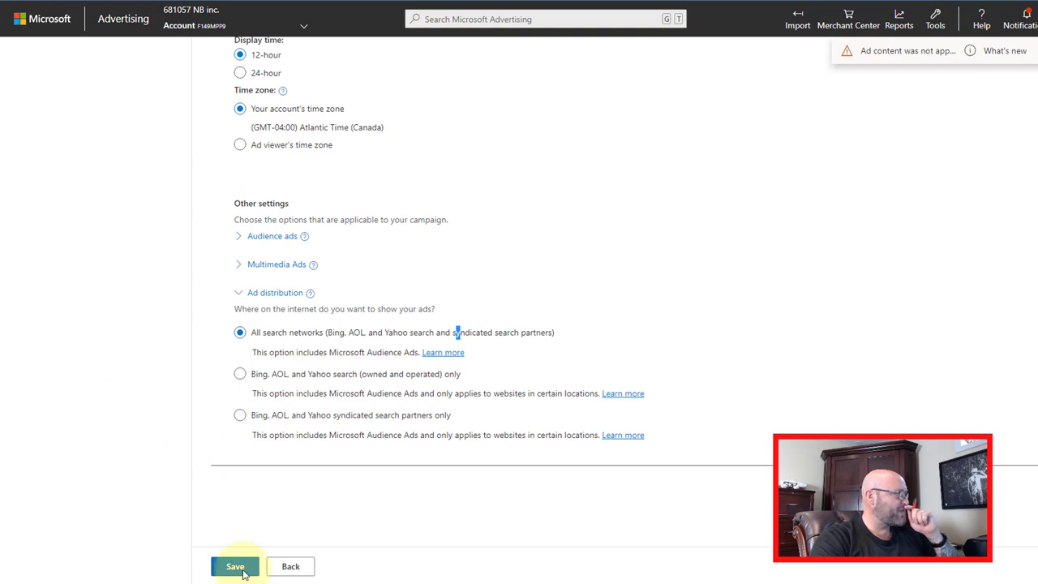
{"action": "scroll", "coordinate": [135, 420], "scroll_direction": "up", "scroll_amount": 2}
{"action": "scroll", "coordinate": [134, 422], "scroll_direction": "up", "scroll_amount": 3}
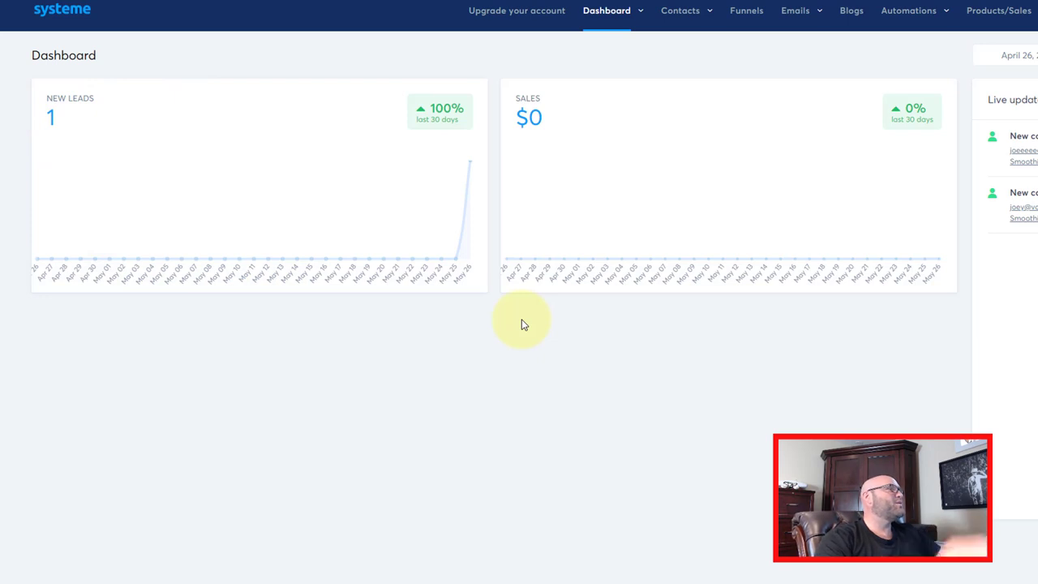
- Create a new systeme.io email campaign named 'Smoothie Diet'
{"action": "mouse_move", "coordinate": [798, 27]}
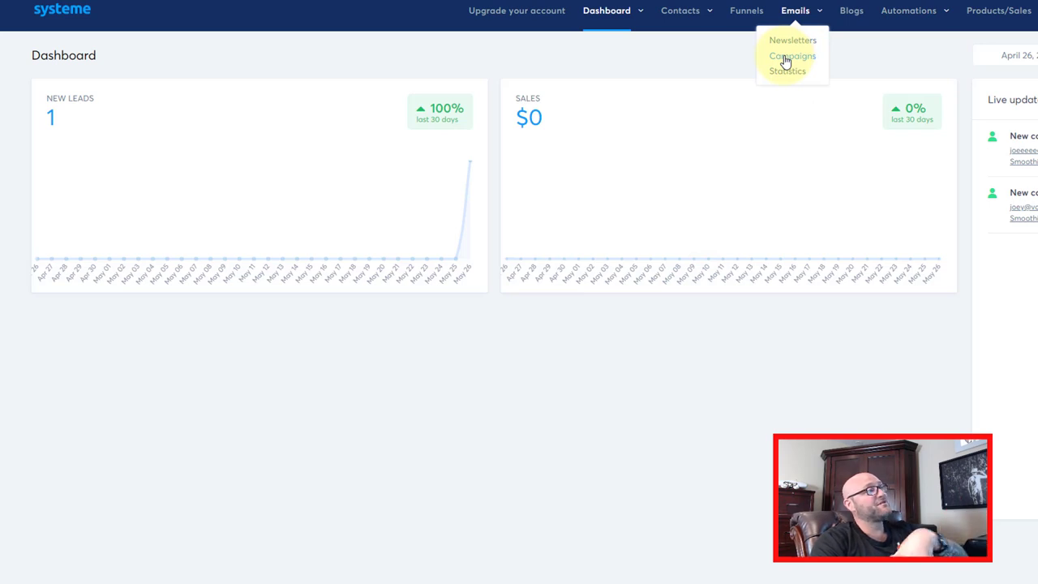
{"action": "left_click", "coordinate": [784, 58]}
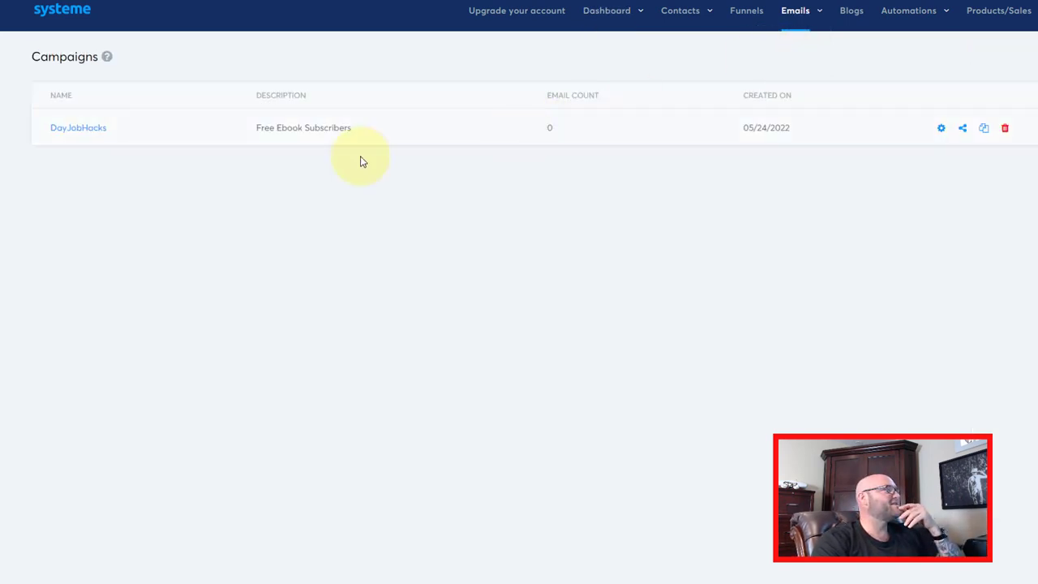
{"action": "left_click", "coordinate": [1025, 57]}
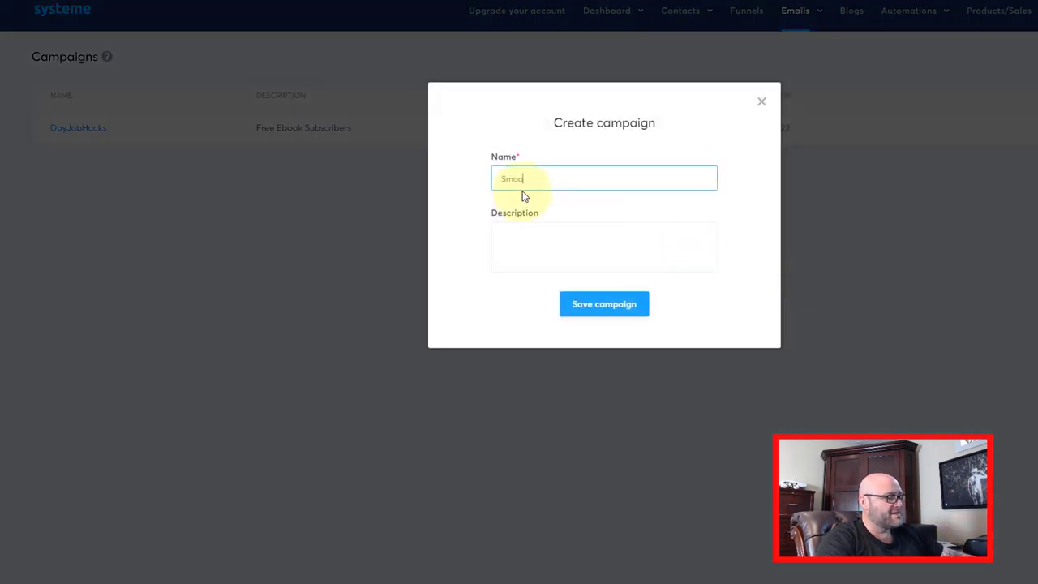
{"action": "type", "text": "Smoothie Diet"}
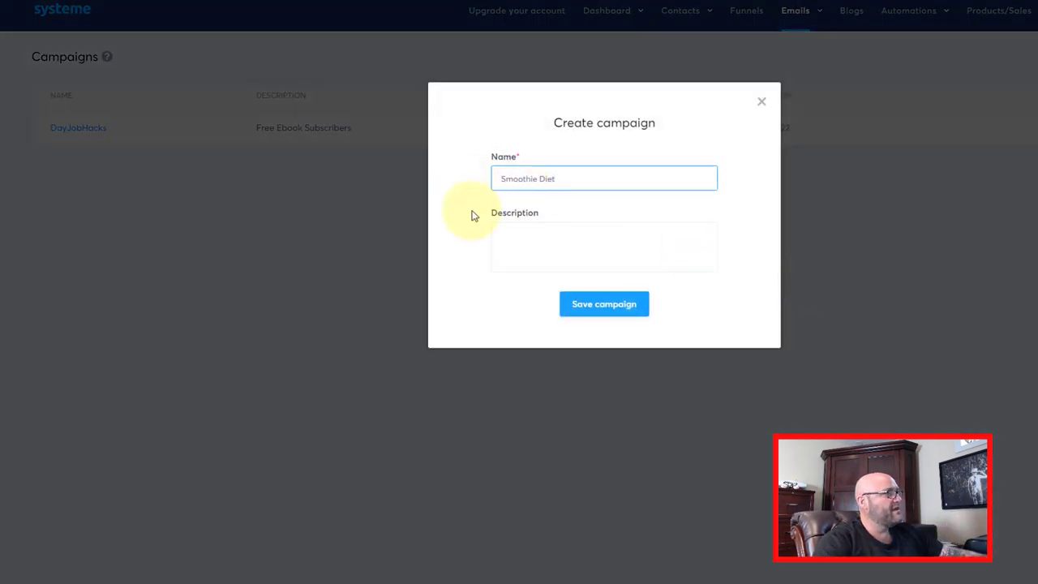
{"action": "left_click", "coordinate": [607, 307]}
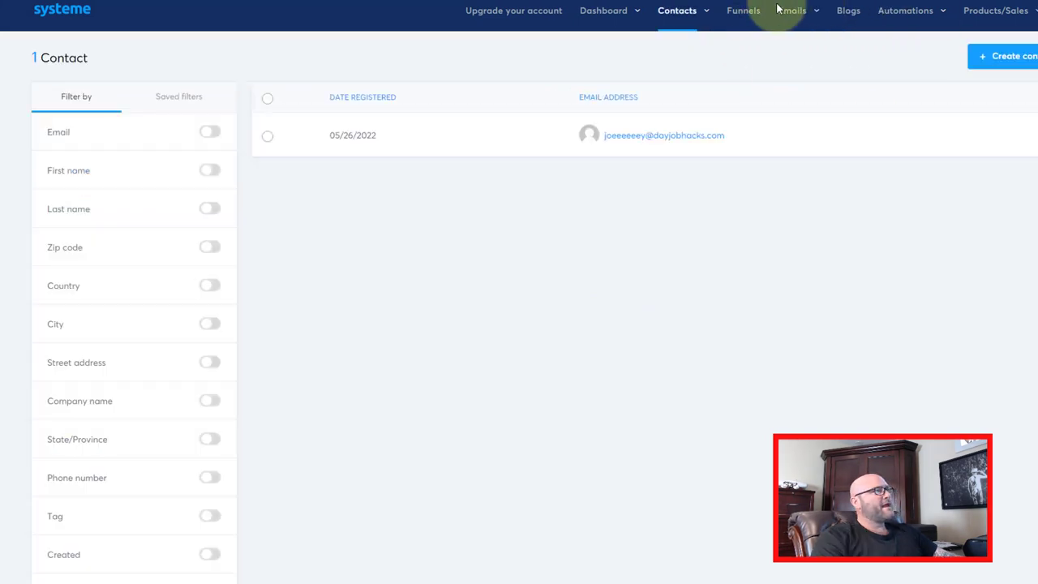
- Open the Smoothie Diet campaign from the email campaigns list
{"action": "mouse_move", "coordinate": [788, 11]}
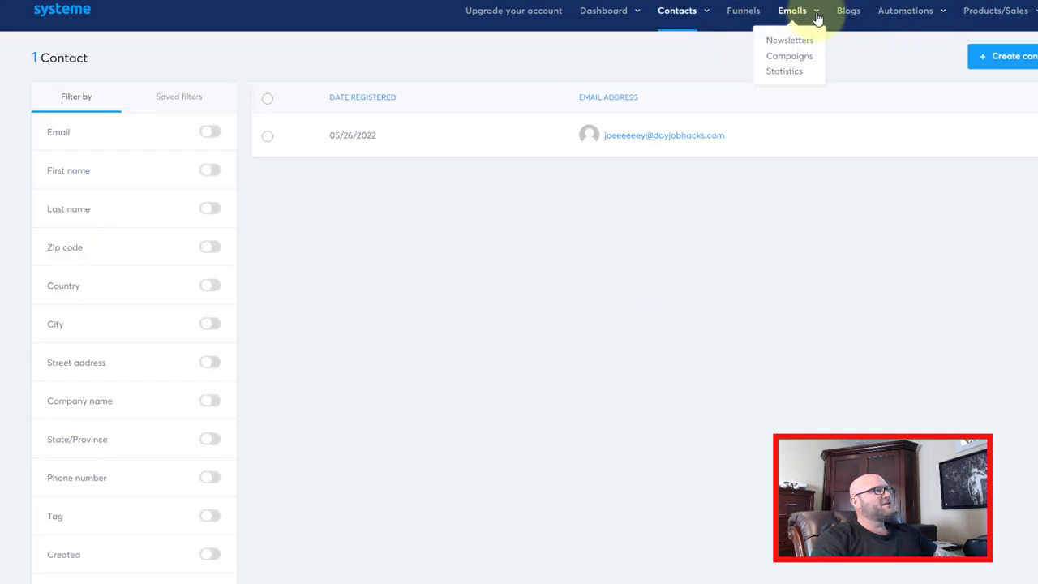
{"action": "left_click", "coordinate": [788, 59]}
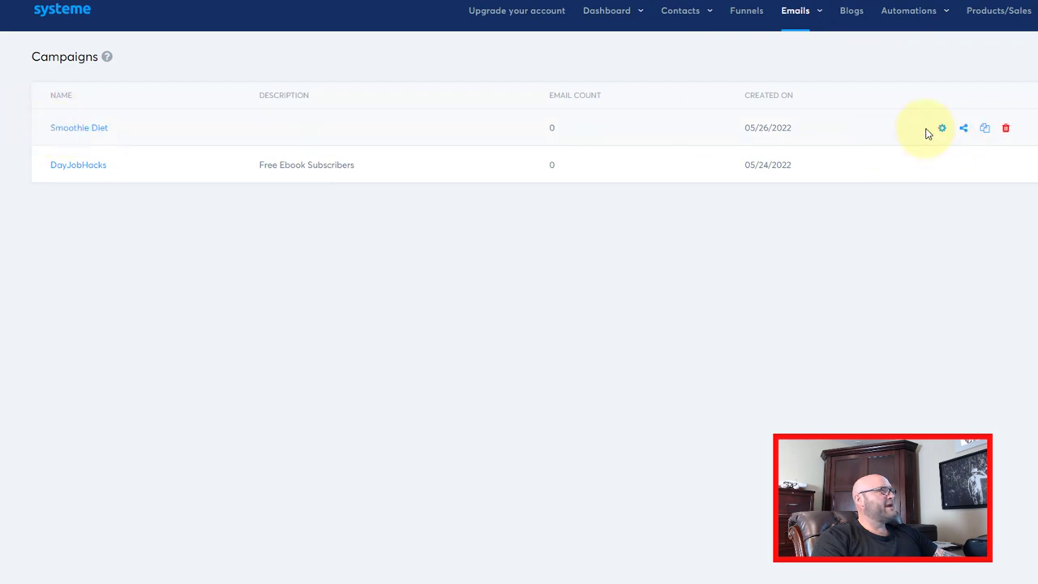
{"action": "left_click", "coordinate": [75, 130]}
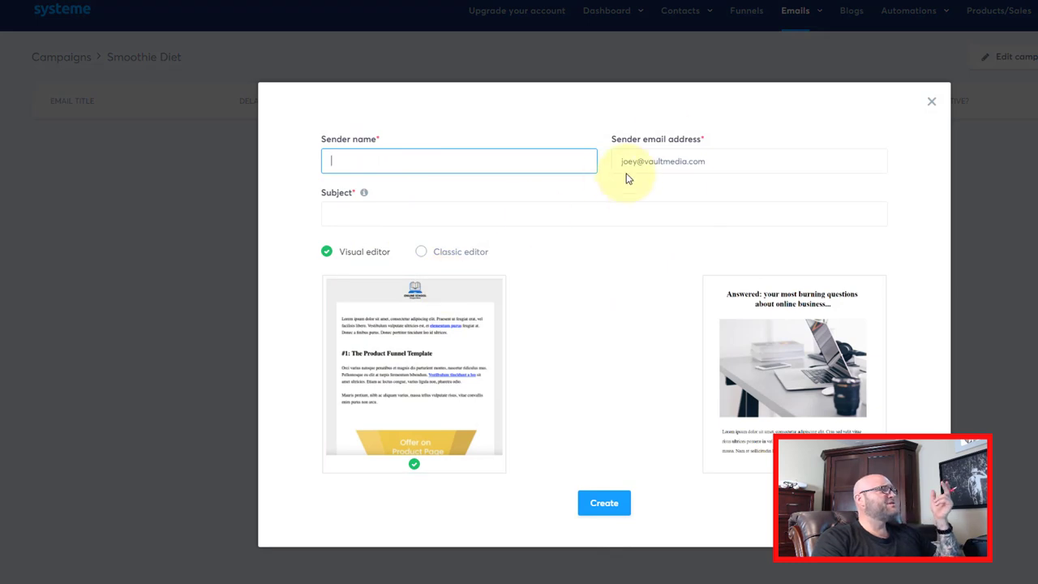
- Dismiss the new email form, leaving the empty Smoothie Diet campaign page
{"action": "left_click", "coordinate": [931, 101]}
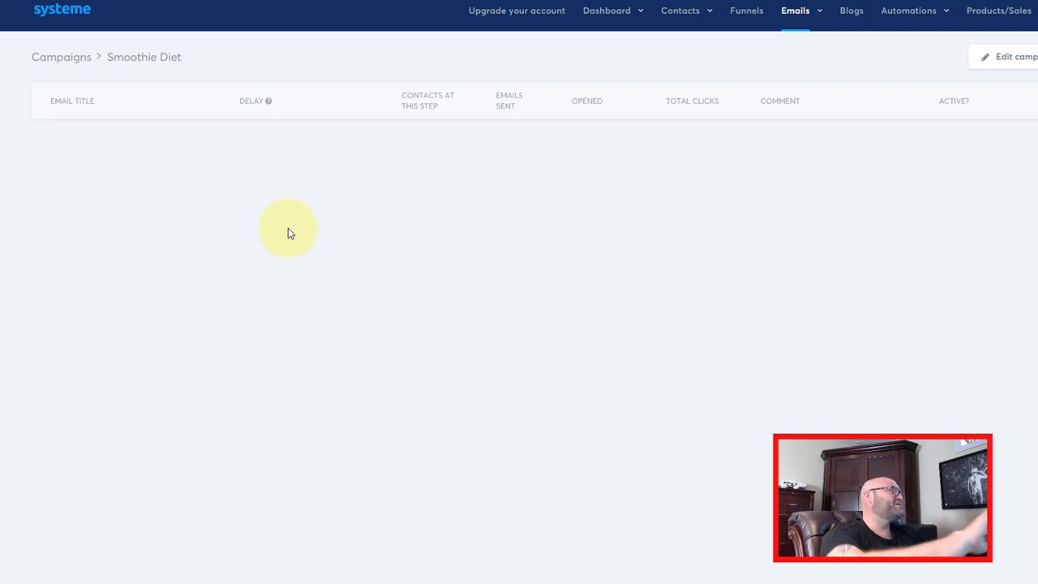
{"action": "mouse_move", "coordinate": [678, 23]}
{"action": "mouse_move", "coordinate": [796, 18]}
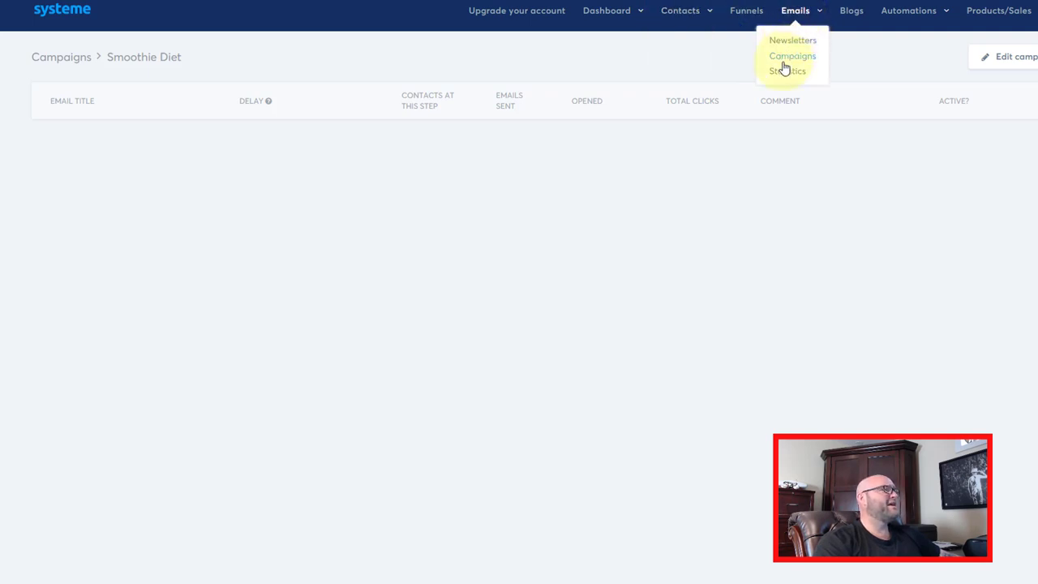